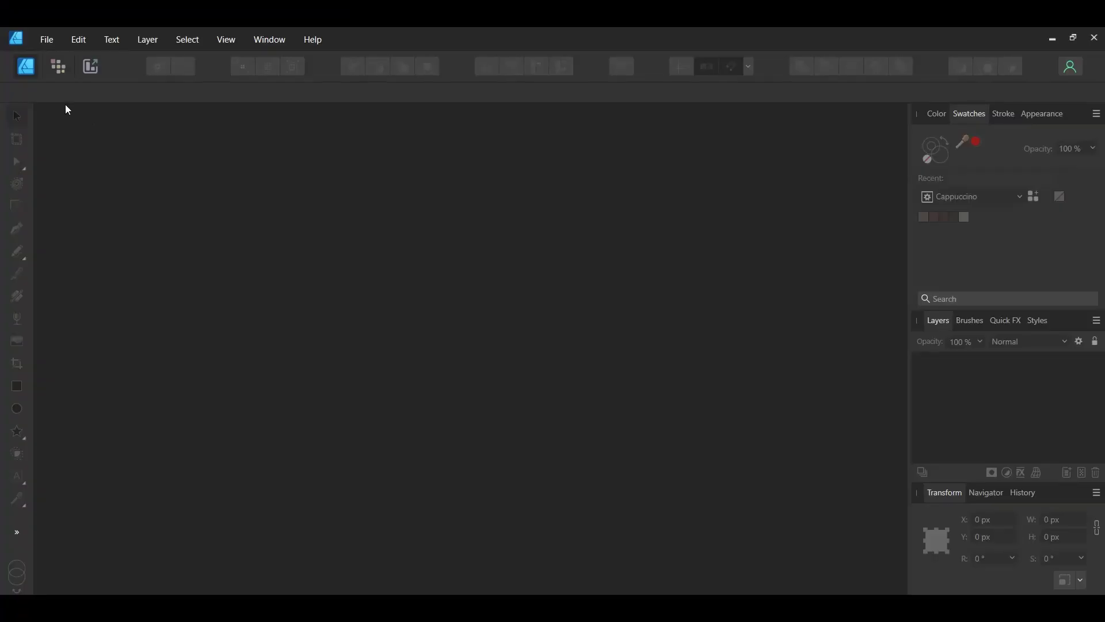
Step: Create a new FHD 1080p (1920 × 1080 px) document with an artboard and margins turned off
{"action": "left_click", "coordinate": [42, 43]}
{"action": "left_click", "coordinate": [47, 68]}
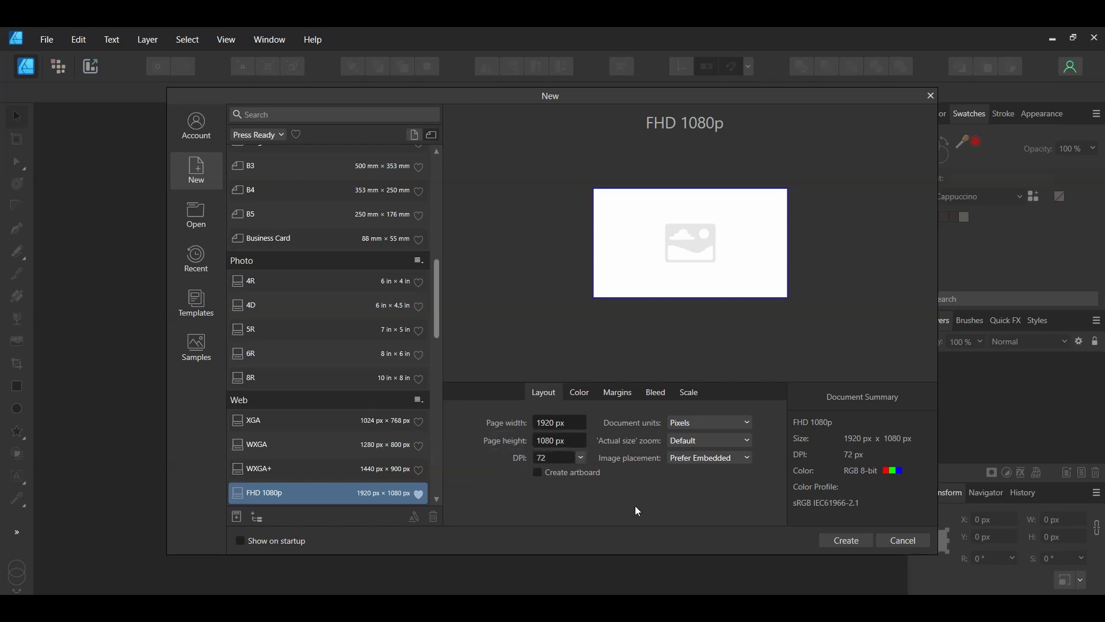
{"action": "left_click", "coordinate": [537, 473]}
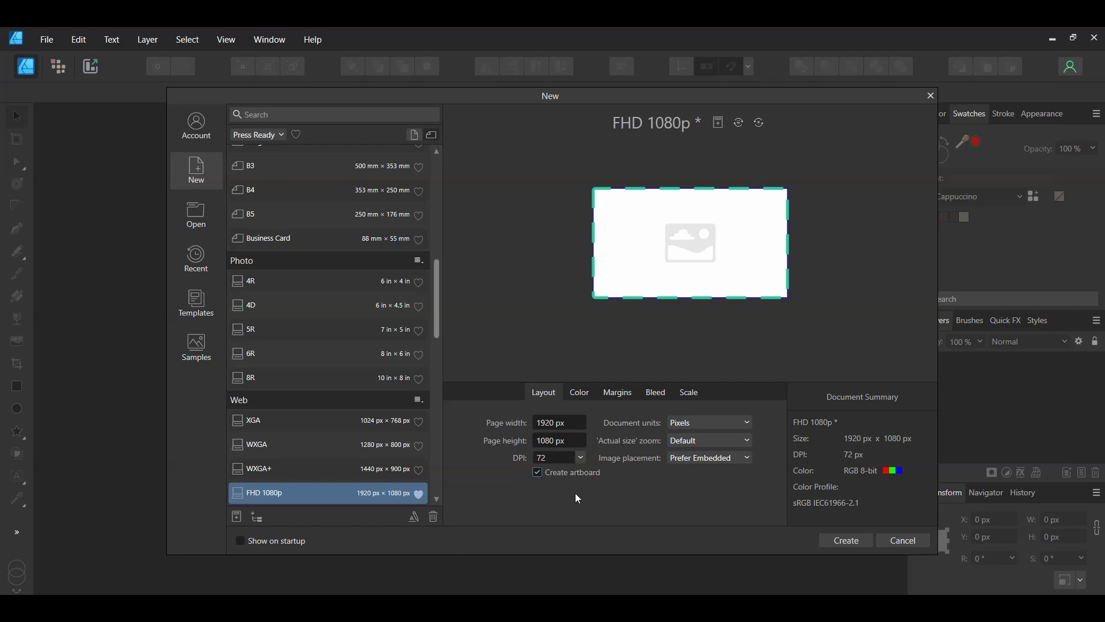
{"action": "left_click", "coordinate": [617, 392]}
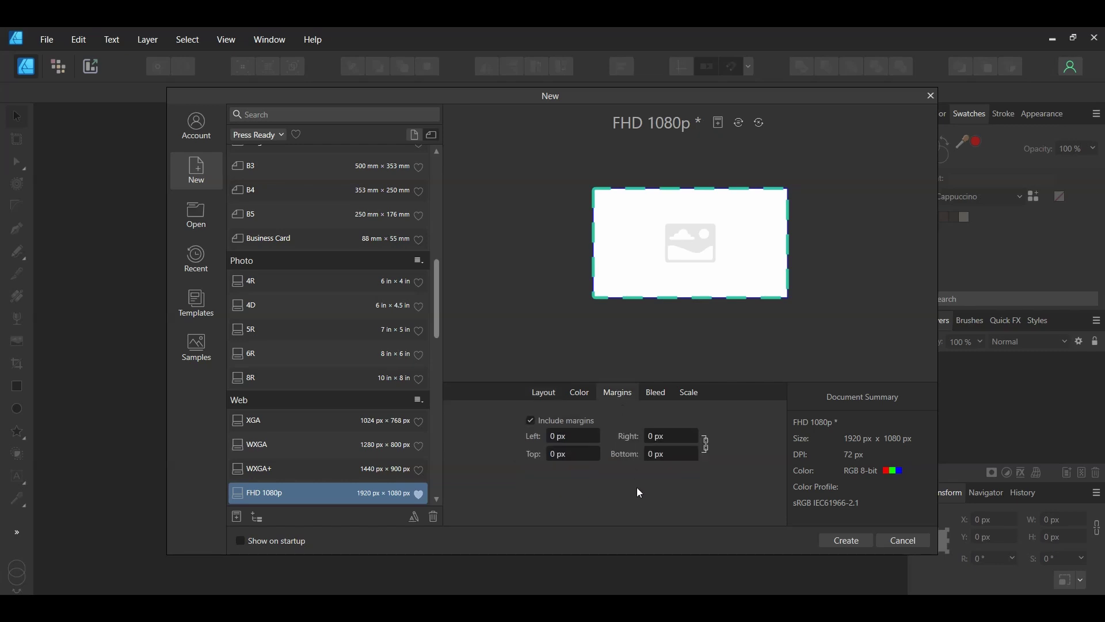
{"action": "left_click", "coordinate": [529, 420]}
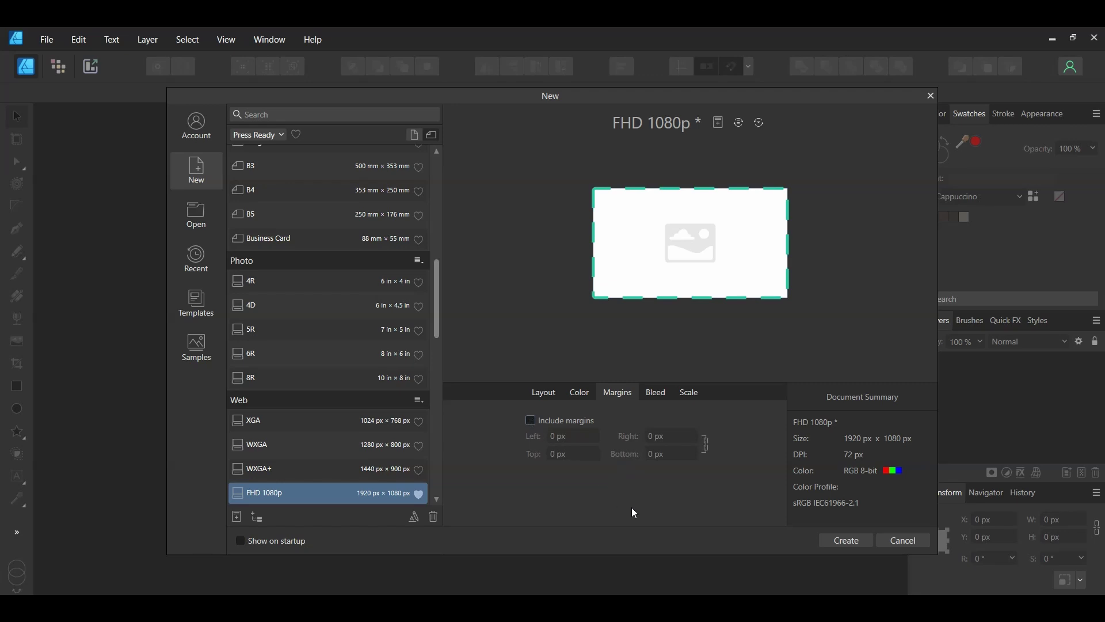
{"action": "left_click", "coordinate": [834, 539]}
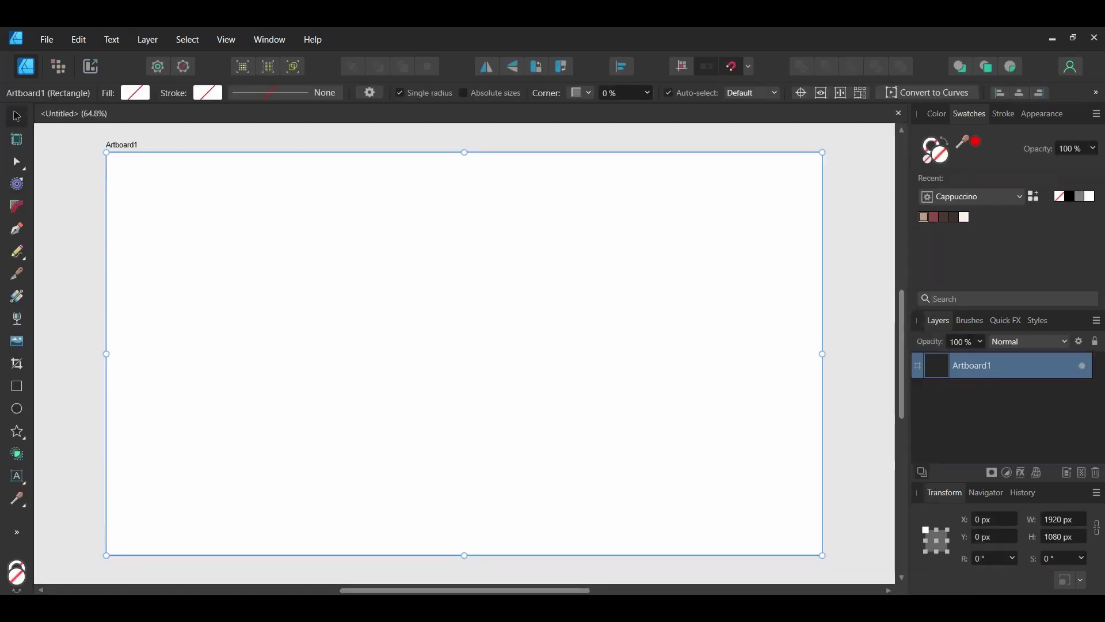
Step: Place large art text 'Outer' and a duplicate below it retyped as 'Space'
{"action": "key", "text": "t"}
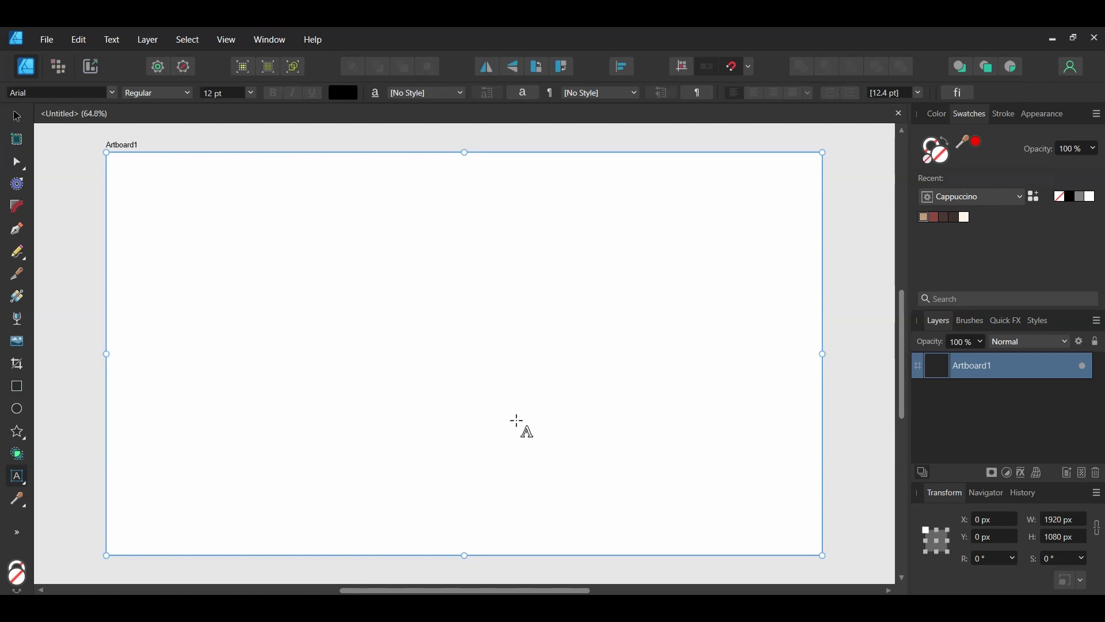
{"action": "left_click_drag", "start_coordinate": [425, 285], "coordinate": [510, 372]}
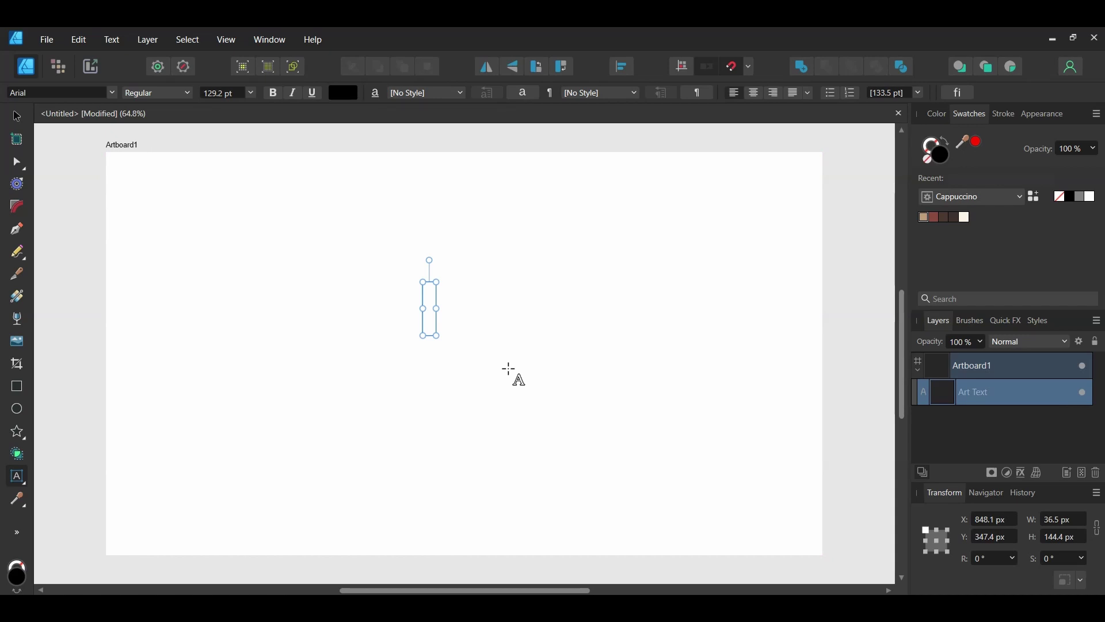
{"action": "type", "text": "Outer"}
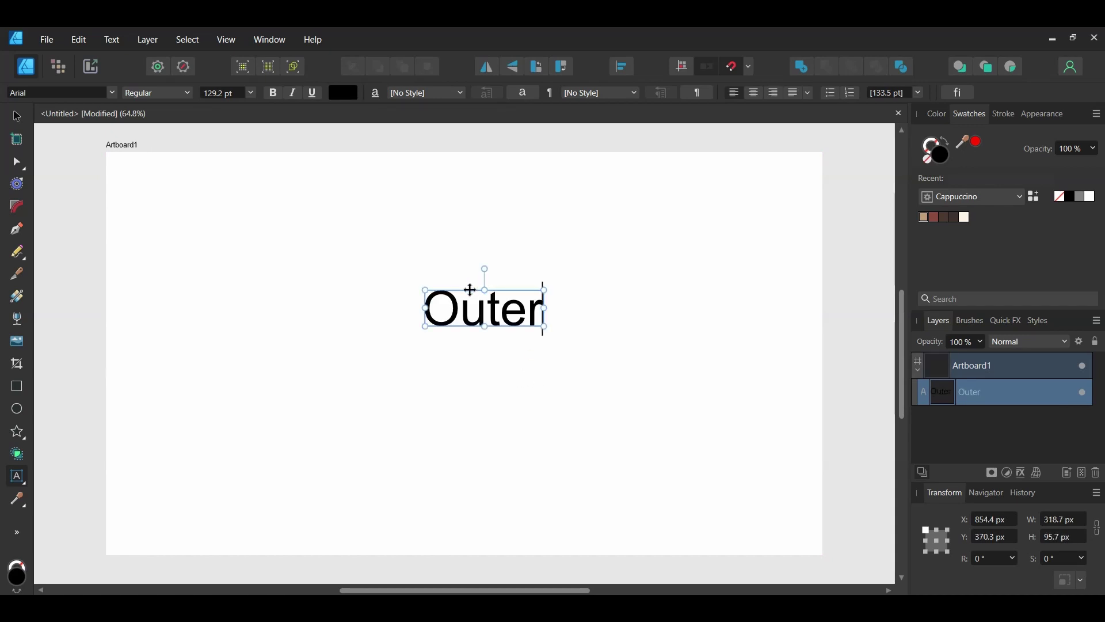
{"action": "left_click_drag", "start_coordinate": [466, 292], "coordinate": [454, 361]}
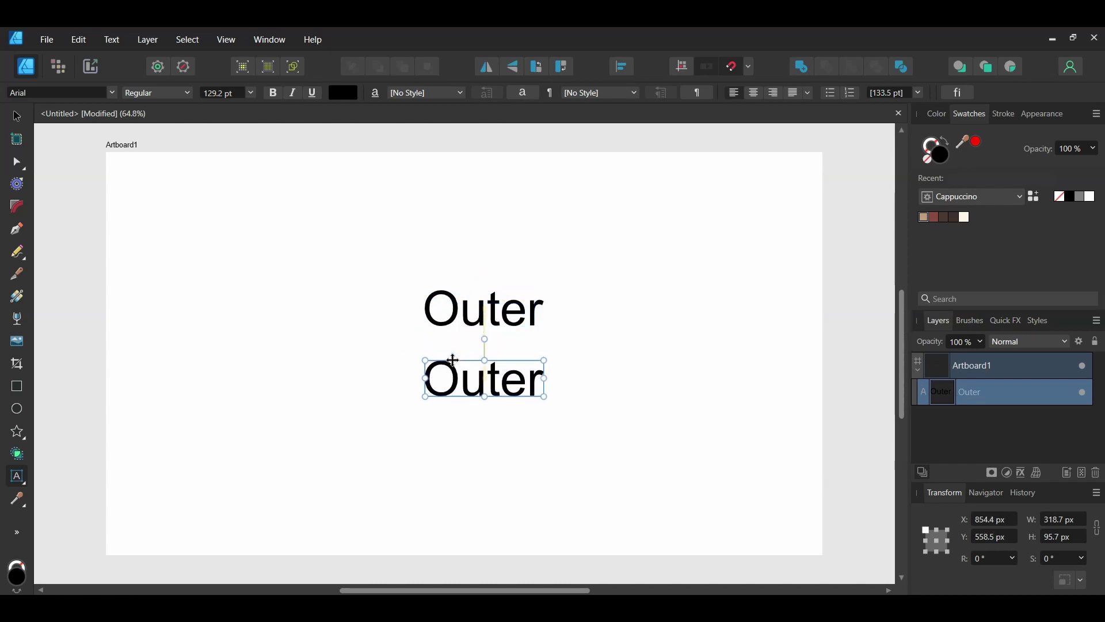
{"action": "left_click", "coordinate": [499, 378]}
{"action": "key", "text": "ctrl+a"}
{"action": "type", "text": "Space"}
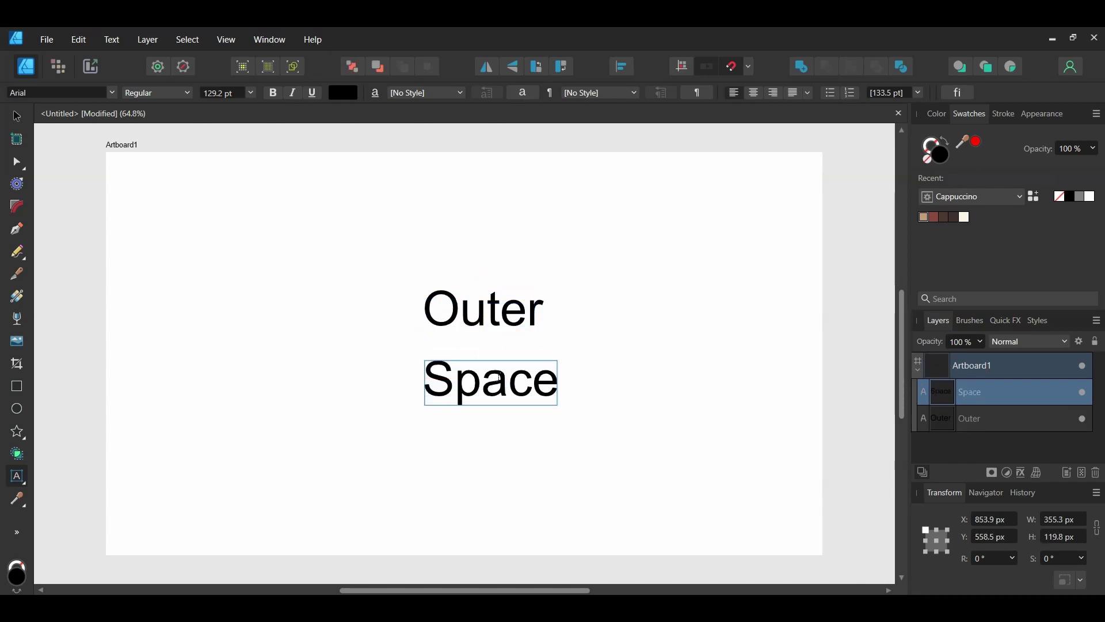
{"action": "key", "text": "Escape"}
Step: Set the font of both words to Bubblicious
{"action": "key", "text": "v"}
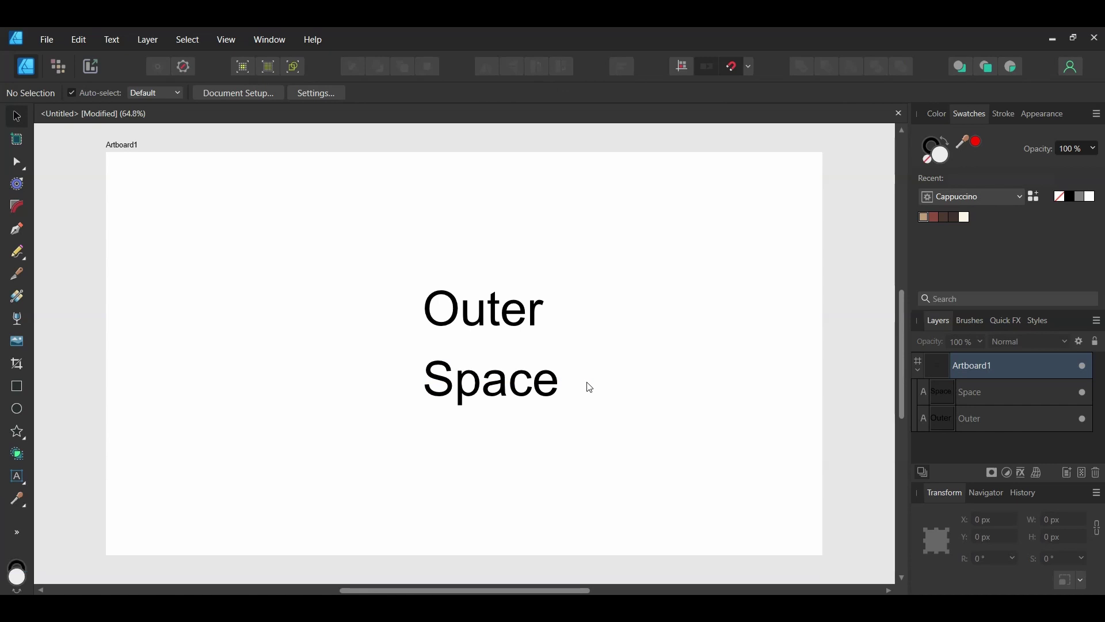
{"action": "left_click_drag", "start_coordinate": [395, 261], "coordinate": [598, 465]}
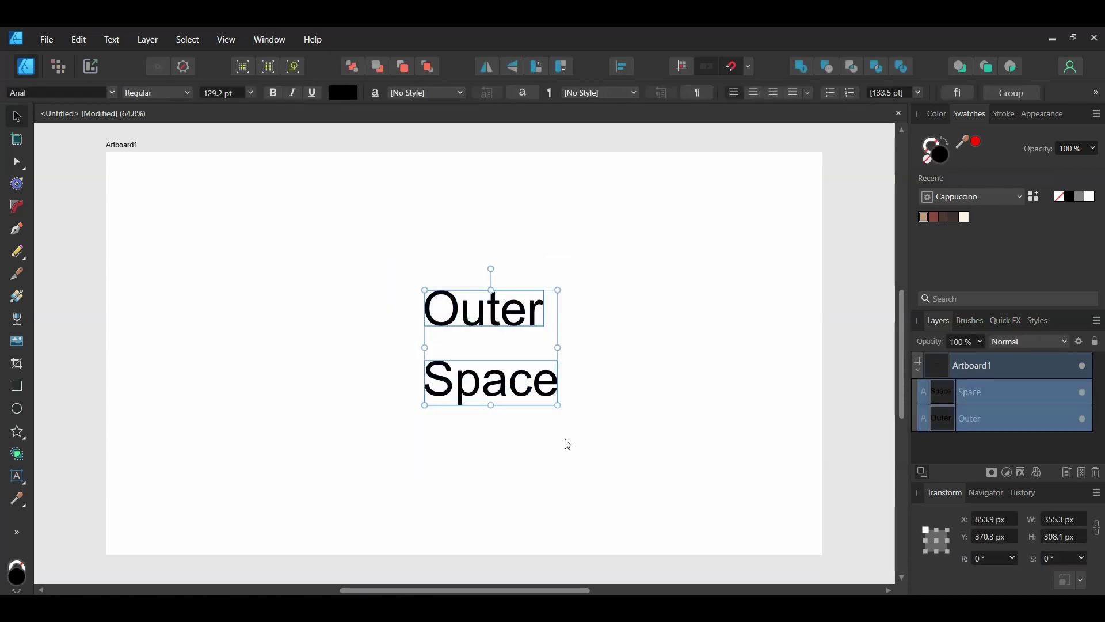
{"action": "left_click", "coordinate": [105, 92]}
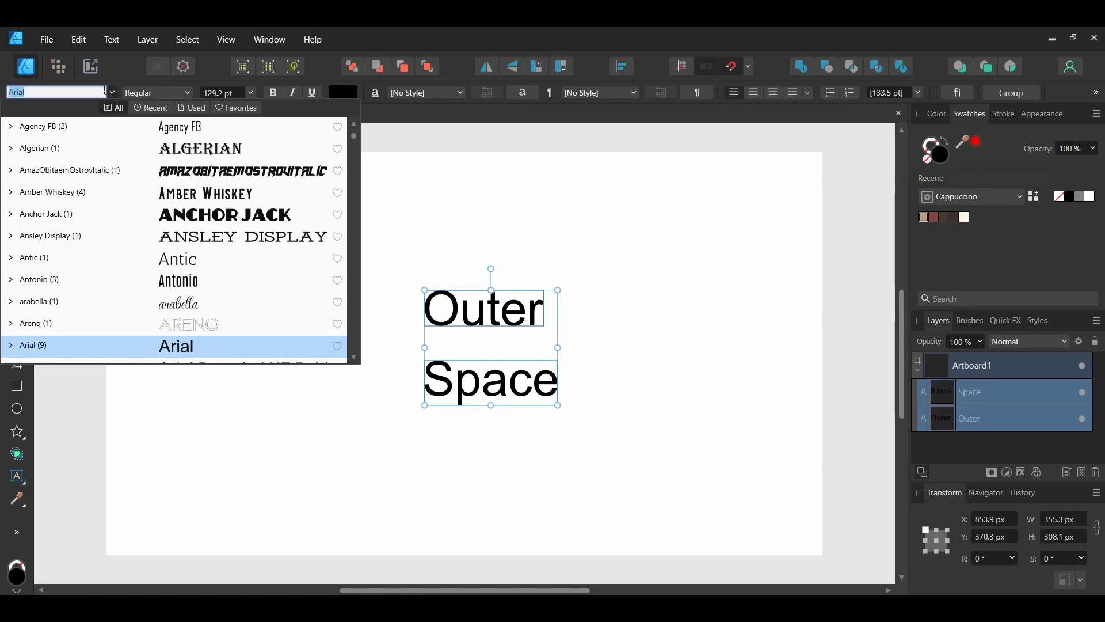
{"action": "type", "text": "Bubblicious"}
{"action": "left_click", "coordinate": [129, 123]}
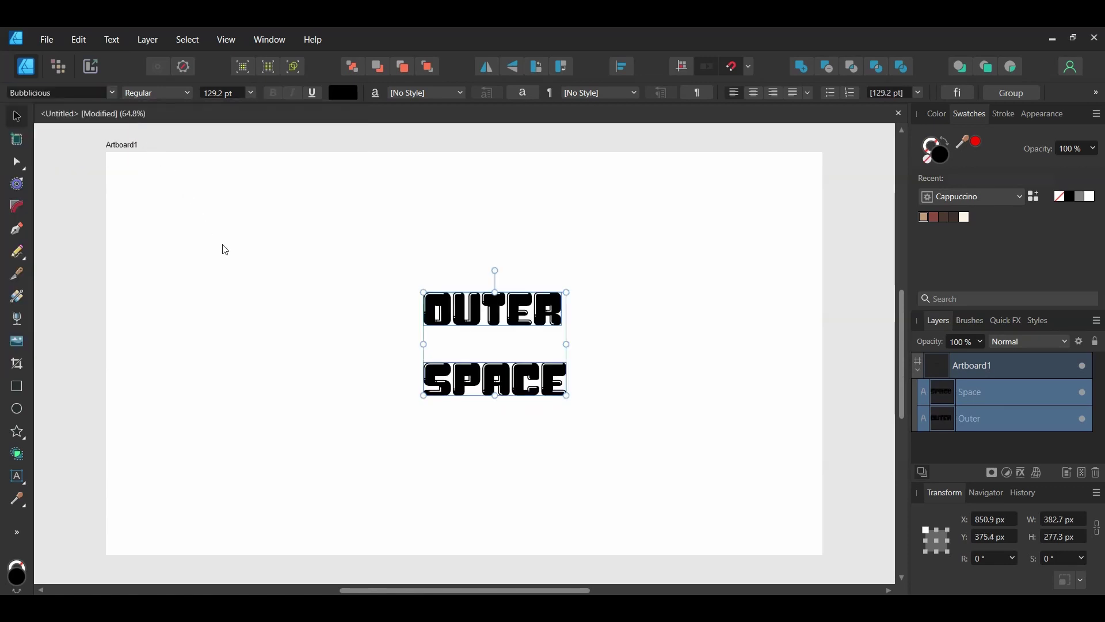
{"action": "left_click", "coordinate": [283, 396]}
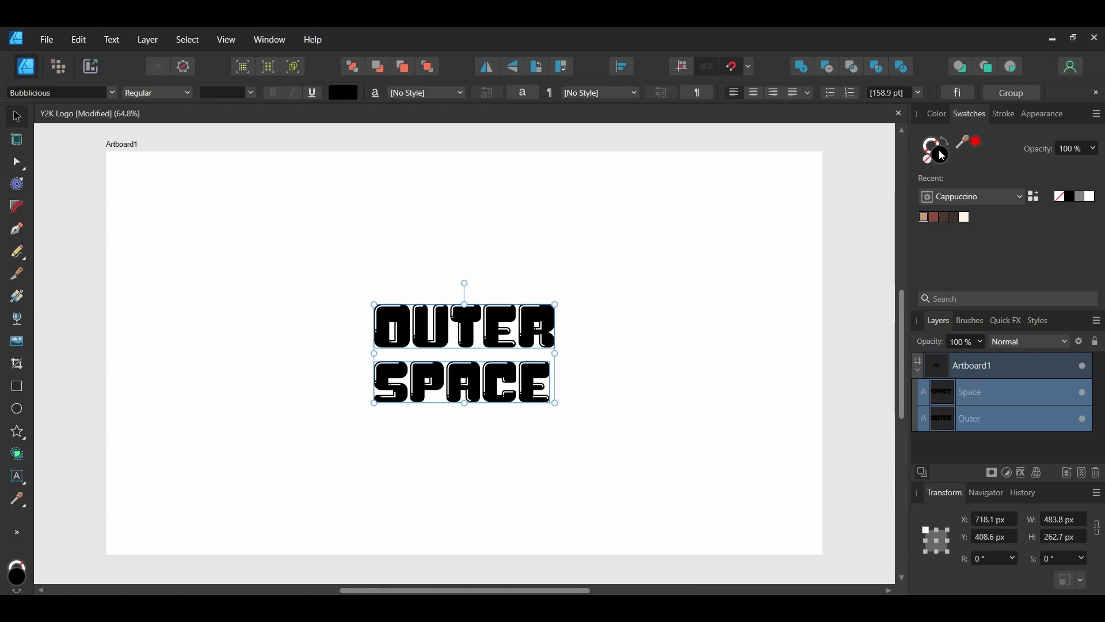
Step: Set the text fill colour to cyan #66DDF5
{"action": "double_click", "coordinate": [943, 156]}
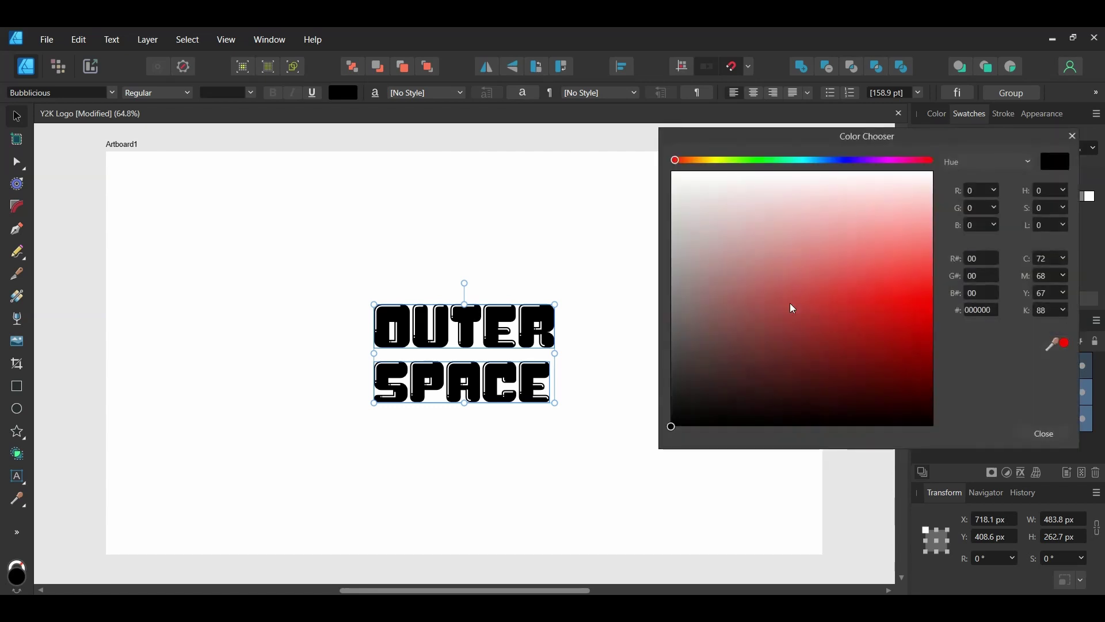
{"action": "left_click", "coordinate": [971, 309]}
{"action": "type", "text": "66"}
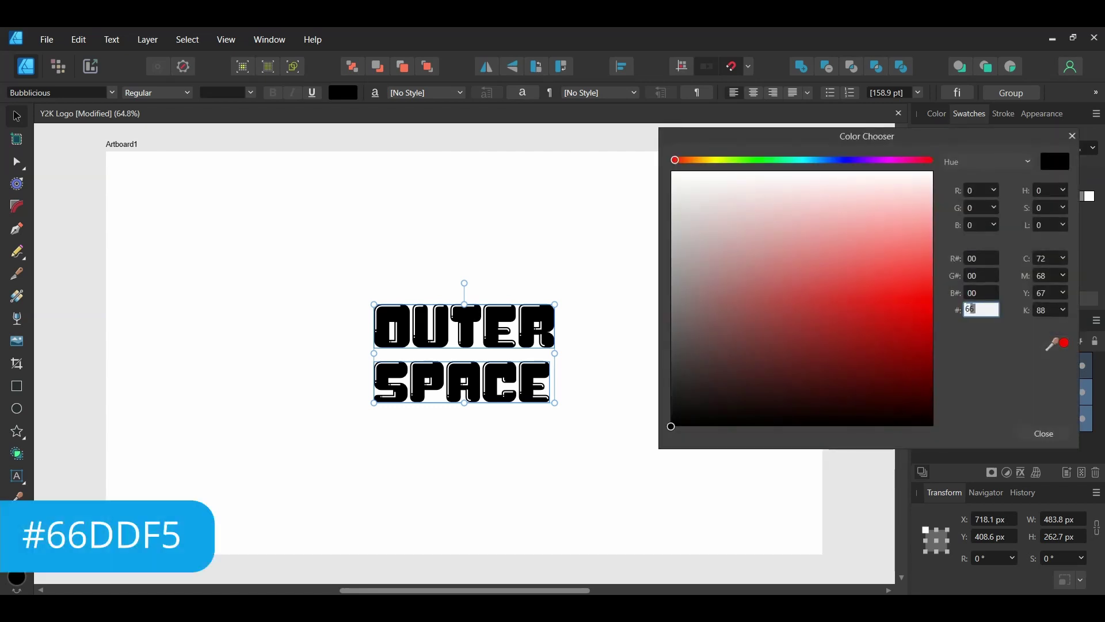
{"action": "type", "text": "DDF5"}
{"action": "key", "text": "Return"}
{"action": "left_click", "coordinate": [1047, 434]}
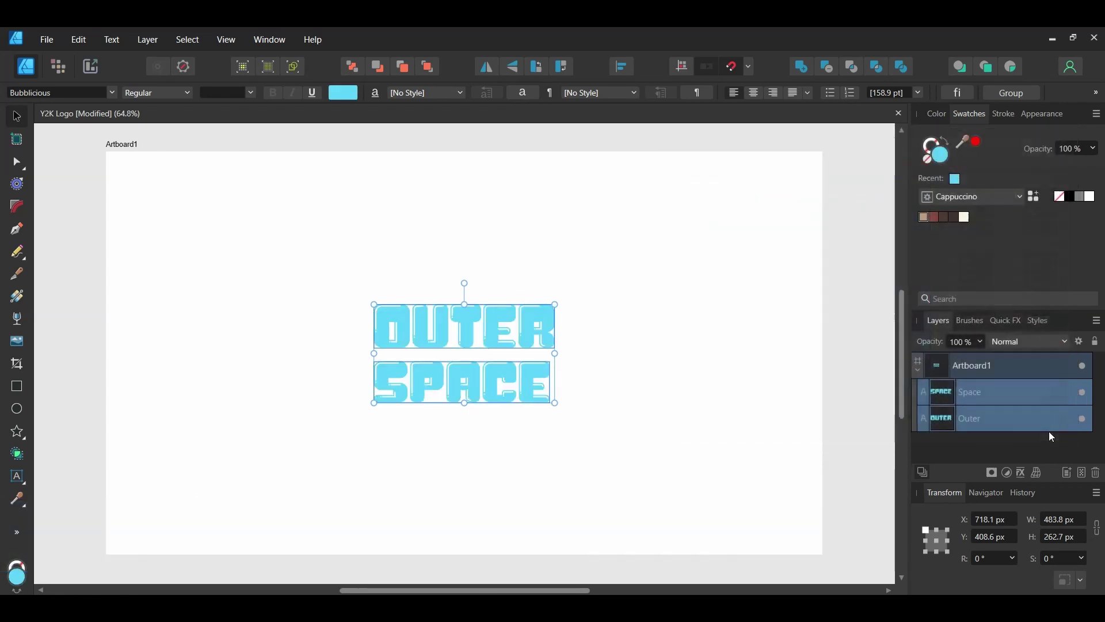
Step: Set the outline colour to magenta #EC66F5 and convert both words to curves
{"action": "left_click", "coordinate": [934, 144]}
{"action": "double_click", "coordinate": [934, 144]}
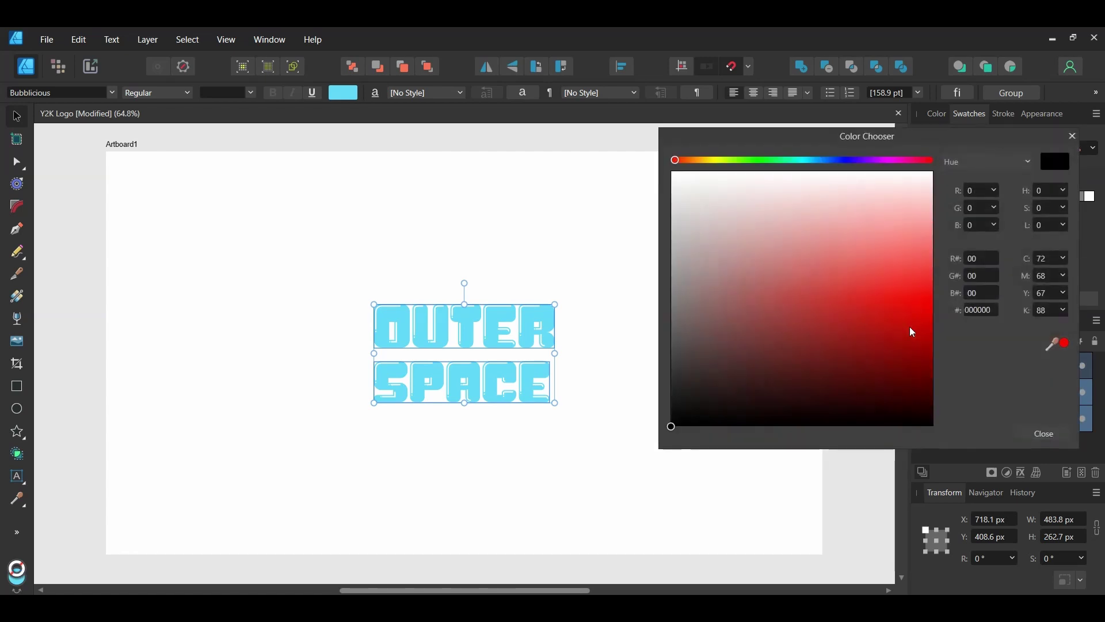
{"action": "left_click", "coordinate": [976, 310]}
{"action": "type", "text": "ec"}
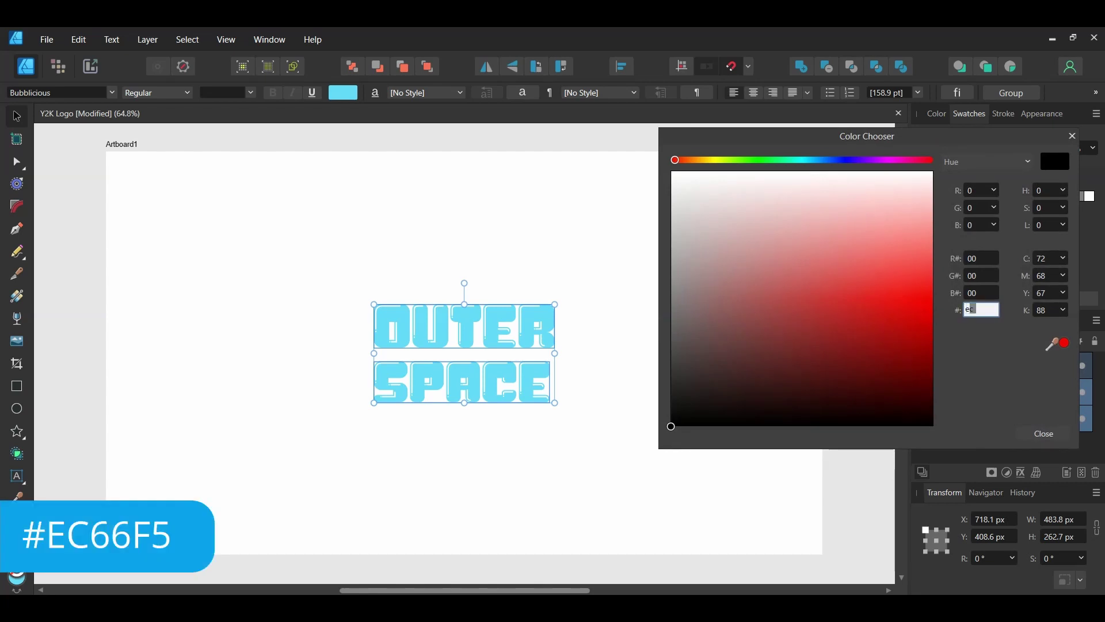
{"action": "type", "text": "66"}
{"action": "type", "text": "f5"}
{"action": "key", "text": "Return"}
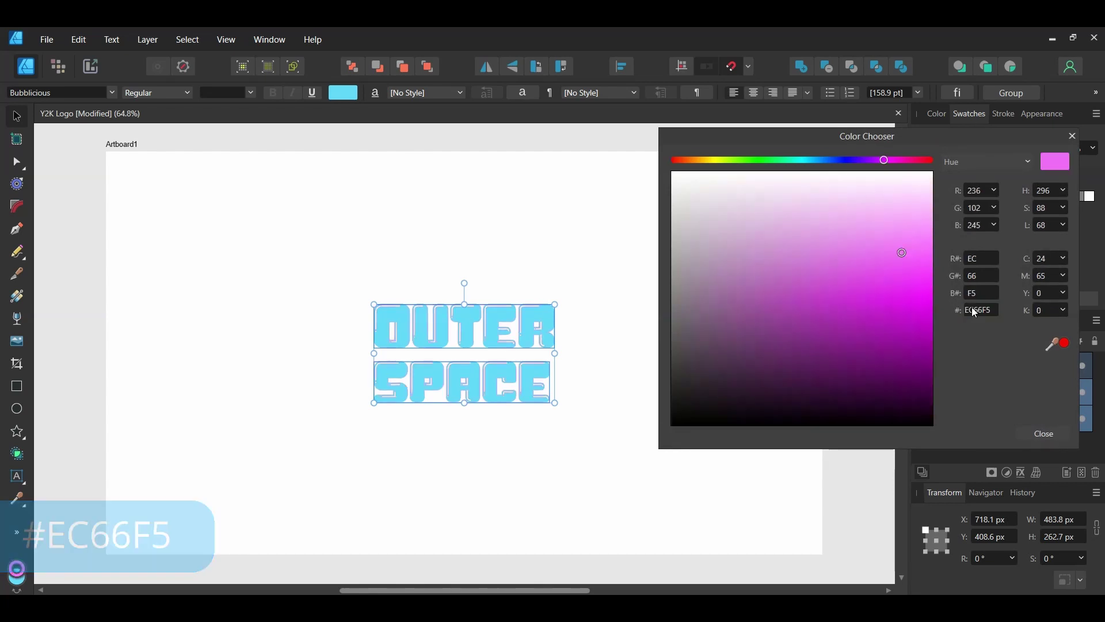
{"action": "left_click", "coordinate": [1044, 433]}
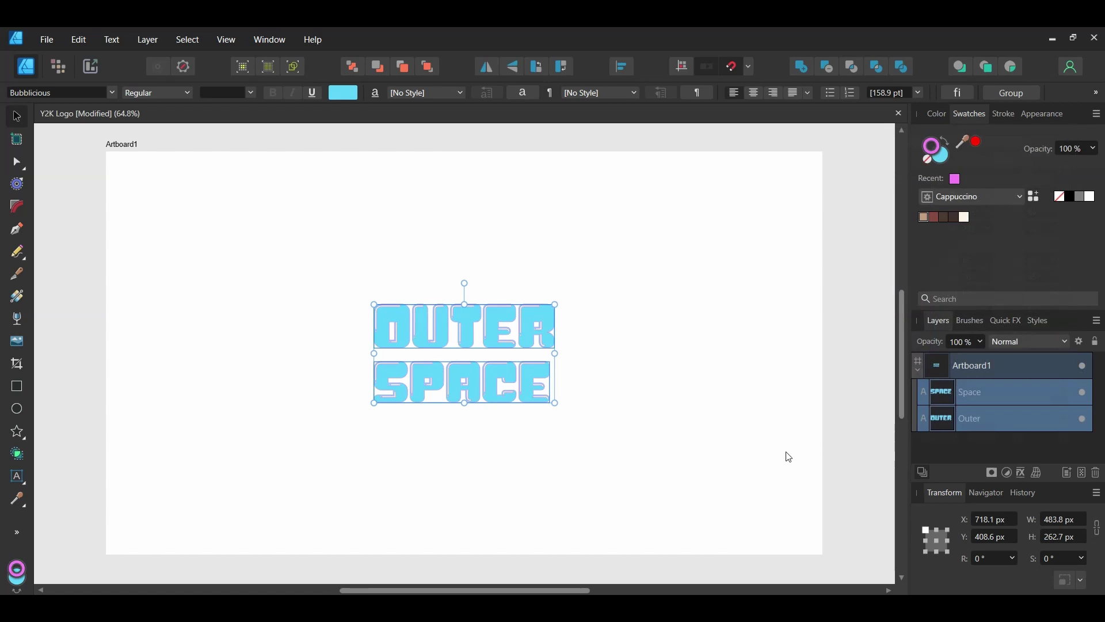
{"action": "key", "text": "ctrl+Return"}
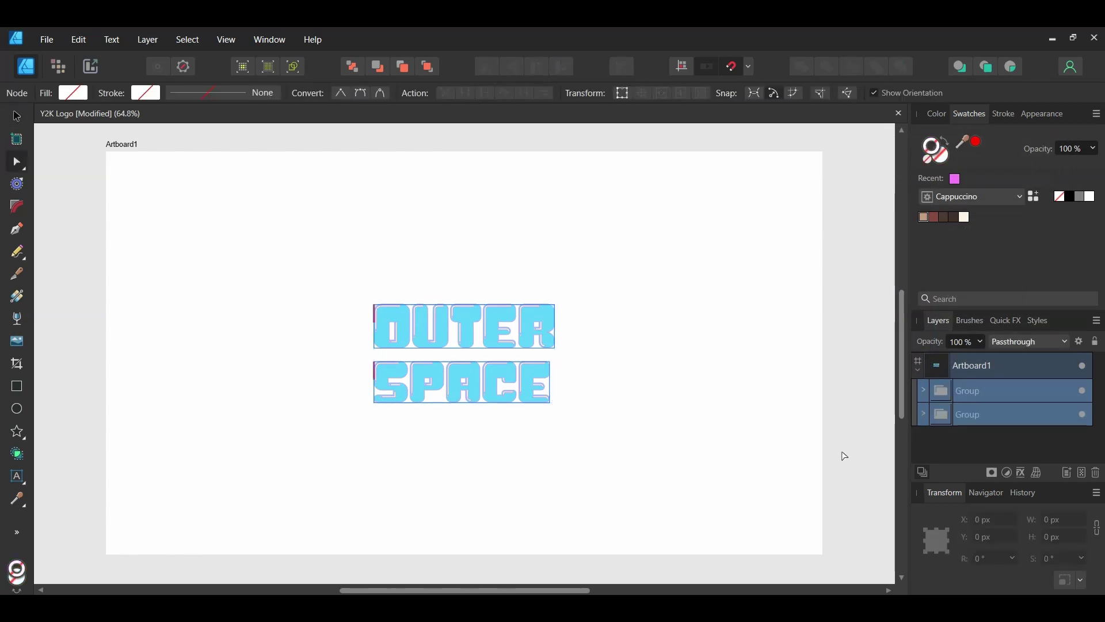
Step: Rename the two curve groups 'Outer' and 'Space' in the Layers panel
{"action": "left_click", "coordinate": [738, 401]}
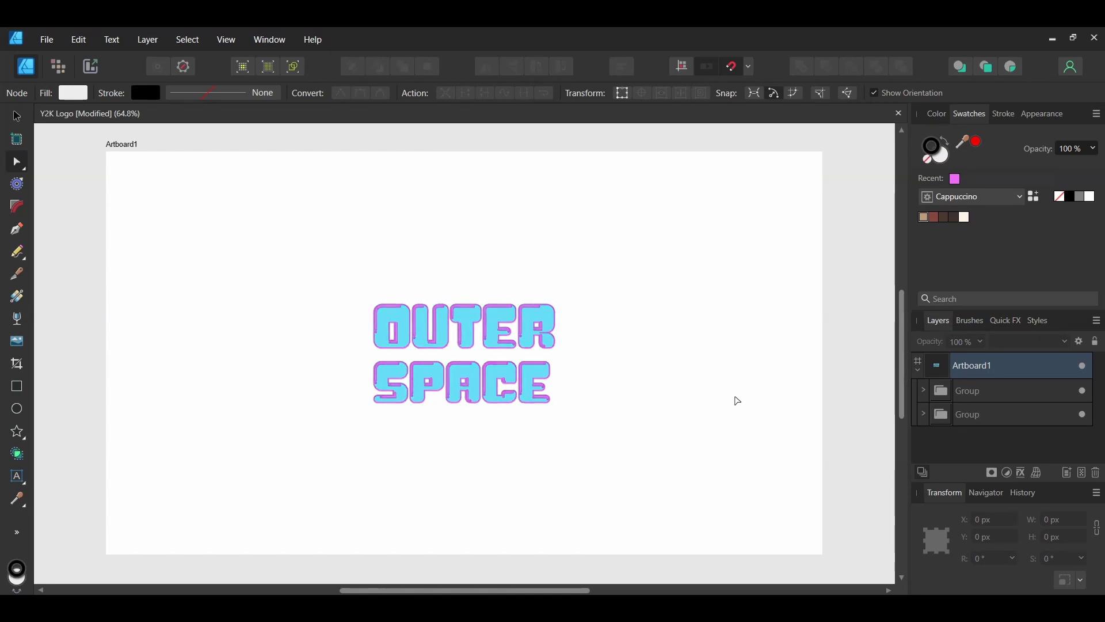
{"action": "double_click", "coordinate": [977, 420]}
{"action": "type", "text": "Outer"}
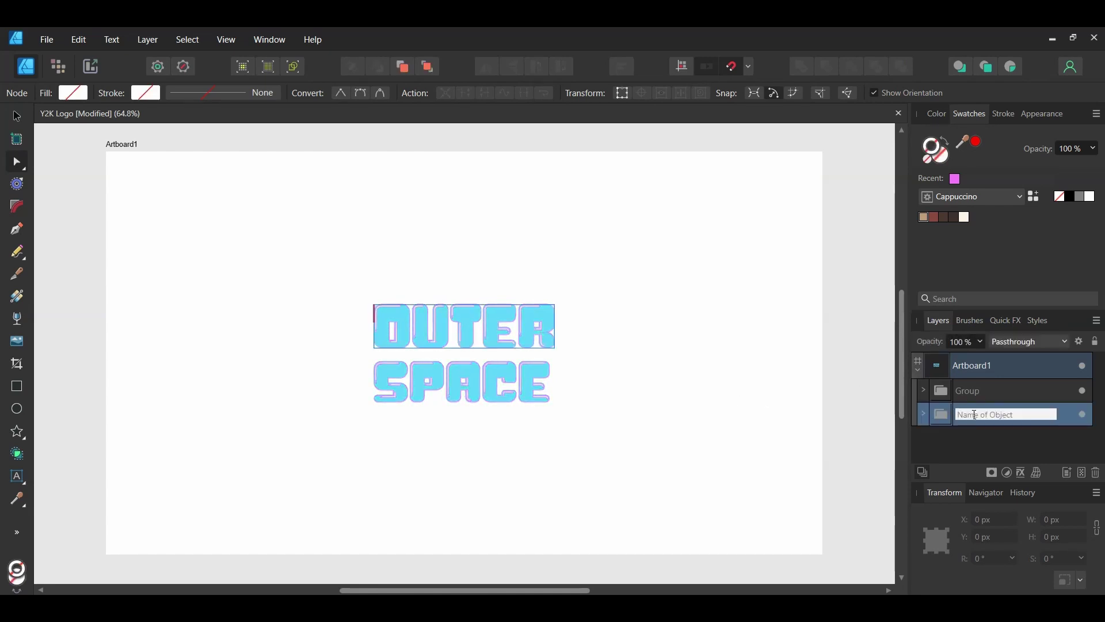
{"action": "key", "text": "Return"}
{"action": "double_click", "coordinate": [970, 388]}
{"action": "type", "text": "Space"}
{"action": "key", "text": "Return"}
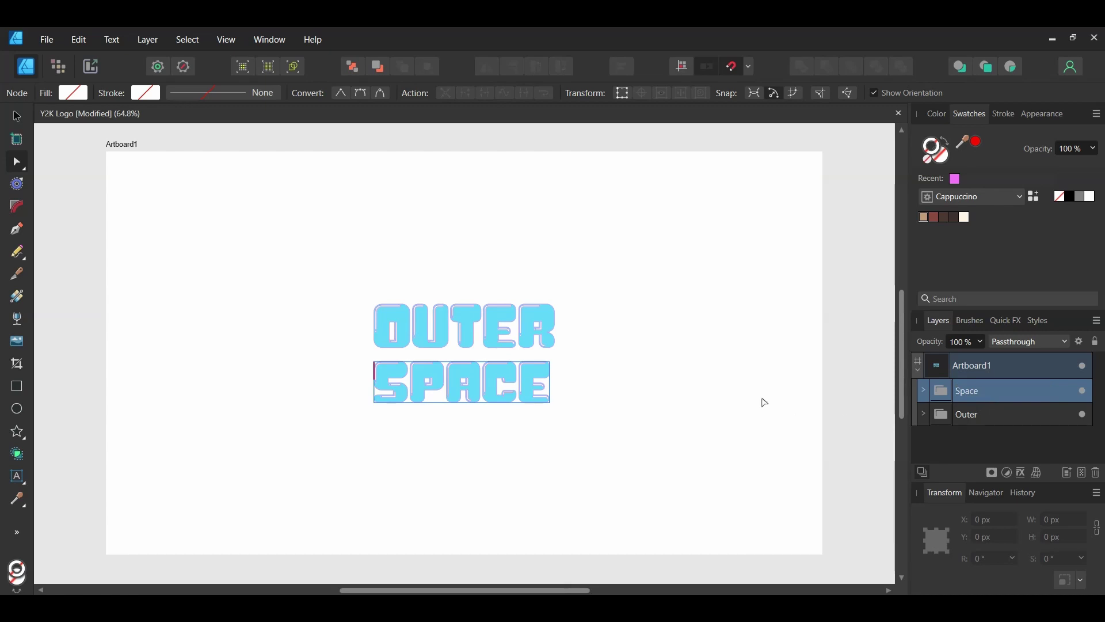
{"action": "left_click", "coordinate": [635, 396]}
Step: Give OUTER's outline 7 pt width, square caps, mitre joins, outside alignment and scale with object
{"action": "key", "text": "v"}
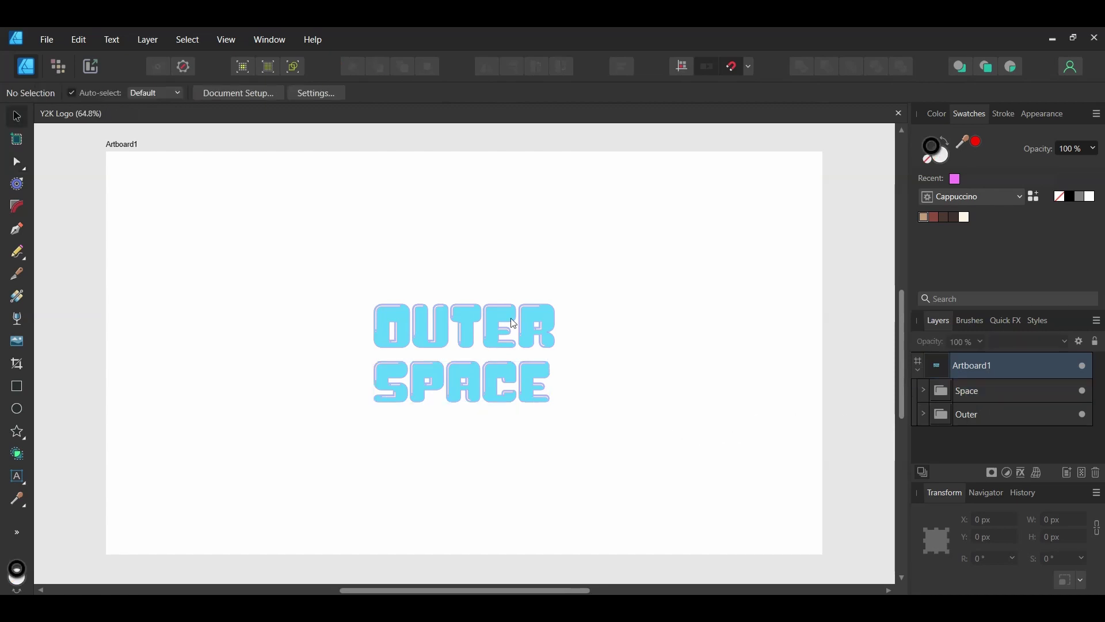
{"action": "left_click", "coordinate": [514, 324]}
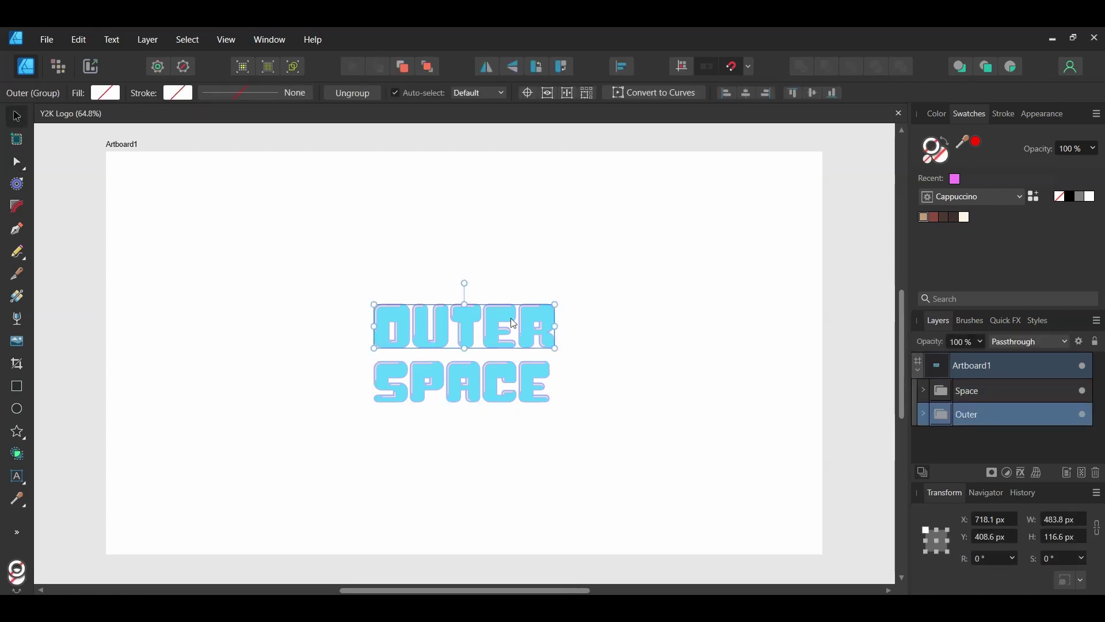
{"action": "left_click", "coordinate": [276, 92]}
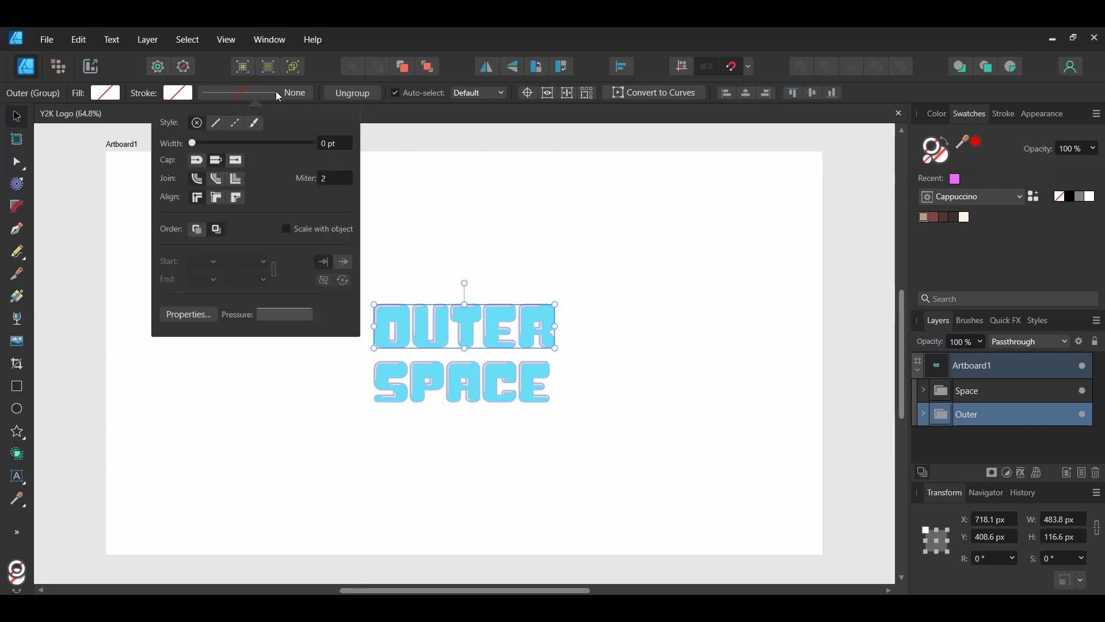
{"action": "left_click", "coordinate": [337, 143]}
{"action": "type", "text": "7"}
{"action": "key", "text": "Return"}
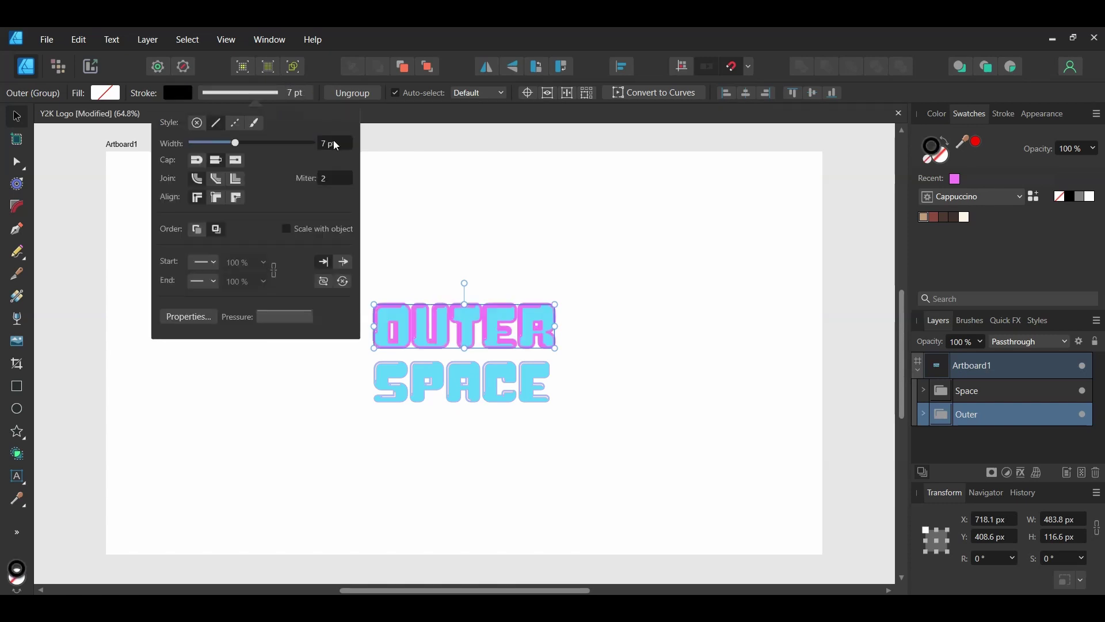
{"action": "left_click", "coordinate": [236, 162]}
{"action": "left_click", "coordinate": [241, 182]}
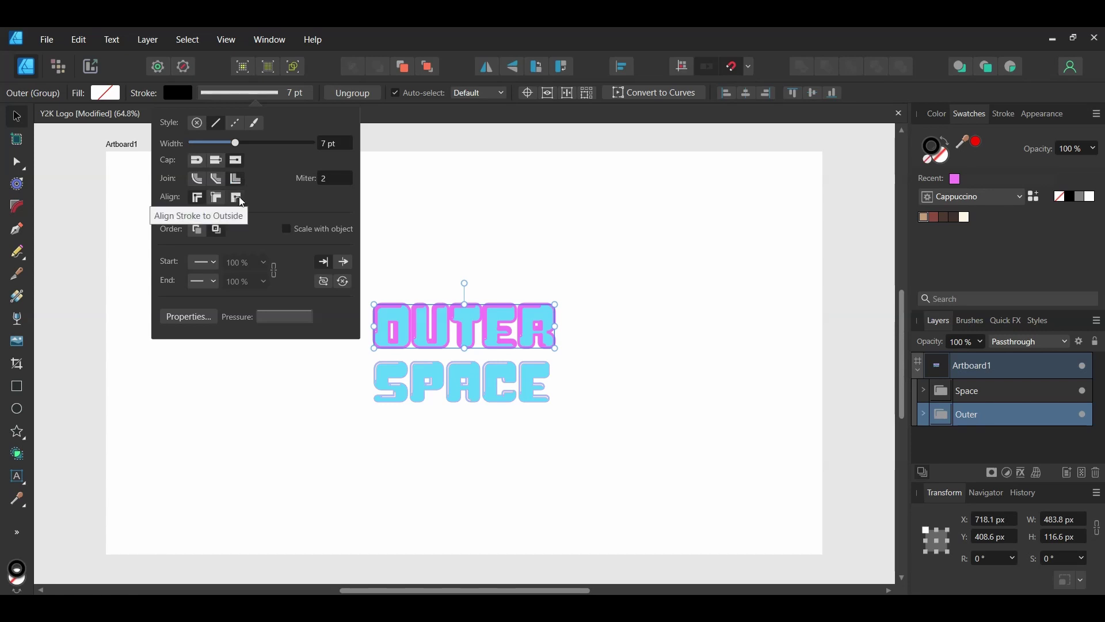
{"action": "left_click", "coordinate": [240, 199]}
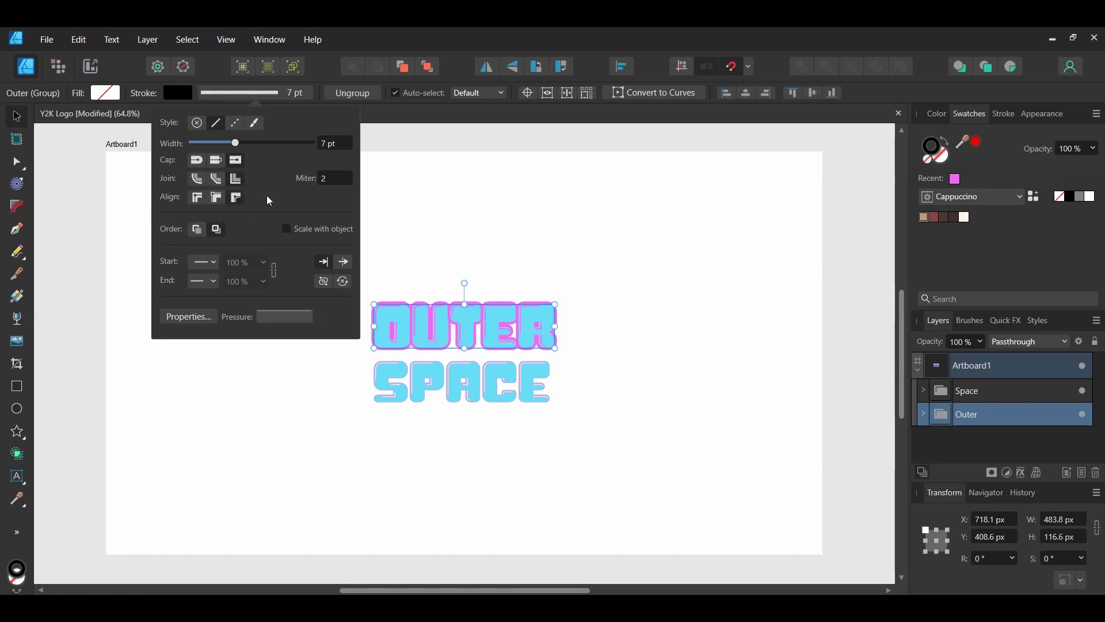
{"action": "left_click", "coordinate": [286, 229]}
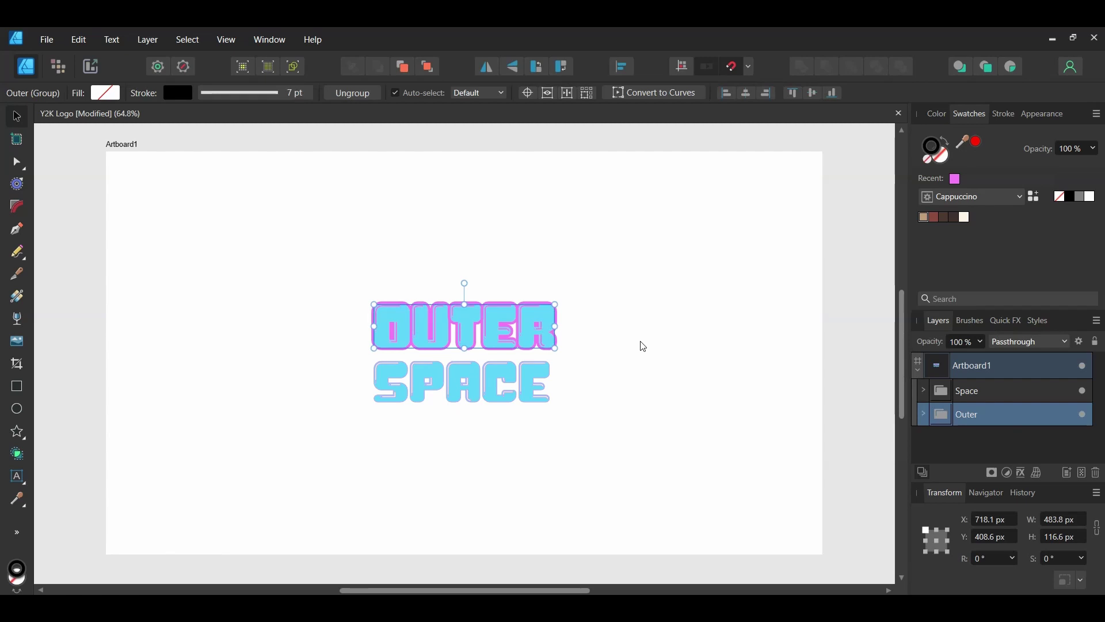
Step: Ungroup SPACE, paste OUTER's pink outline style onto its letters, and regroup them
{"action": "double_click", "coordinate": [399, 320]}
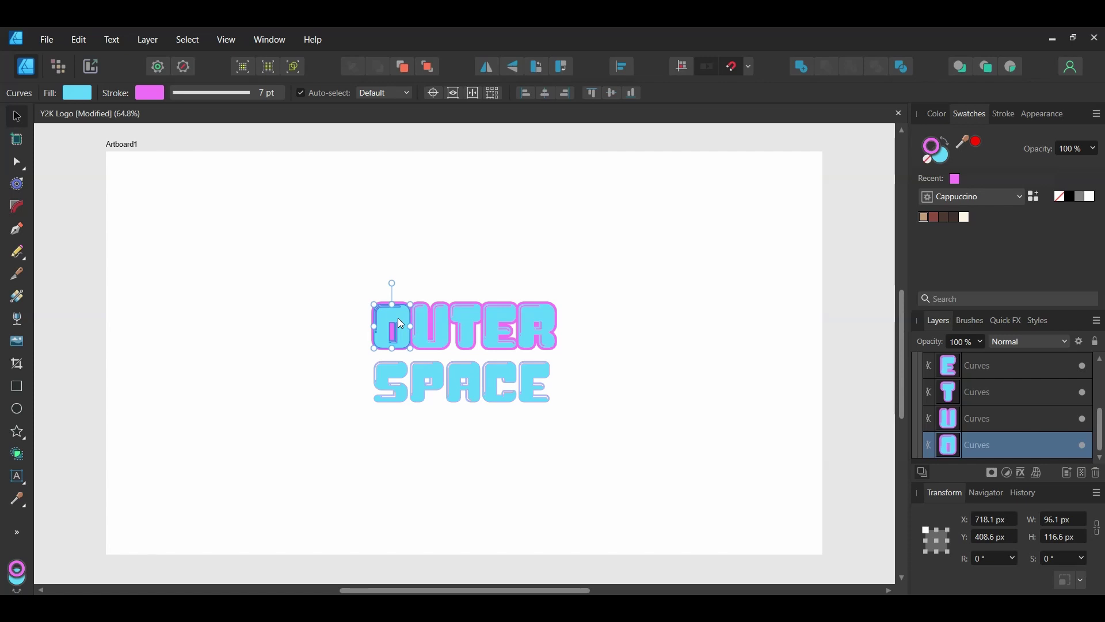
{"action": "left_click", "coordinate": [496, 383]}
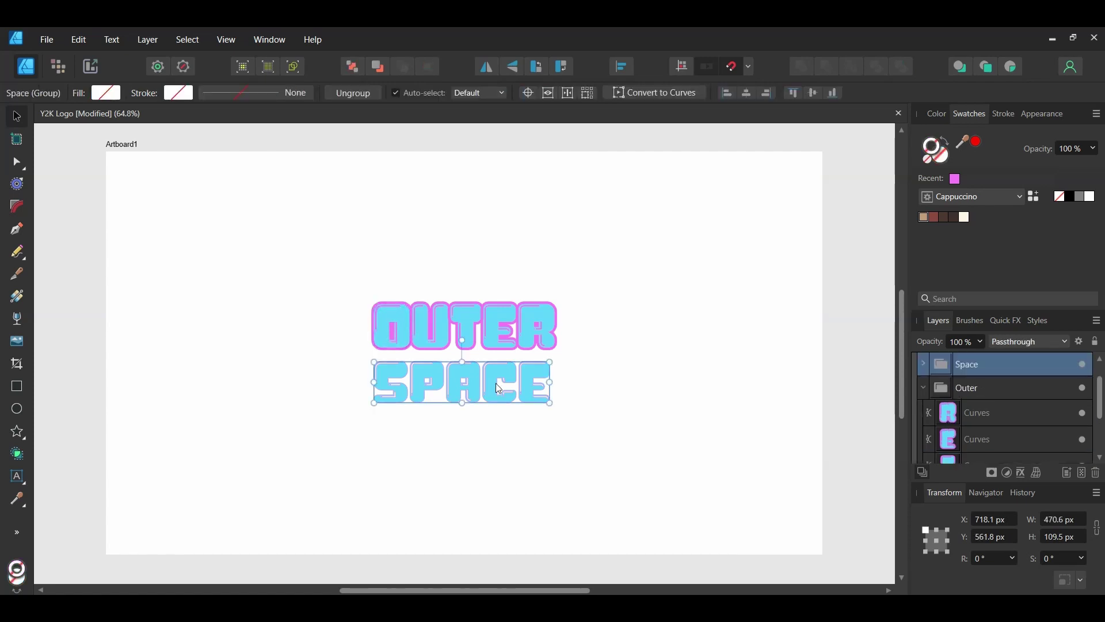
{"action": "key", "text": "ctrl+shift+g"}
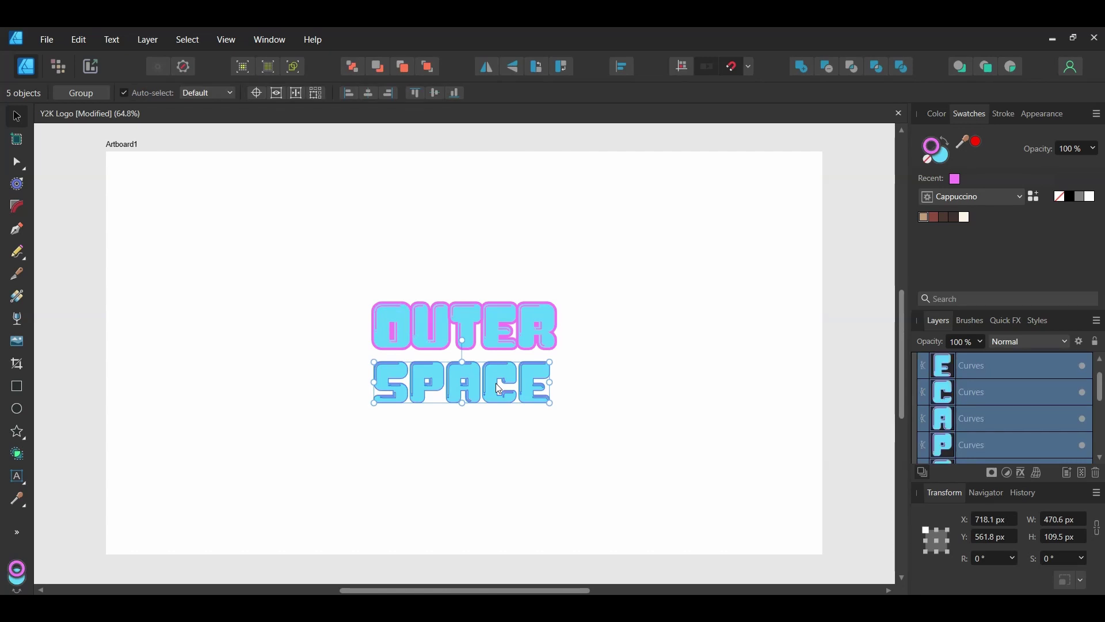
{"action": "key", "text": "ctrl+shift+v"}
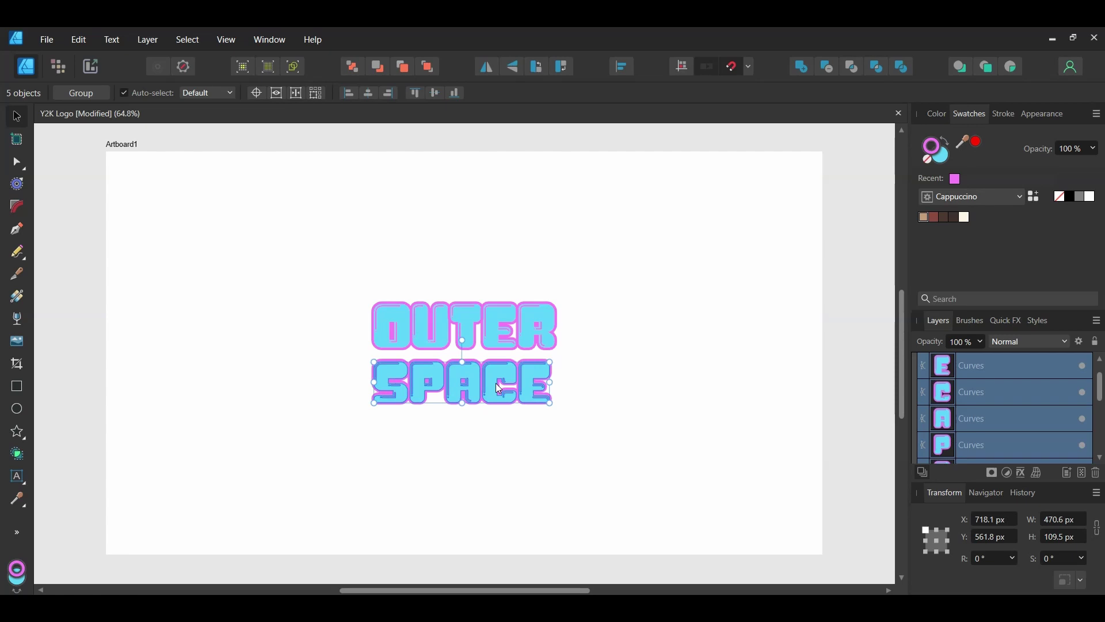
{"action": "key", "text": "ctrl+g"}
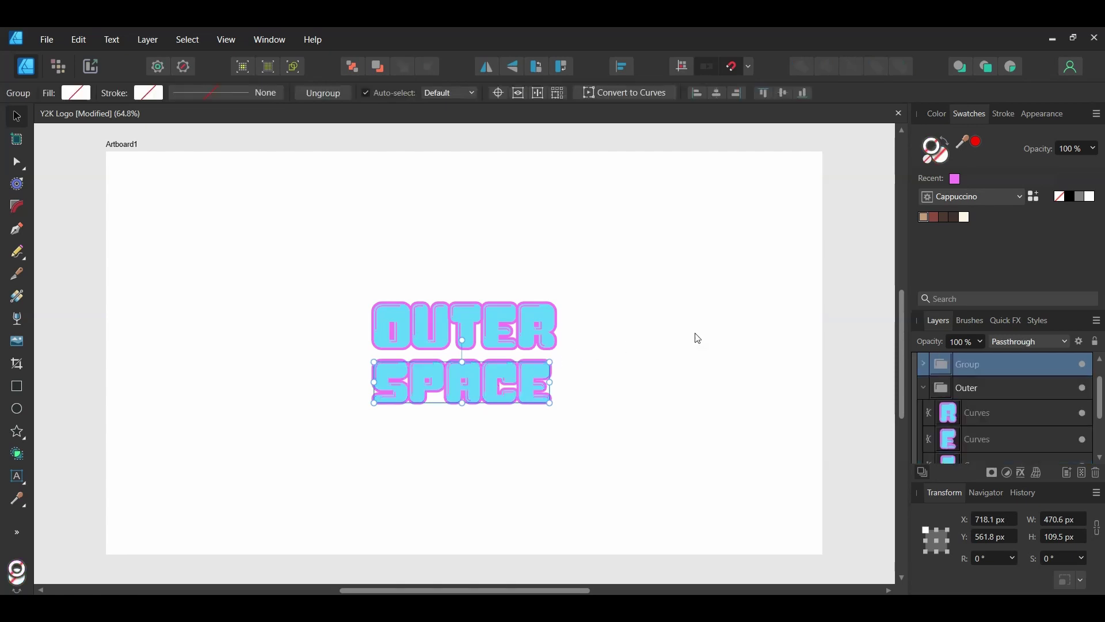
{"action": "double_click", "coordinate": [985, 366]}
Step: Name the new group 'Space' and shift it left under OUTER
{"action": "type", "text": "Space"}
{"action": "key", "text": "Return"}
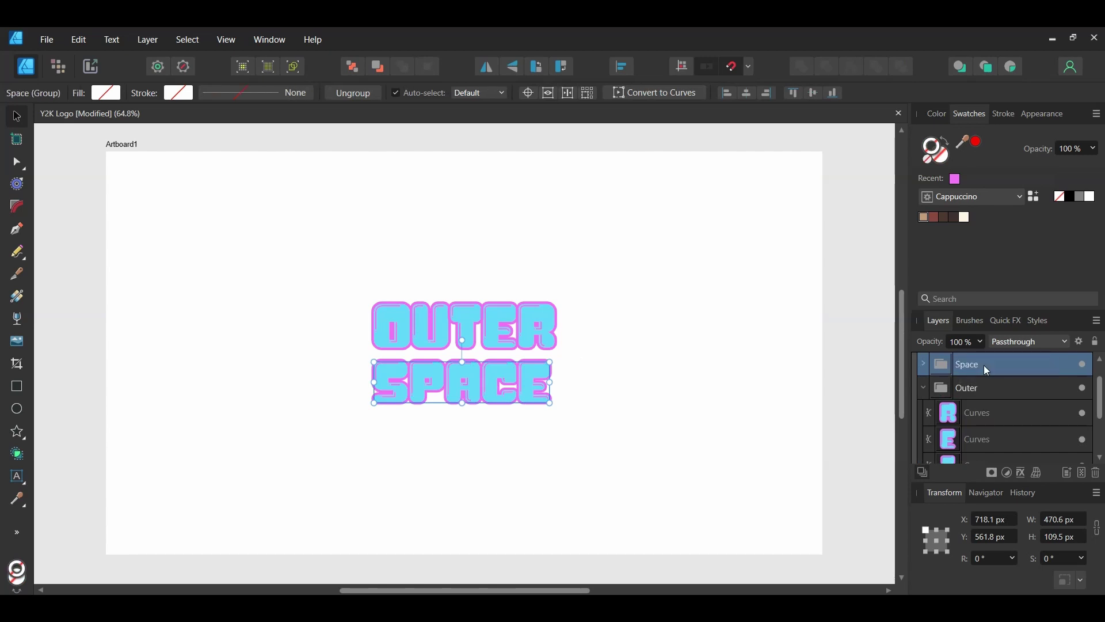
{"action": "left_click", "coordinate": [925, 389]}
{"action": "left_click", "coordinate": [673, 428]}
{"action": "left_click_drag", "start_coordinate": [483, 386], "coordinate": [446, 385]}
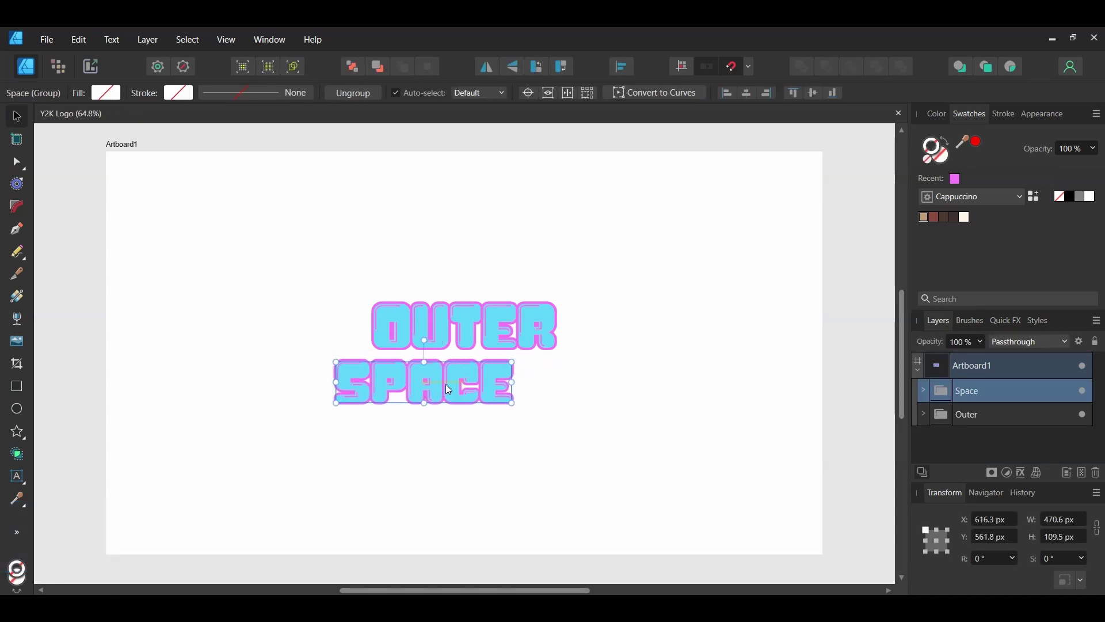
{"action": "left_click", "coordinate": [697, 430]}
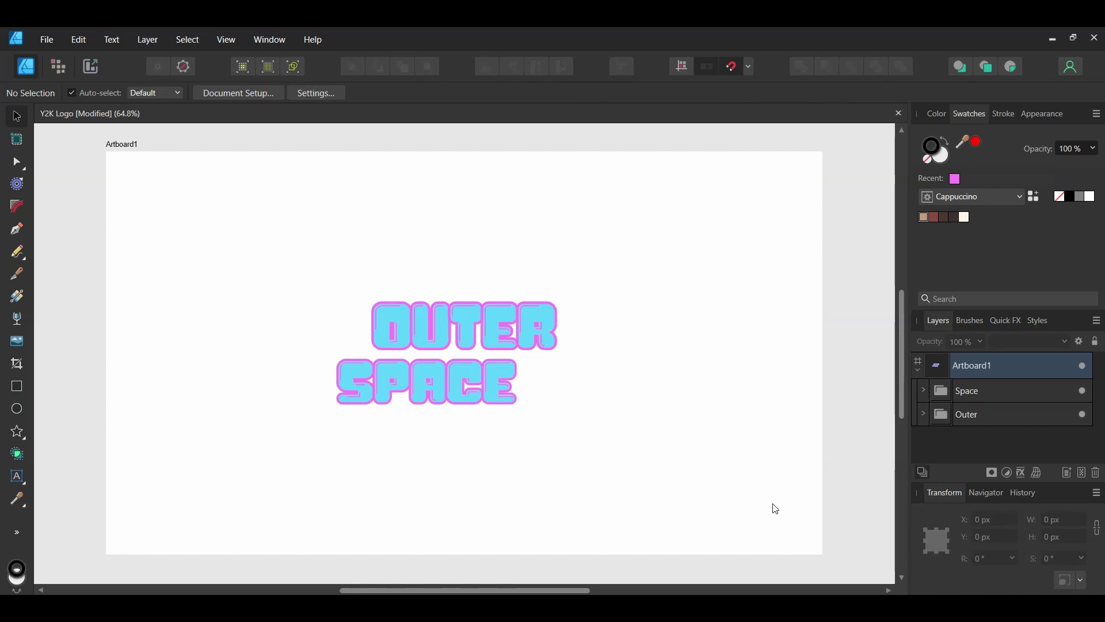
Step: Save, then move both word groups to the artboard's top-left area
{"action": "key", "text": "ctrl+s"}
{"action": "left_click_drag", "start_coordinate": [621, 469], "coordinate": [331, 296]}
{"action": "left_click_drag", "start_coordinate": [440, 330], "coordinate": [233, 210]}
Step: Draw a large black ellipse, centre a smaller one inside, and subtract it to leave a ring
{"action": "left_click", "coordinate": [613, 412]}
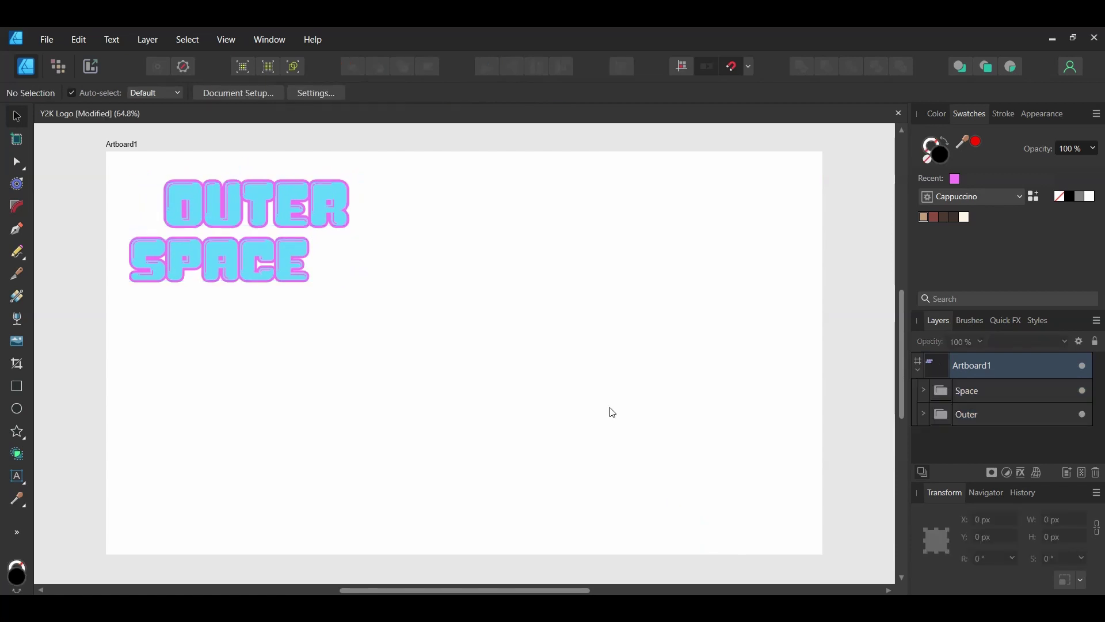
{"action": "key", "text": "m"}
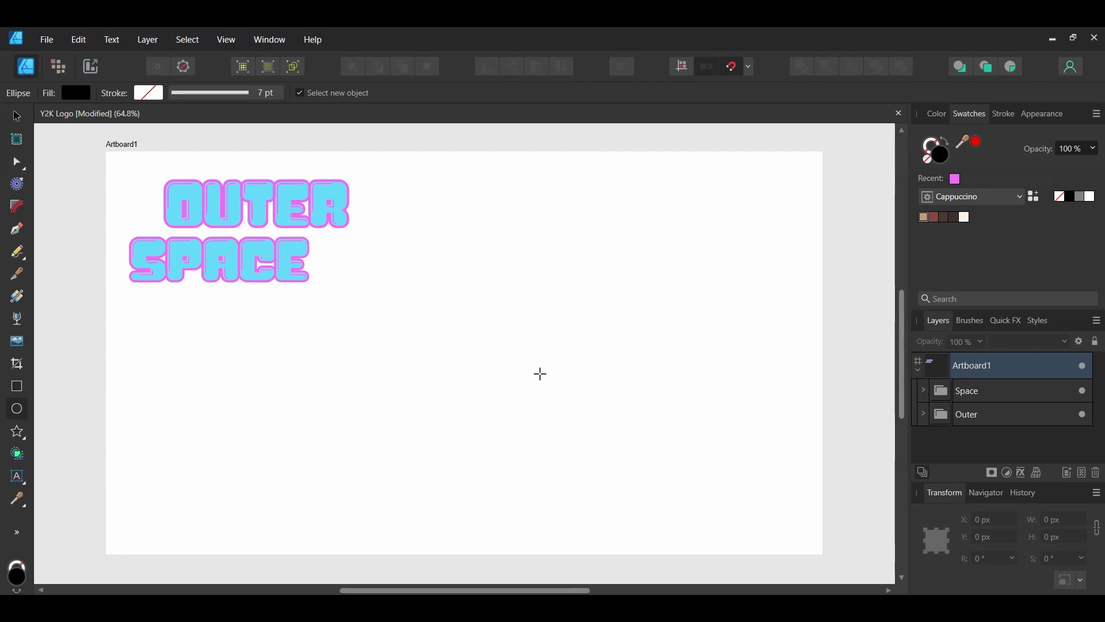
{"action": "mouse_move", "coordinate": [452, 293]}
{"action": "left_mouse_down"}
{"action": "mouse_move", "coordinate": [565, 319]}
{"action": "mouse_move", "coordinate": [687, 398]}
{"action": "left_mouse_up"}
{"action": "left_click_drag", "start_coordinate": [507, 322], "coordinate": [659, 344]}
{"action": "left_click_drag", "start_coordinate": [554, 318], "coordinate": [549, 317]}
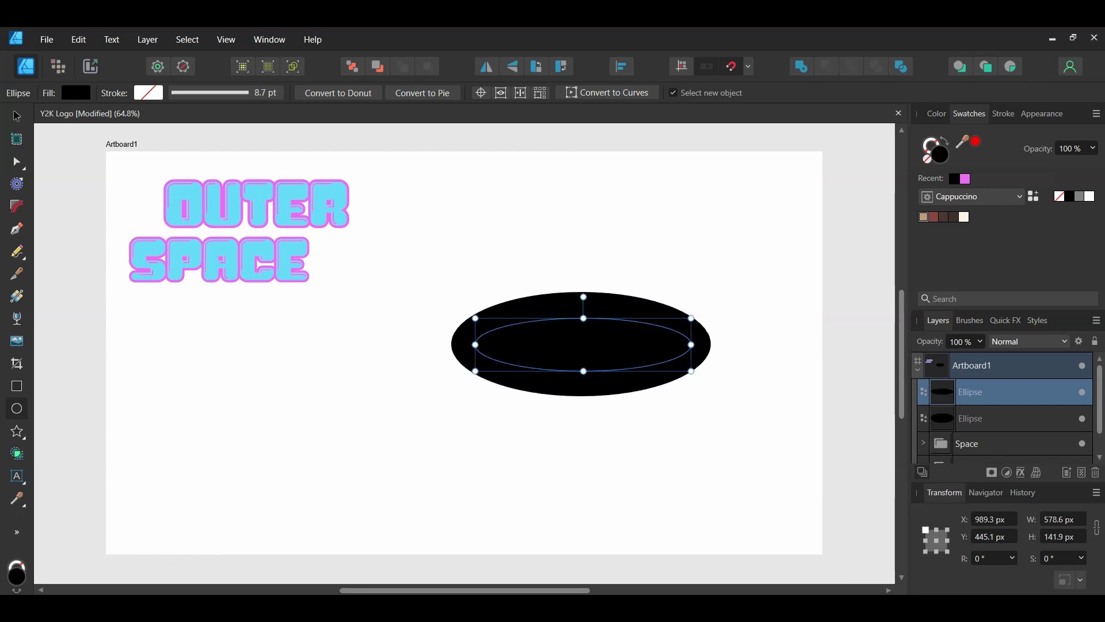
{"action": "left_click_drag", "start_coordinate": [583, 318], "coordinate": [584, 302]}
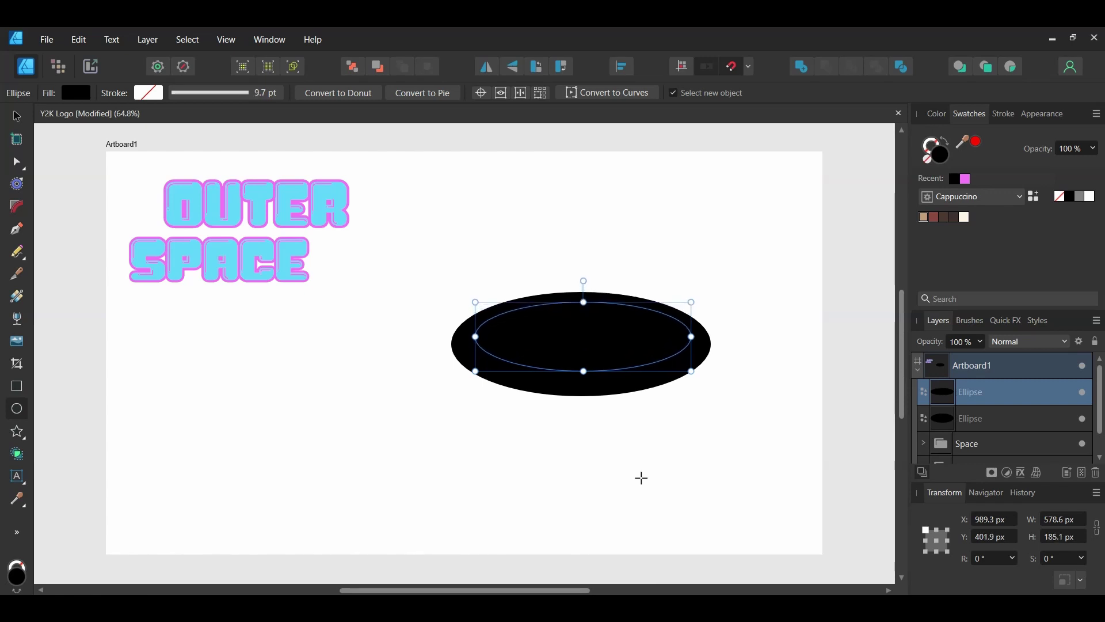
{"action": "left_click_drag", "start_coordinate": [584, 371], "coordinate": [583, 377]}
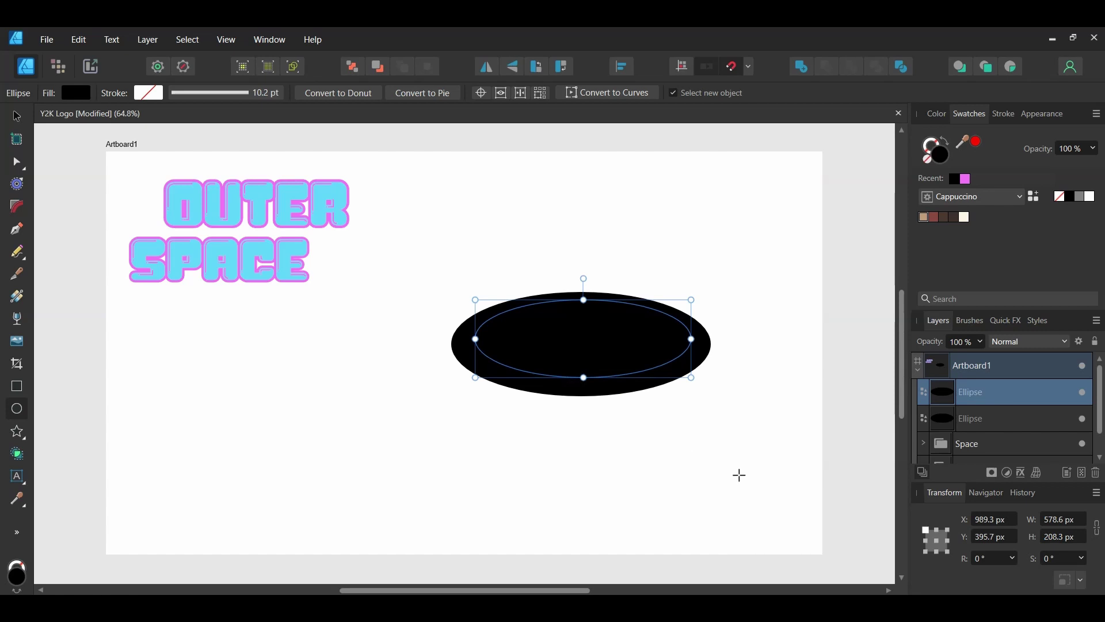
{"action": "key", "text": "v"}
{"action": "left_click_drag", "start_coordinate": [426, 253], "coordinate": [756, 472]}
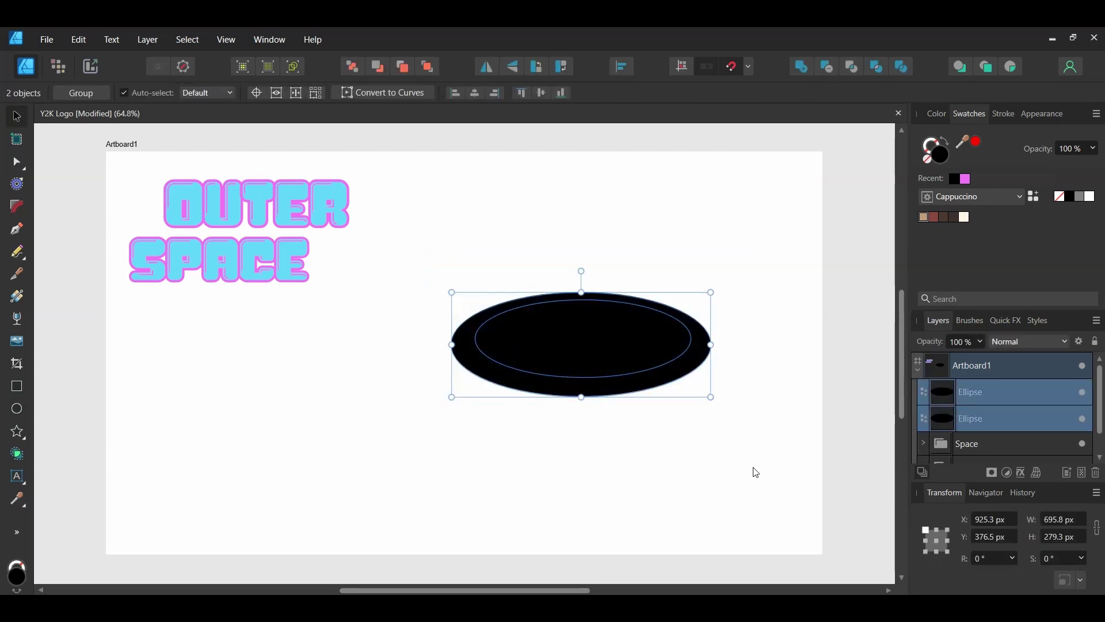
{"action": "left_click", "coordinate": [827, 71]}
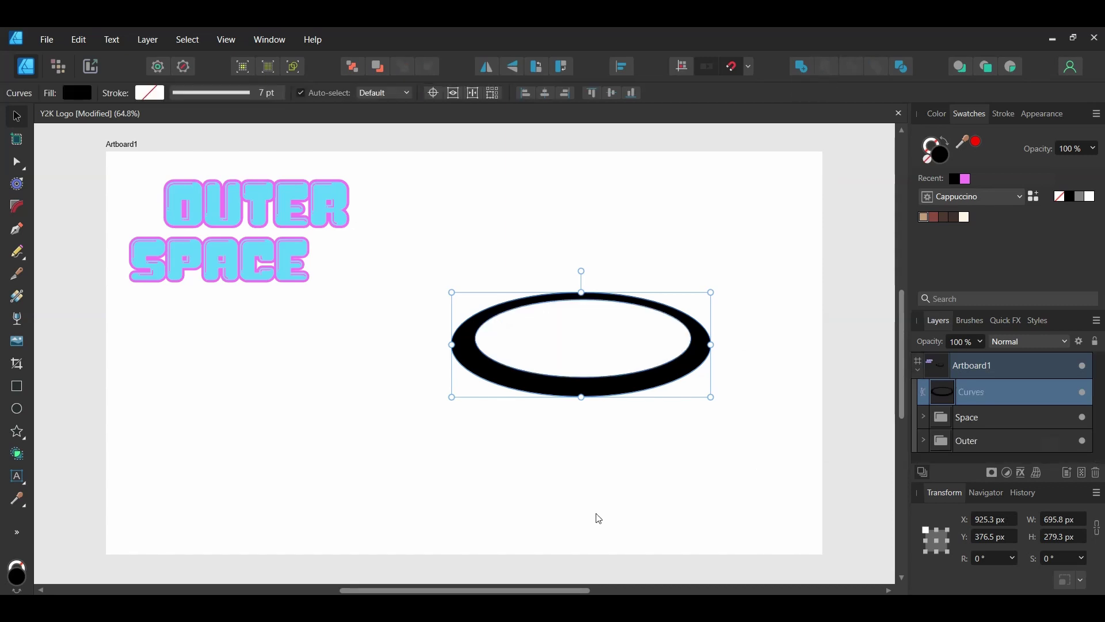
Step: Move the ring layer below the text groups and rename it 'Halo'
{"action": "left_click_drag", "start_coordinate": [921, 394], "coordinate": [927, 456]}
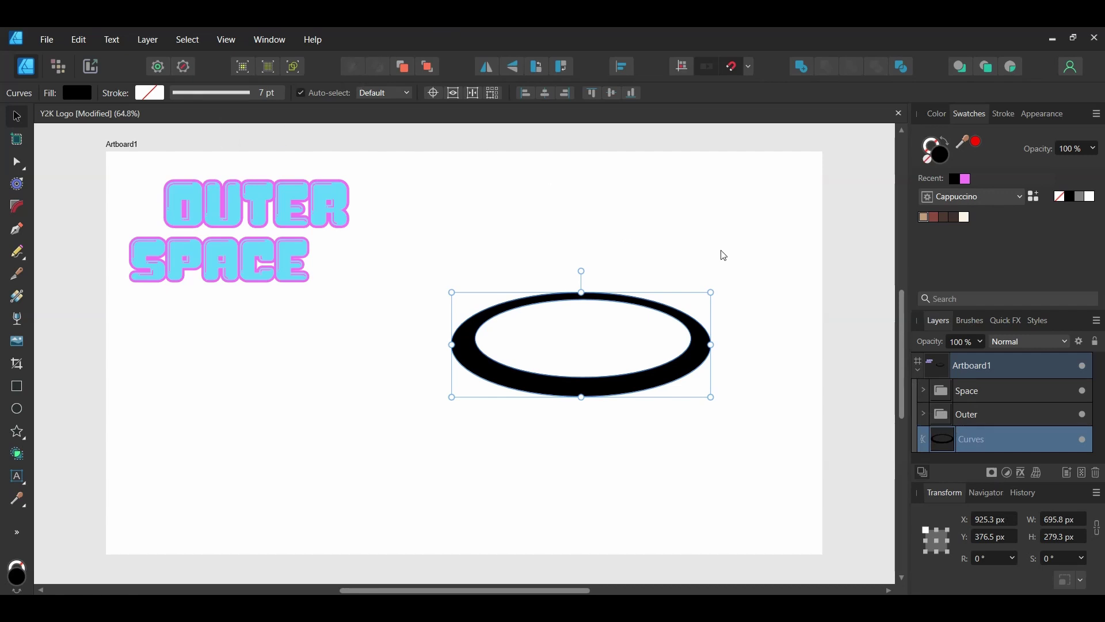
{"action": "double_click", "coordinate": [987, 442]}
{"action": "type", "text": "Halo"}
{"action": "key", "text": "Return"}
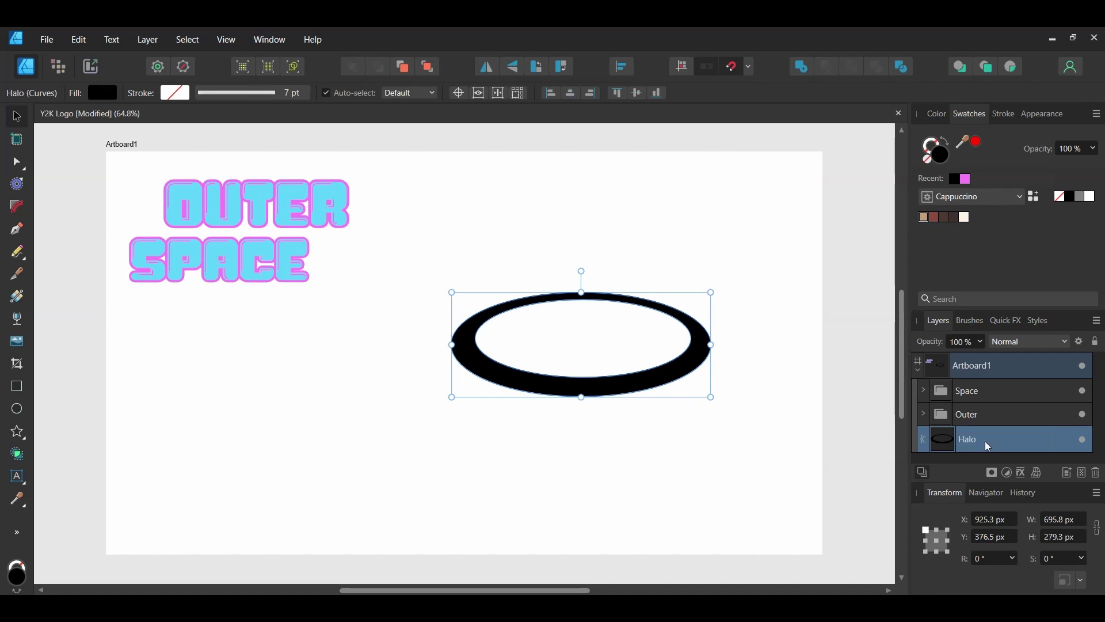
Step: Tilt and widen the Halo, centre the OUTER SPACE text, and place the ring behind it
{"action": "left_click_drag", "start_coordinate": [581, 270], "coordinate": [511, 254]}
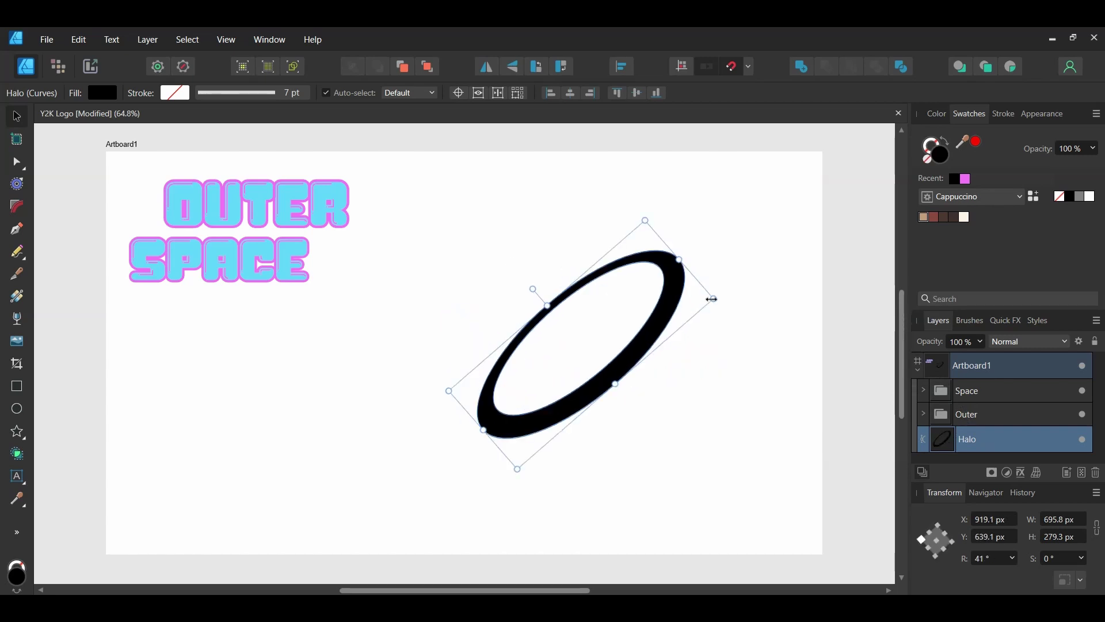
{"action": "left_click_drag", "start_coordinate": [715, 299], "coordinate": [747, 294]}
{"action": "left_click_drag", "start_coordinate": [595, 396], "coordinate": [666, 456]}
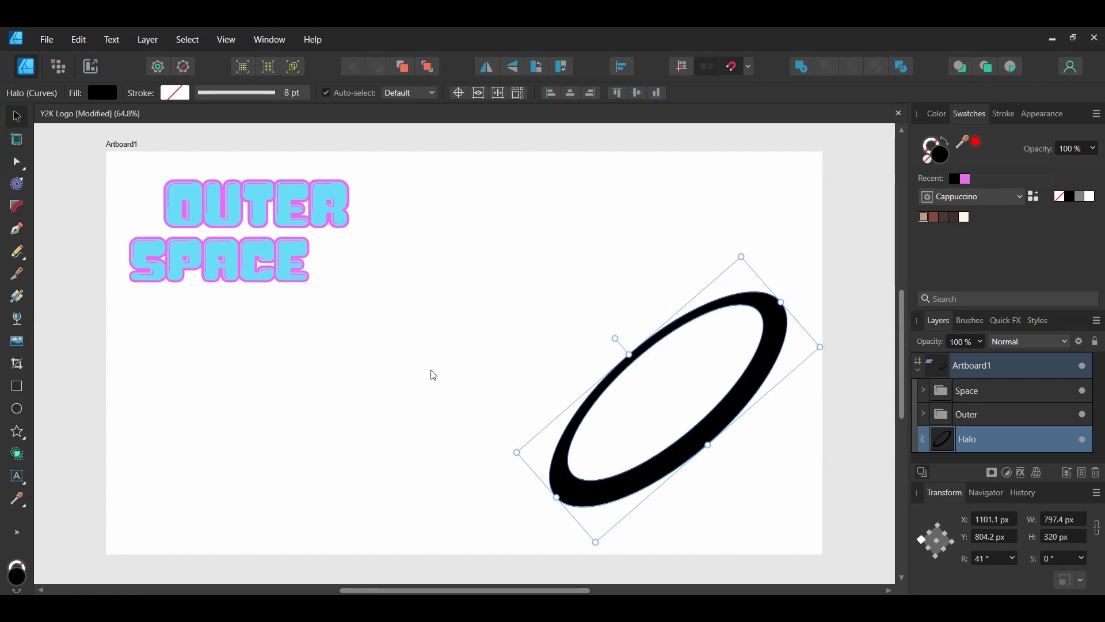
{"action": "left_click_drag", "start_coordinate": [120, 163], "coordinate": [390, 360]}
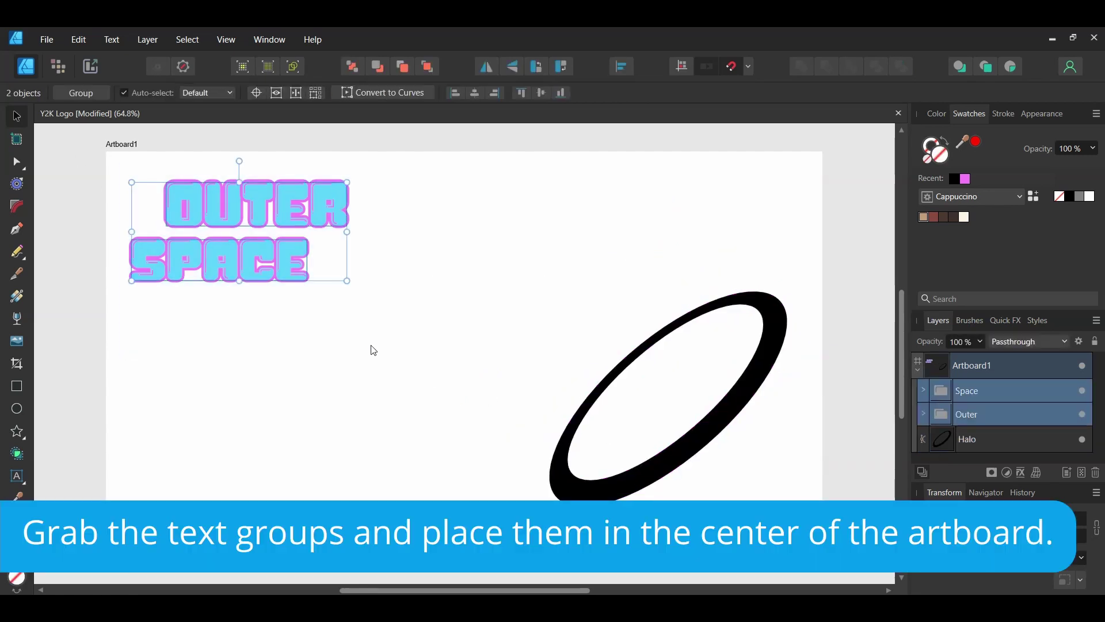
{"action": "left_click_drag", "start_coordinate": [229, 214], "coordinate": [455, 333]}
{"action": "left_click_drag", "start_coordinate": [656, 469], "coordinate": [473, 432]}
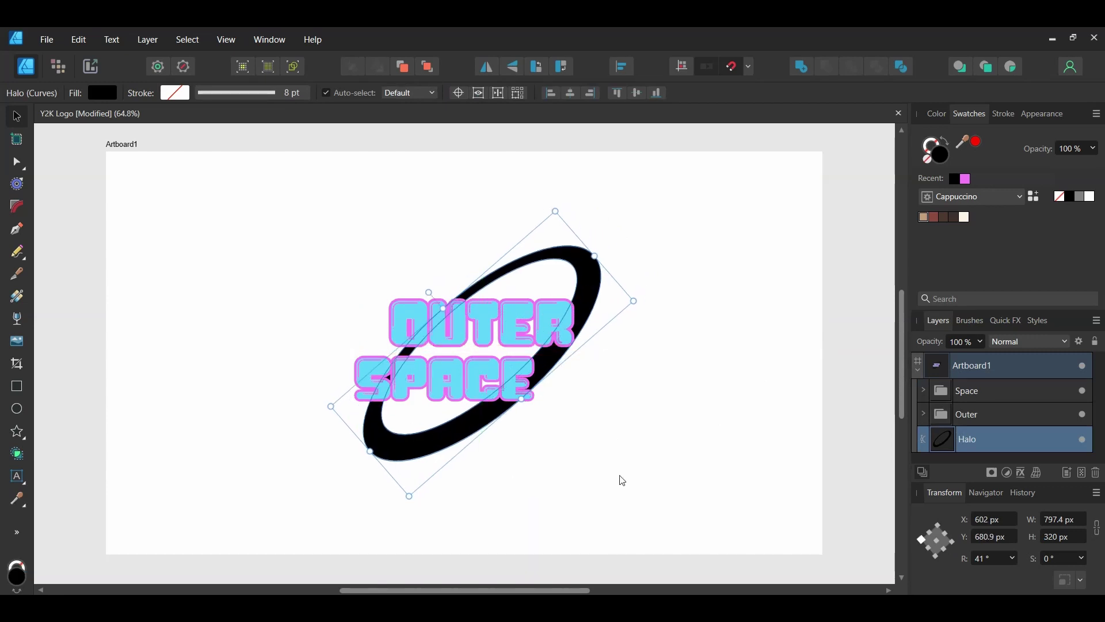
Step: Fill the Halo ring with pink #EC66F5
{"action": "double_click", "coordinate": [940, 153]}
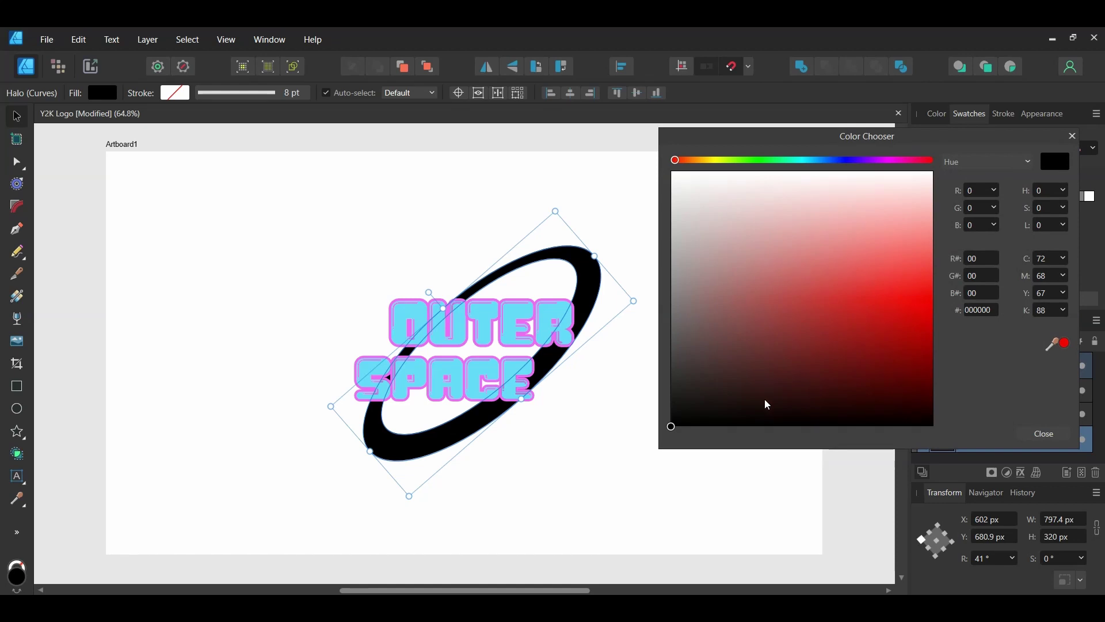
{"action": "left_click", "coordinate": [983, 306]}
{"action": "type", "text": "ec"}
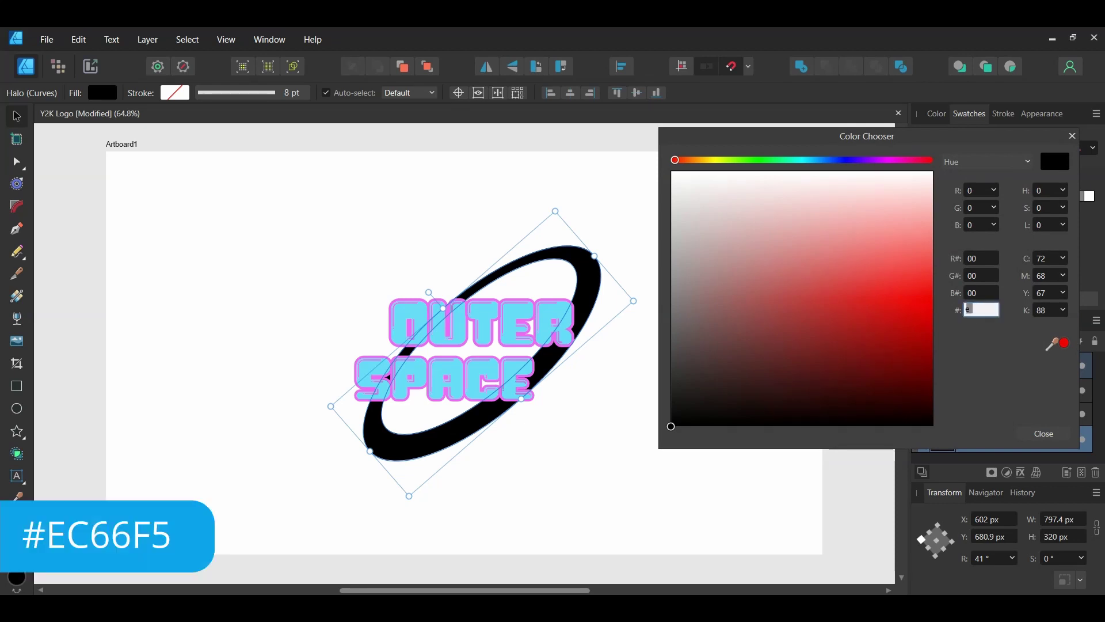
{"action": "type", "text": "66f5"}
{"action": "key", "text": "Return"}
{"action": "left_click", "coordinate": [1052, 439]}
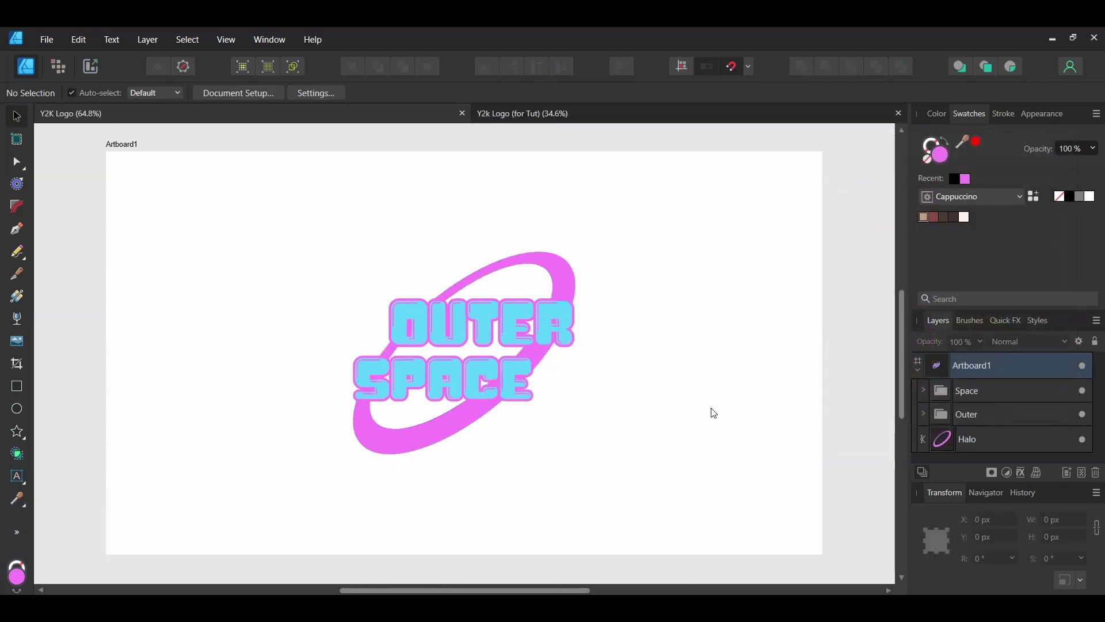
Step: Draw a pink Double Star with 4 points, 35 % inner radius and 25 % point radius
{"action": "left_click", "coordinate": [17, 431]}
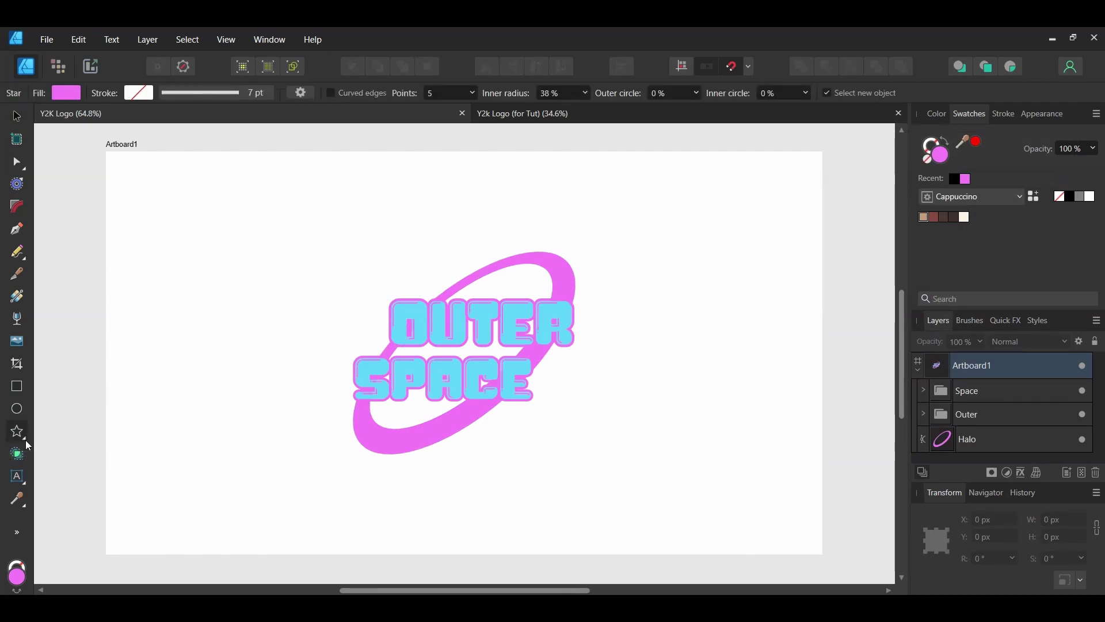
{"action": "left_click", "coordinate": [25, 438]}
{"action": "left_click", "coordinate": [120, 213]}
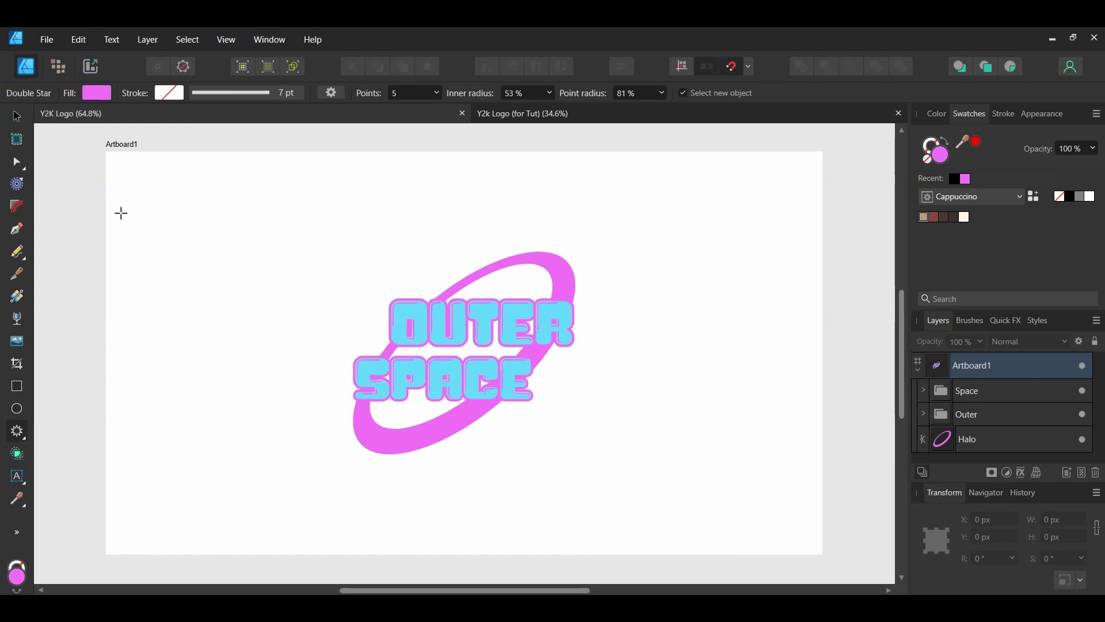
{"action": "left_click_drag", "start_coordinate": [678, 311], "coordinate": [745, 397]}
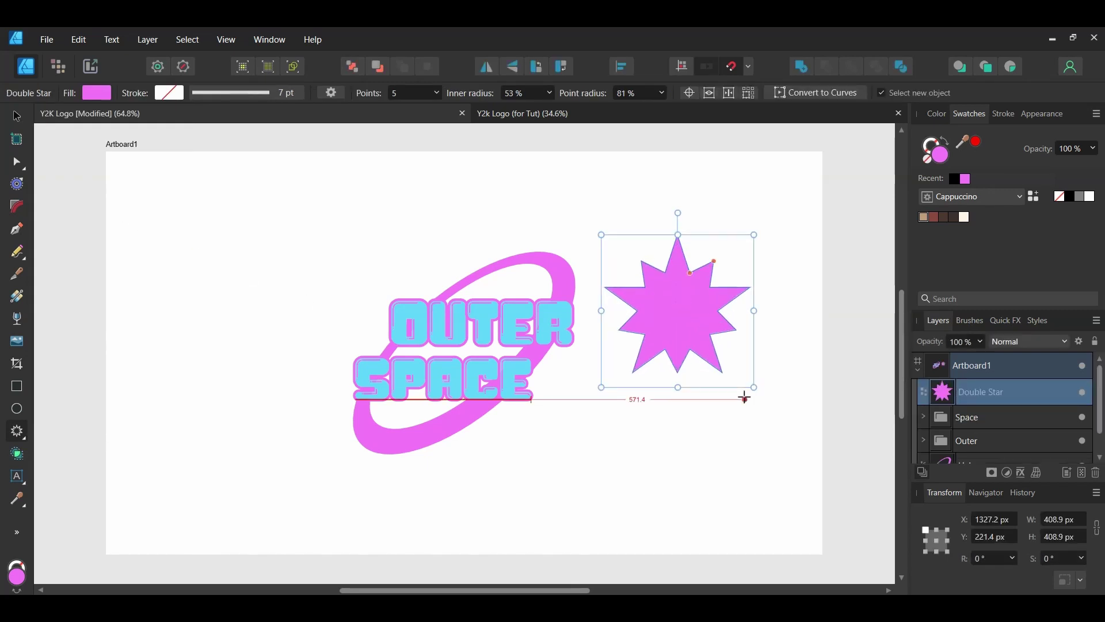
{"action": "left_click", "coordinate": [417, 91]}
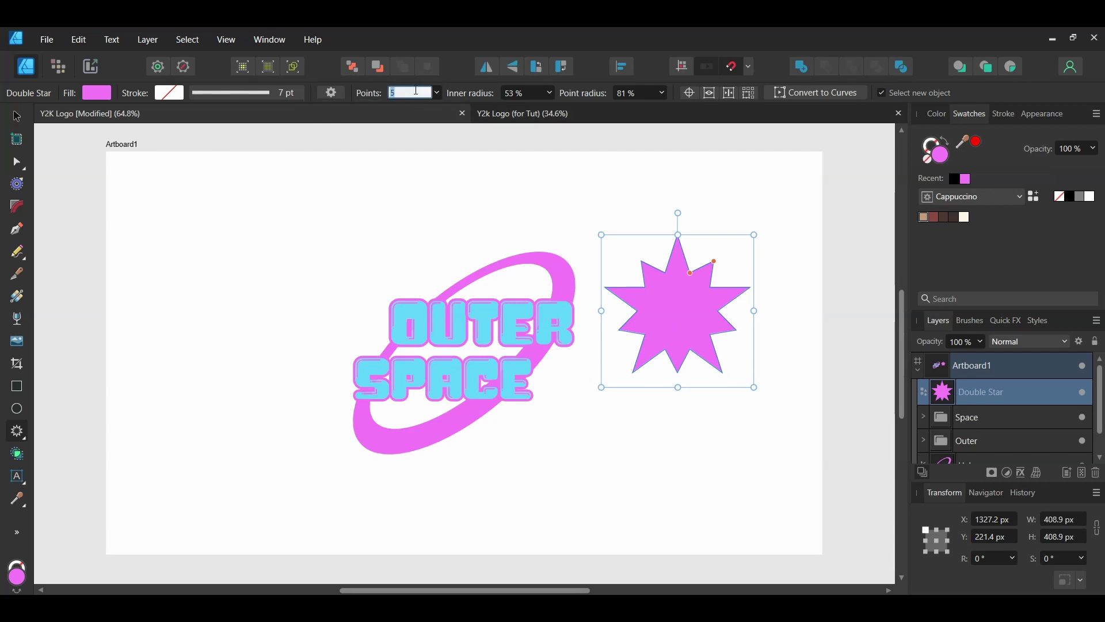
{"action": "type", "text": "4"}
{"action": "key", "text": "Return"}
{"action": "left_click", "coordinate": [538, 93]}
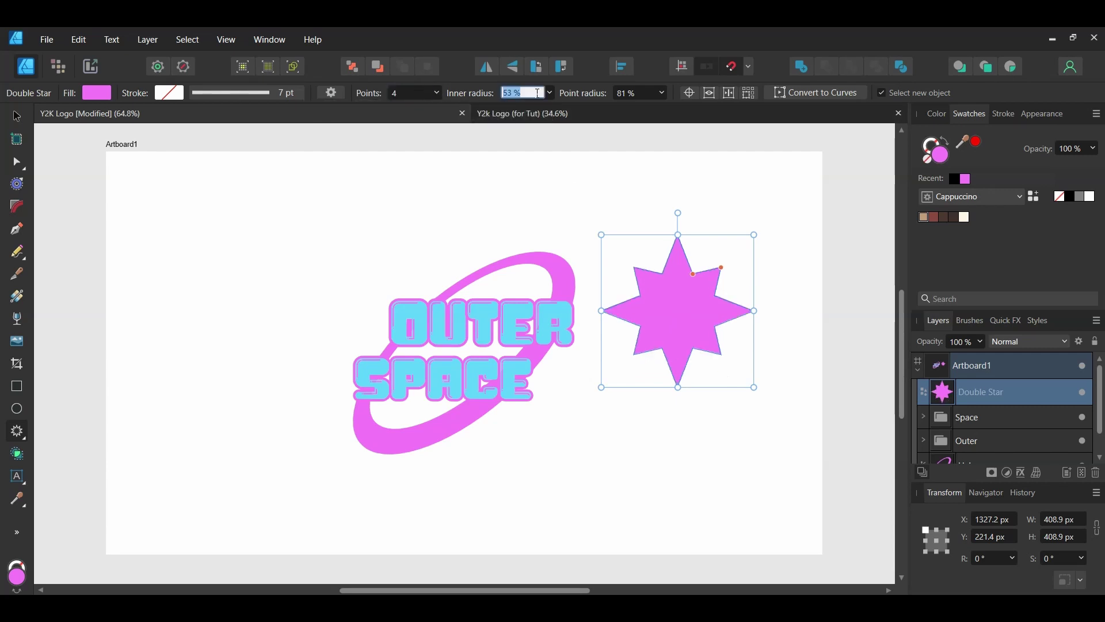
{"action": "type", "text": "35"}
{"action": "key", "text": "Return"}
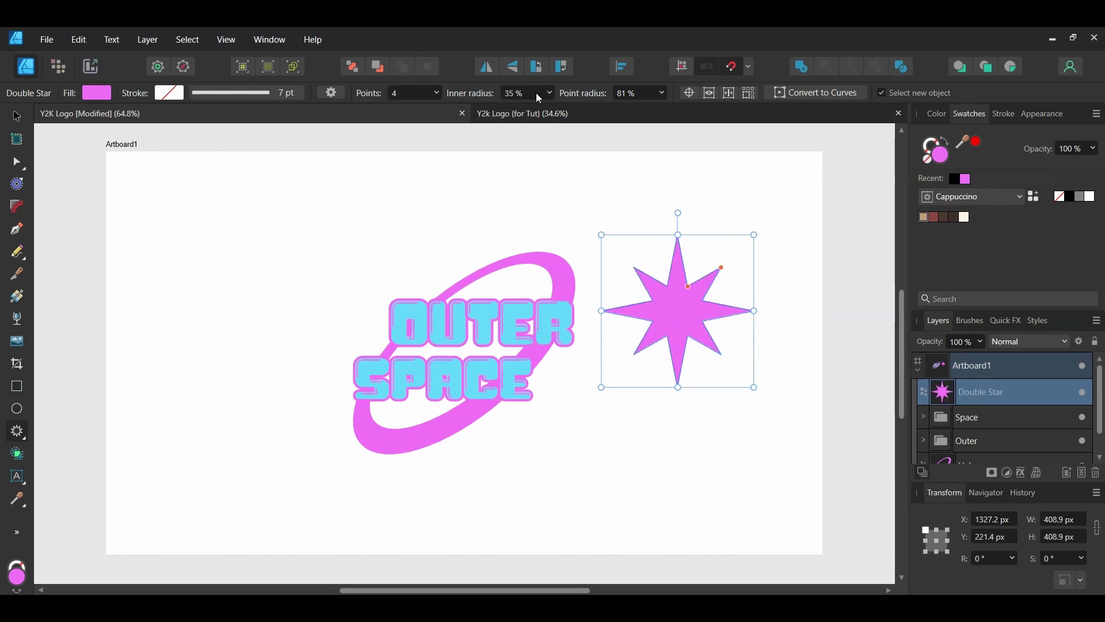
{"action": "type", "text": "25"}
{"action": "key", "text": "Return"}
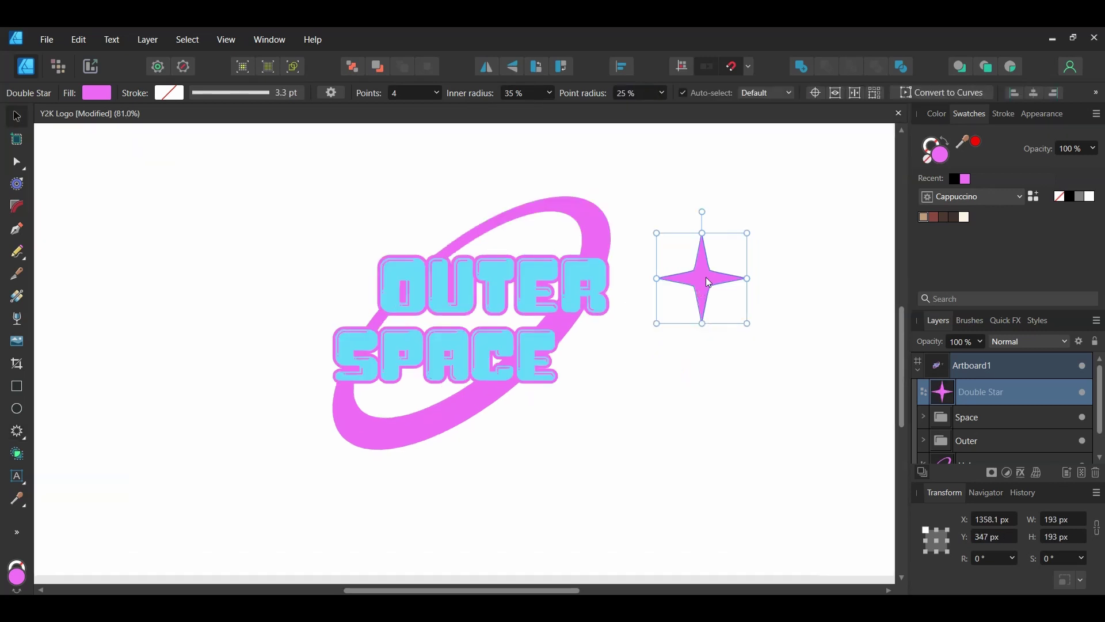
Step: Add two smaller star copies beside the big one and select all three
{"action": "left_click_drag", "start_coordinate": [707, 281], "coordinate": [809, 295]}
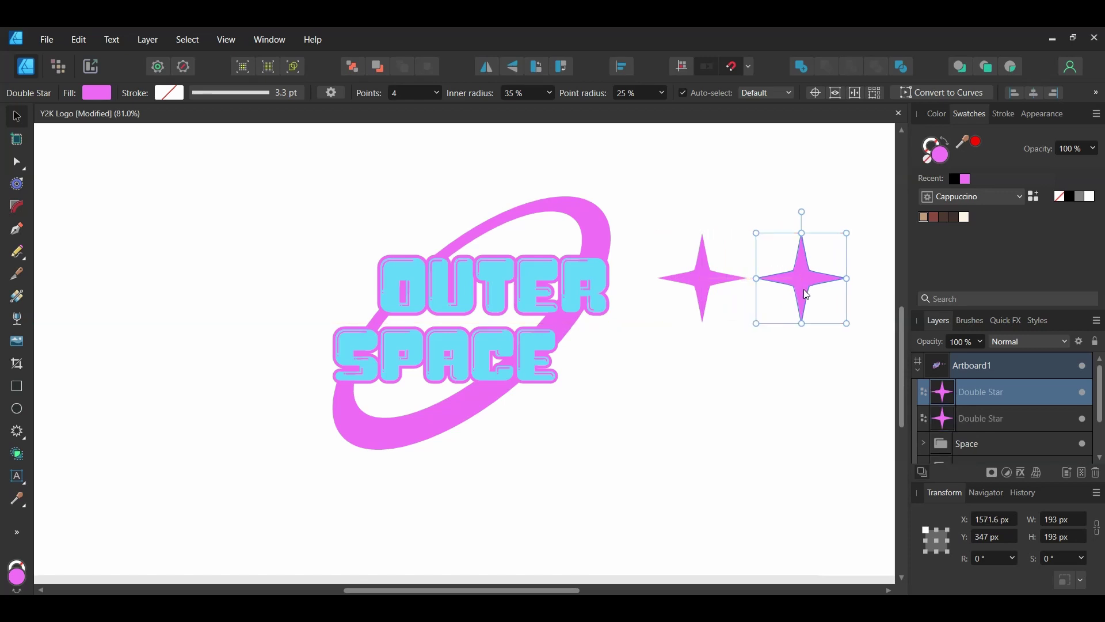
{"action": "left_click_drag", "start_coordinate": [845, 233], "coordinate": [829, 260]}
{"action": "mouse_move", "coordinate": [804, 273]}
{"action": "left_mouse_down"}
{"action": "mouse_move", "coordinate": [760, 242]}
{"action": "mouse_move", "coordinate": [729, 251]}
{"action": "left_mouse_up"}
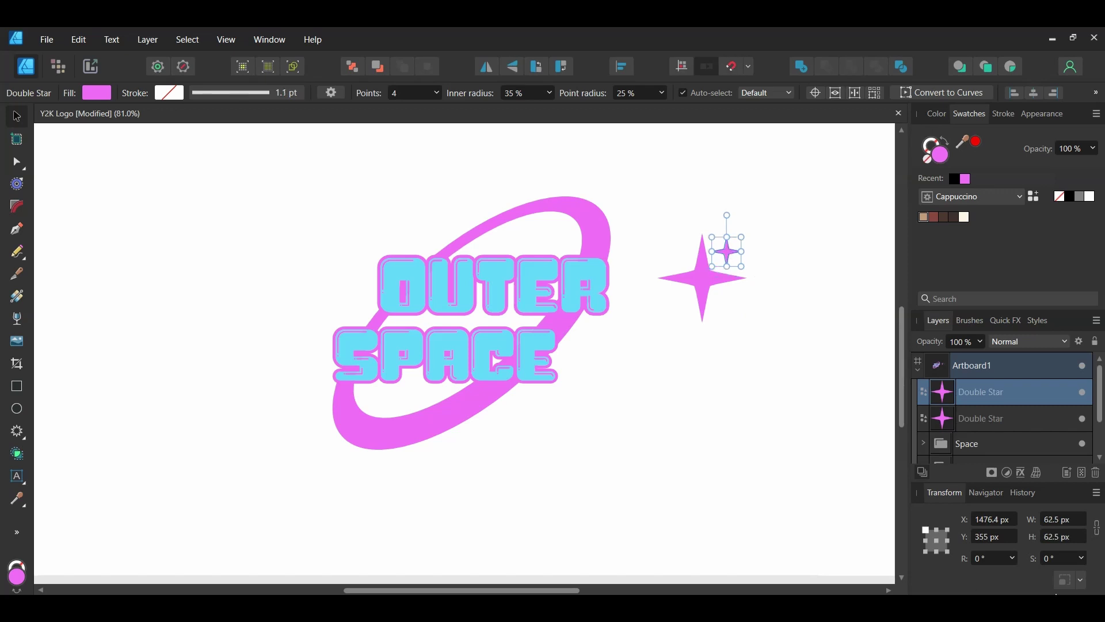
{"action": "left_click_drag", "start_coordinate": [727, 251], "coordinate": [728, 306]}
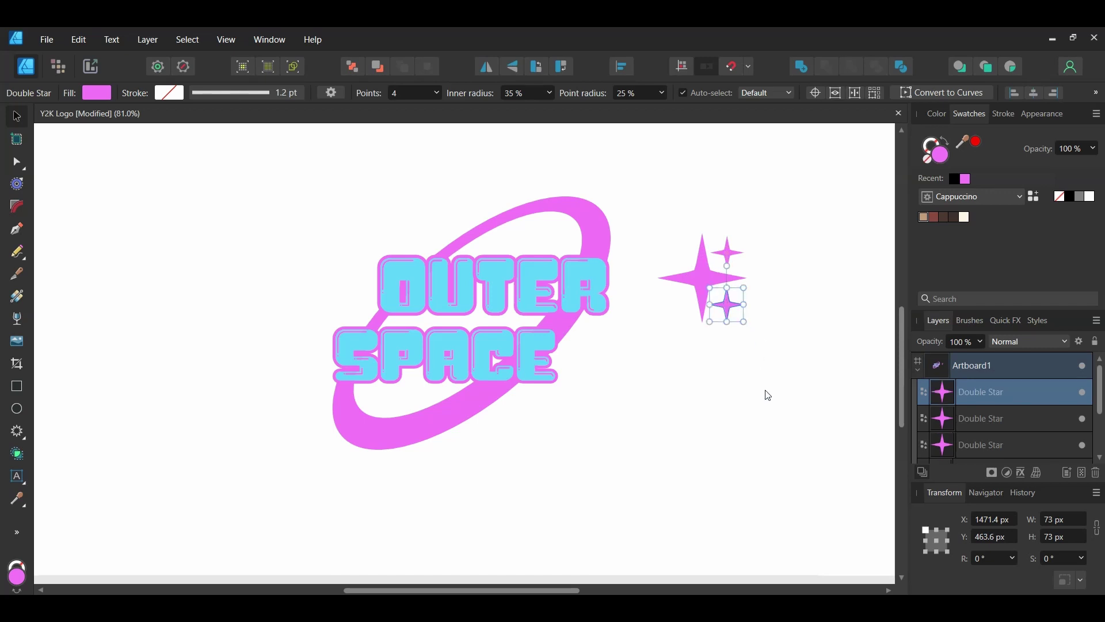
{"action": "left_click_drag", "start_coordinate": [638, 214], "coordinate": [754, 339]}
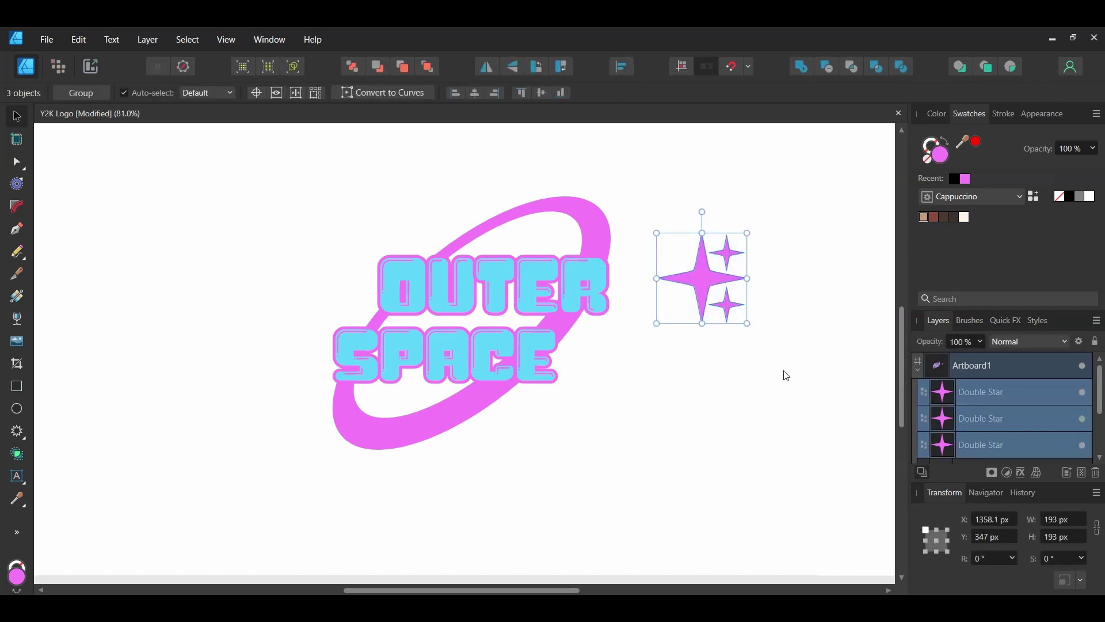
Step: Group the three stars as 'Sparkles' and move them just right of SPACE
{"action": "key", "text": "ctrl+g"}
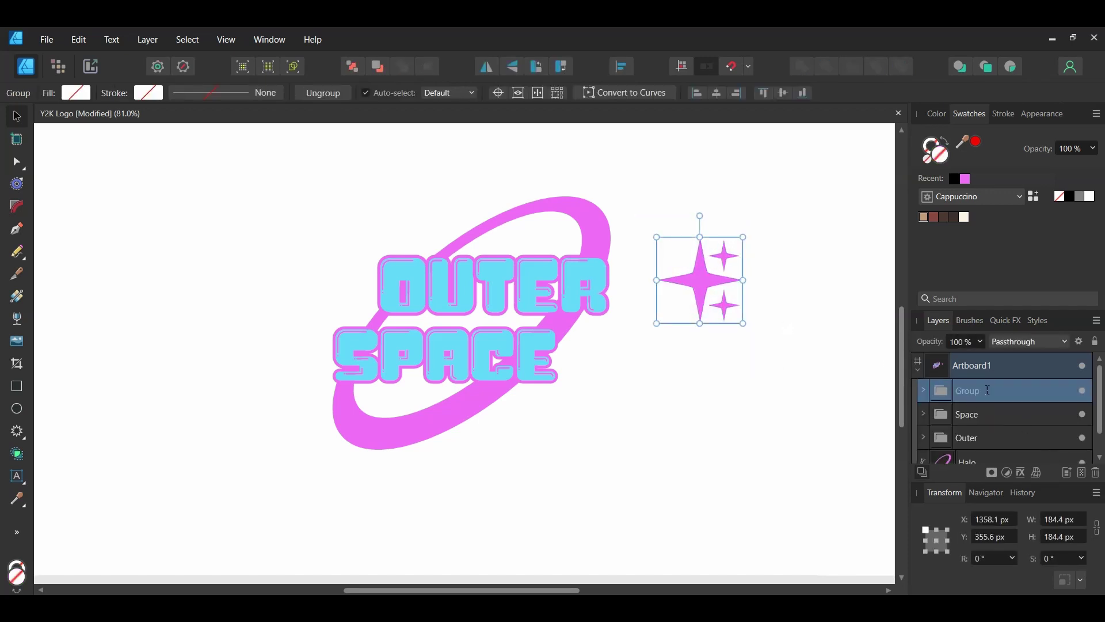
{"action": "double_click", "coordinate": [988, 390]}
{"action": "type", "text": "Sparkles"}
{"action": "key", "text": "Return"}
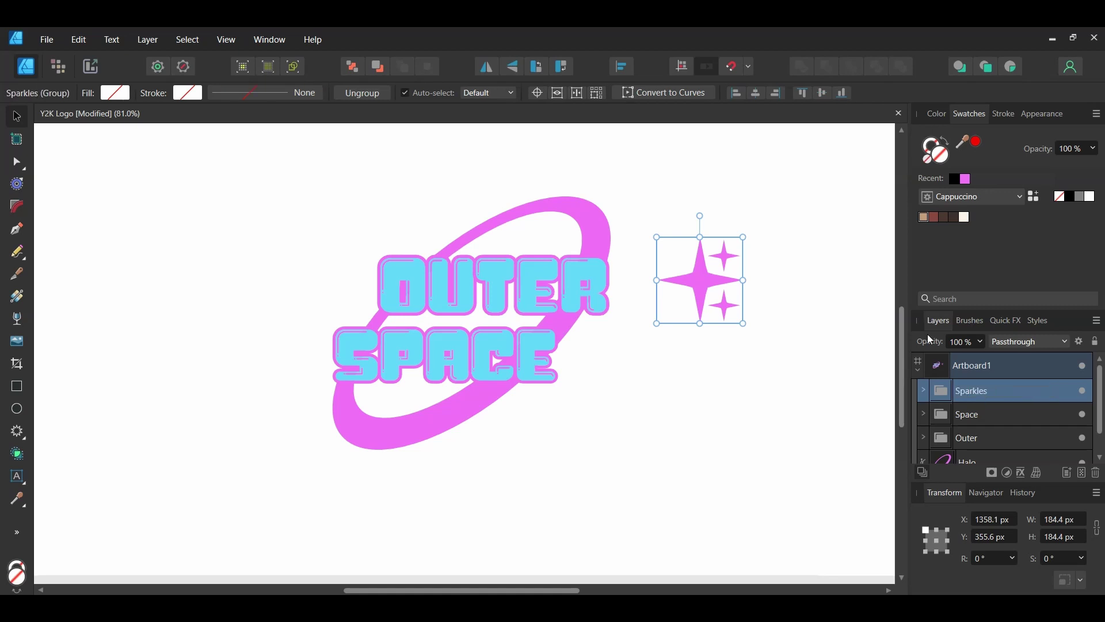
{"action": "left_click_drag", "start_coordinate": [702, 286], "coordinate": [604, 377]}
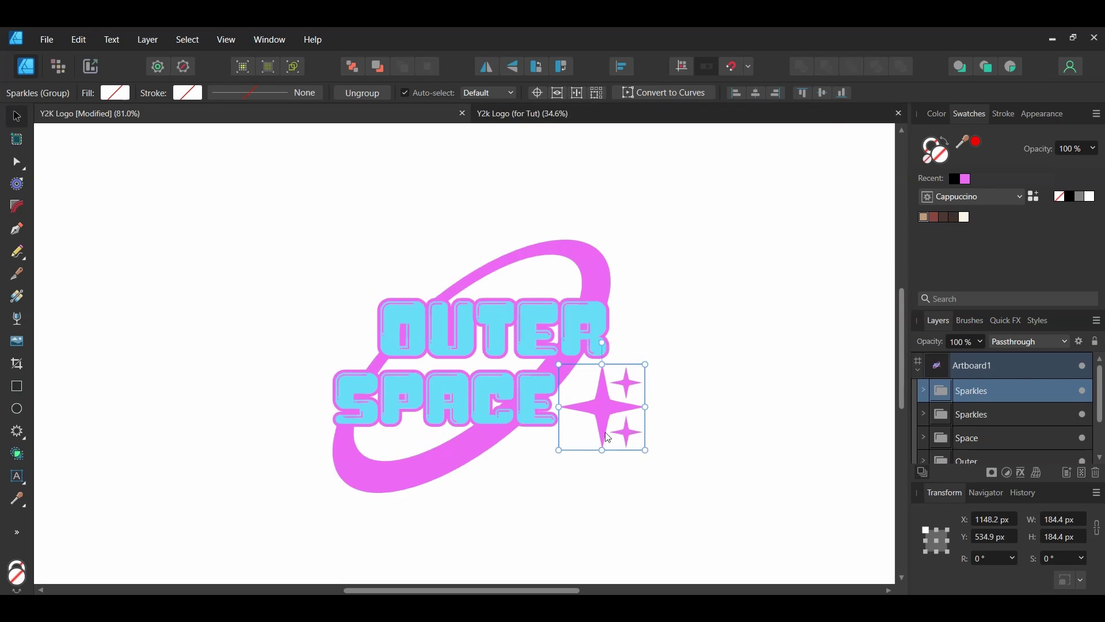
Step: Place a Sparkles copy up-left of OUTER, fill it with OUTER's blue, and flip it horizontally
{"action": "left_click_drag", "start_coordinate": [609, 438], "coordinate": [334, 331]}
{"action": "left_click_drag", "start_coordinate": [959, 142], "coordinate": [574, 313]}
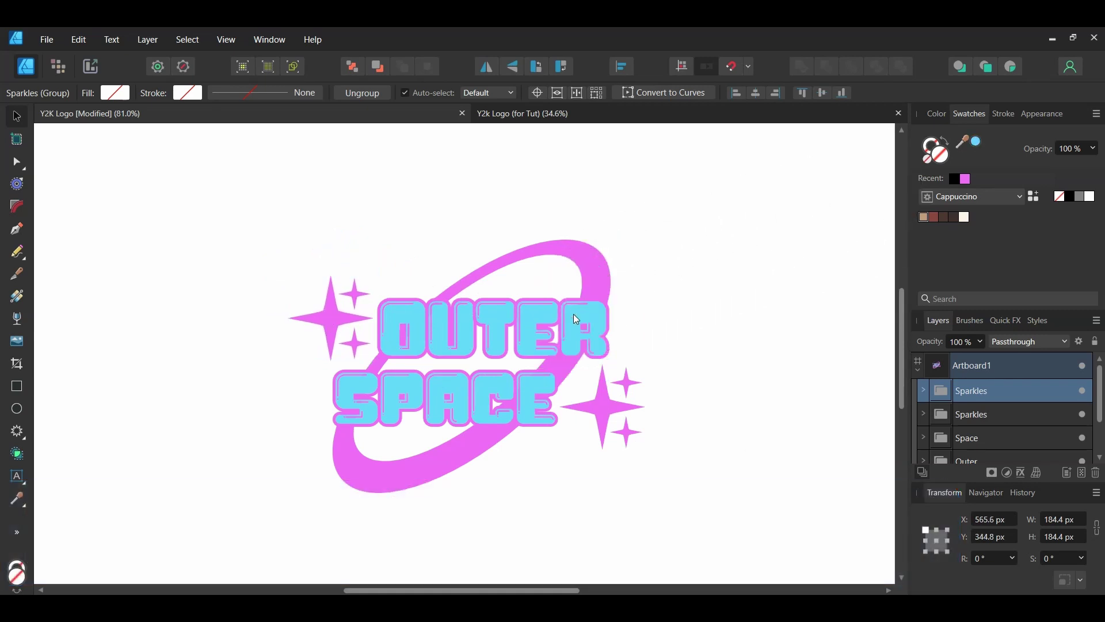
{"action": "left_click", "coordinate": [982, 147]}
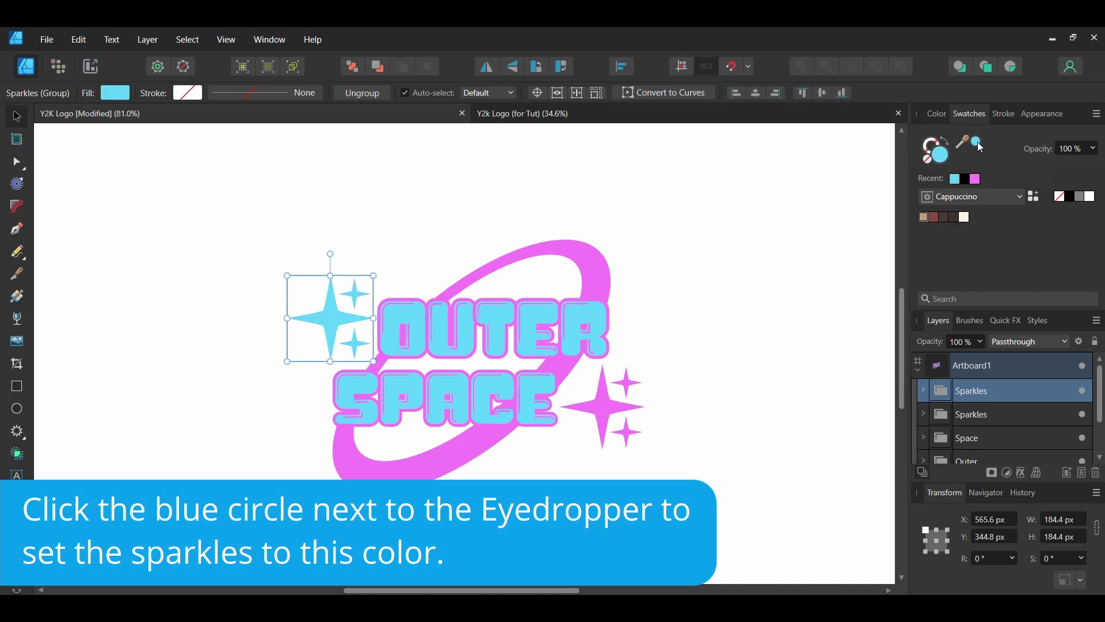
{"action": "left_click", "coordinate": [786, 357]}
{"action": "left_click", "coordinate": [322, 316]}
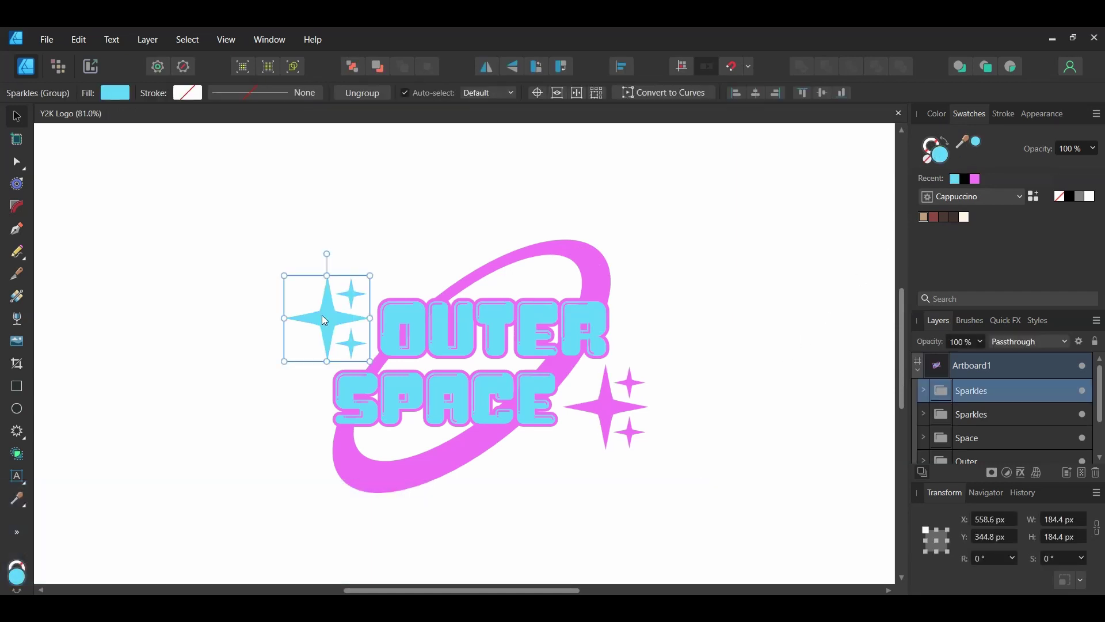
{"action": "right_click", "coordinate": [322, 315]}
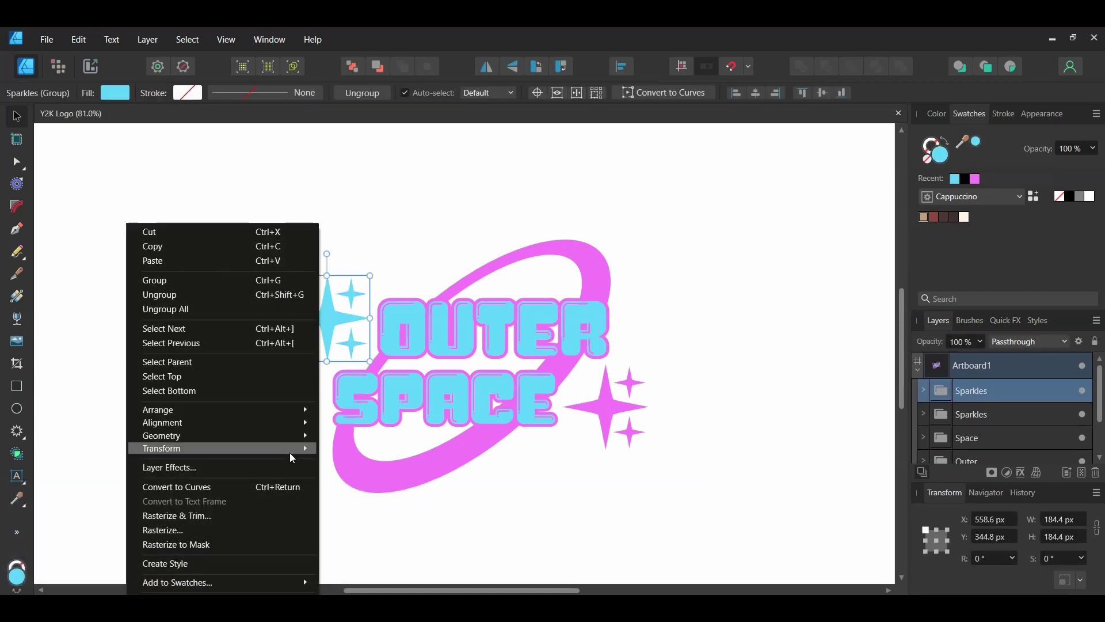
{"action": "mouse_move", "coordinate": [288, 452]}
{"action": "left_click", "coordinate": [99, 482]}
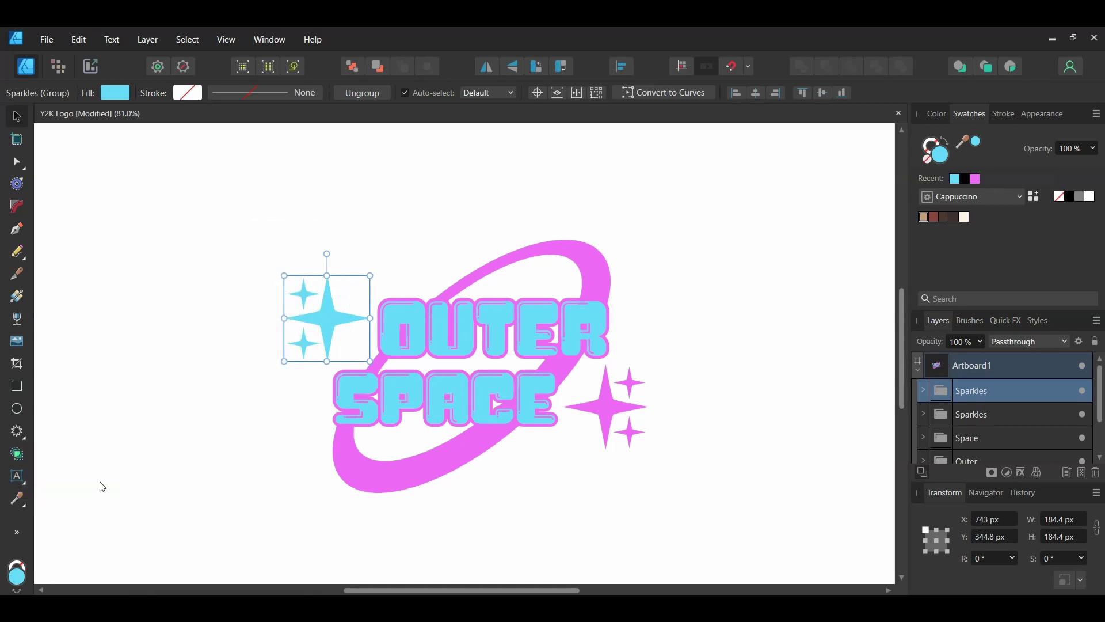
{"action": "left_click", "coordinate": [421, 532]}
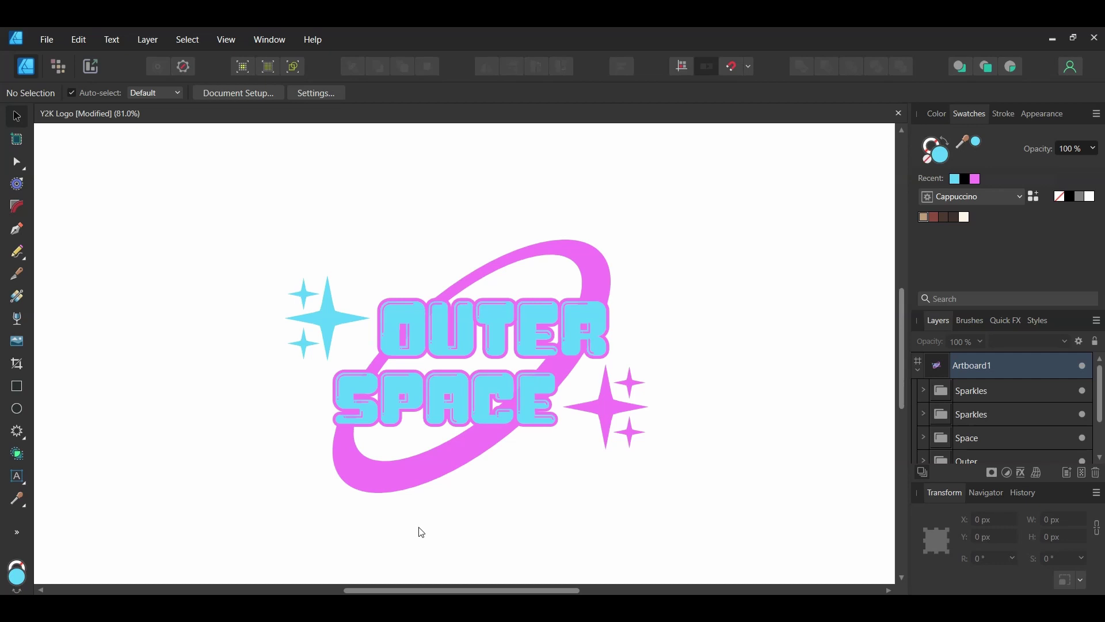
Step: Save the document and enable a 3D layer effect on the OUTER text group
{"action": "key", "text": "ctrl+s"}
{"action": "left_click", "coordinate": [598, 327]}
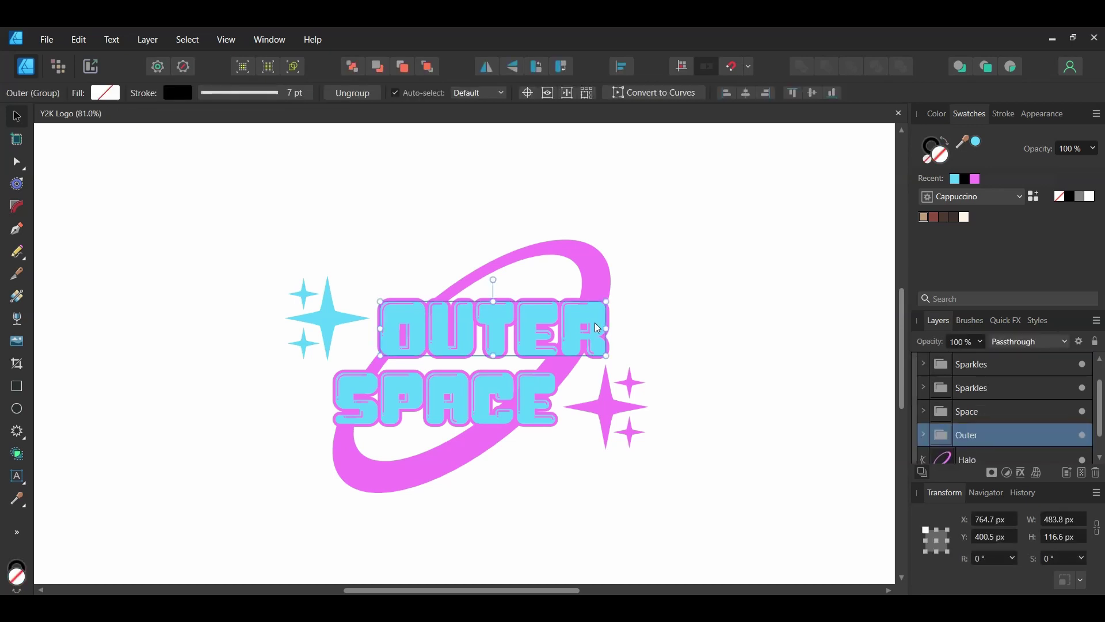
{"action": "left_click", "coordinate": [1020, 473]}
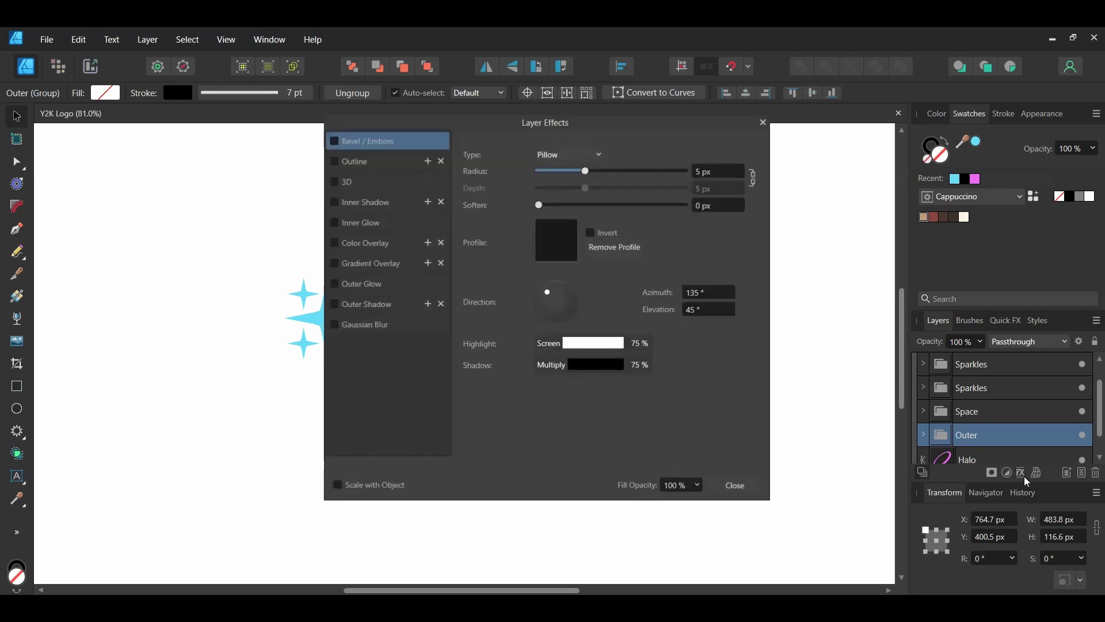
{"action": "left_click_drag", "start_coordinate": [548, 119], "coordinate": [875, 136]}
{"action": "left_click_drag", "start_coordinate": [536, 592], "coordinate": [562, 592]}
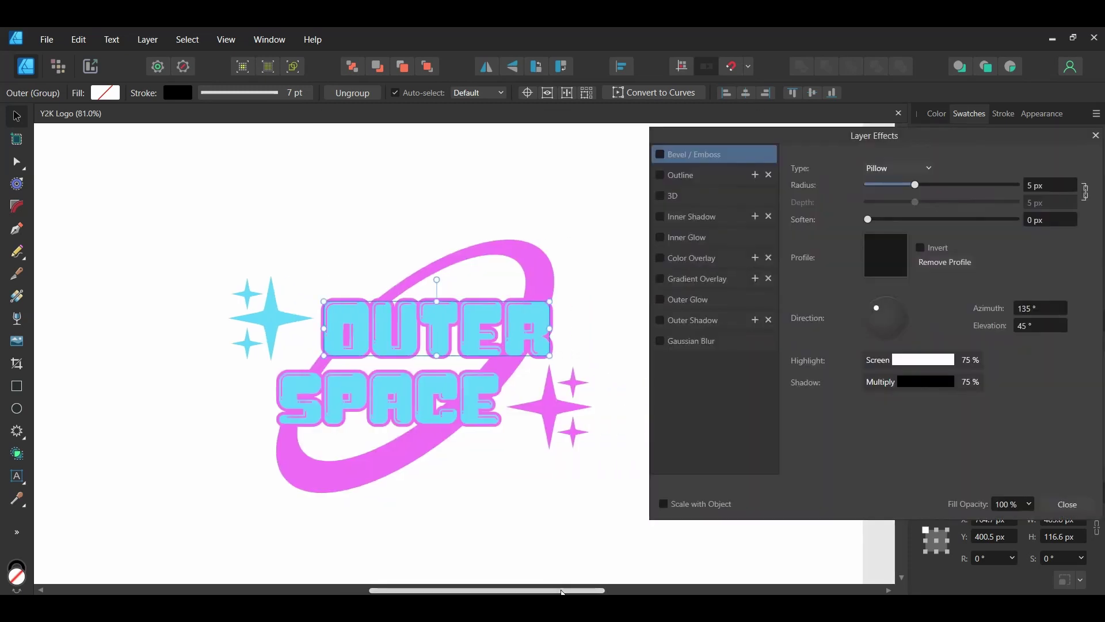
{"action": "left_click", "coordinate": [679, 195]}
{"action": "left_click", "coordinate": [661, 196]}
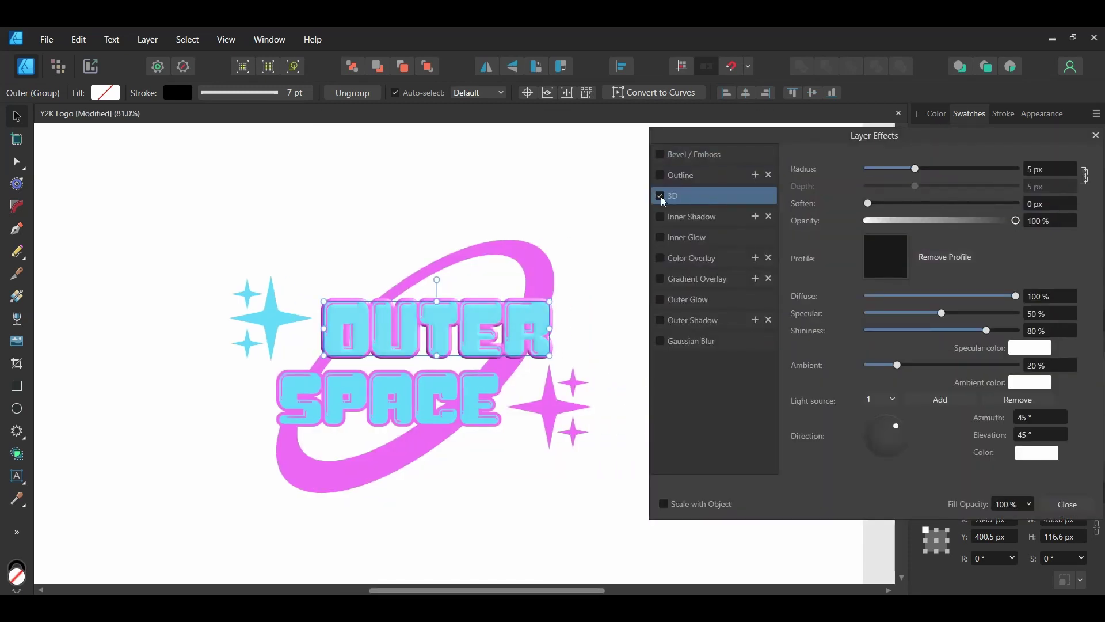
Step: Set the 3D effect to 7 px radius, 2 px soften, 75% opacity and 60% specular
{"action": "left_click", "coordinate": [1087, 176]}
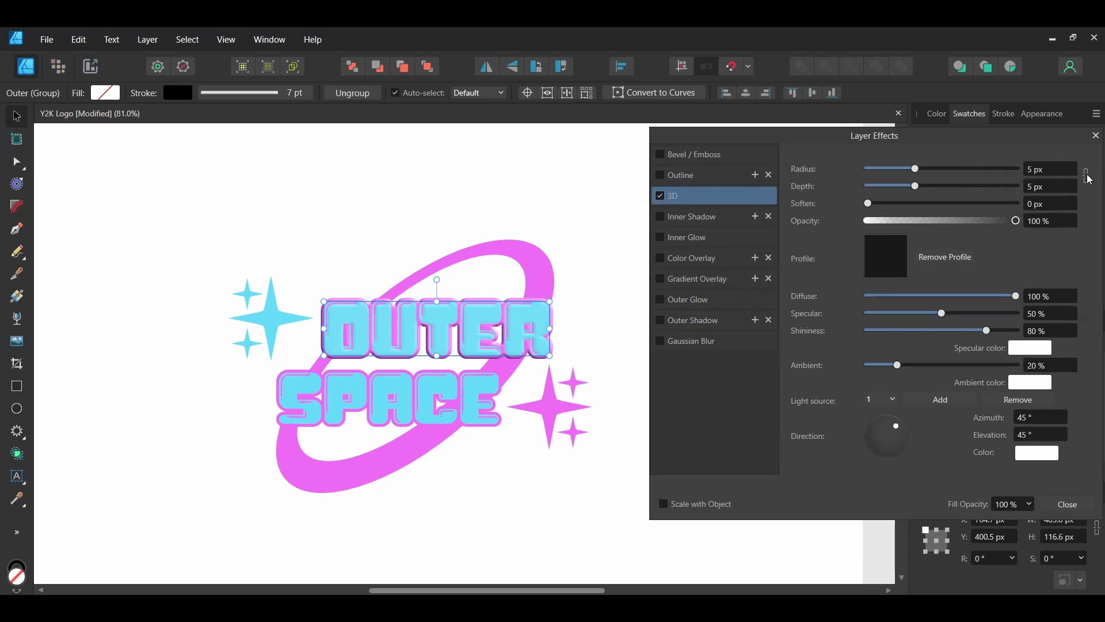
{"action": "left_click", "coordinate": [1045, 172]}
{"action": "type", "text": "7"}
{"action": "key", "text": "Return"}
{"action": "type", "text": "2"}
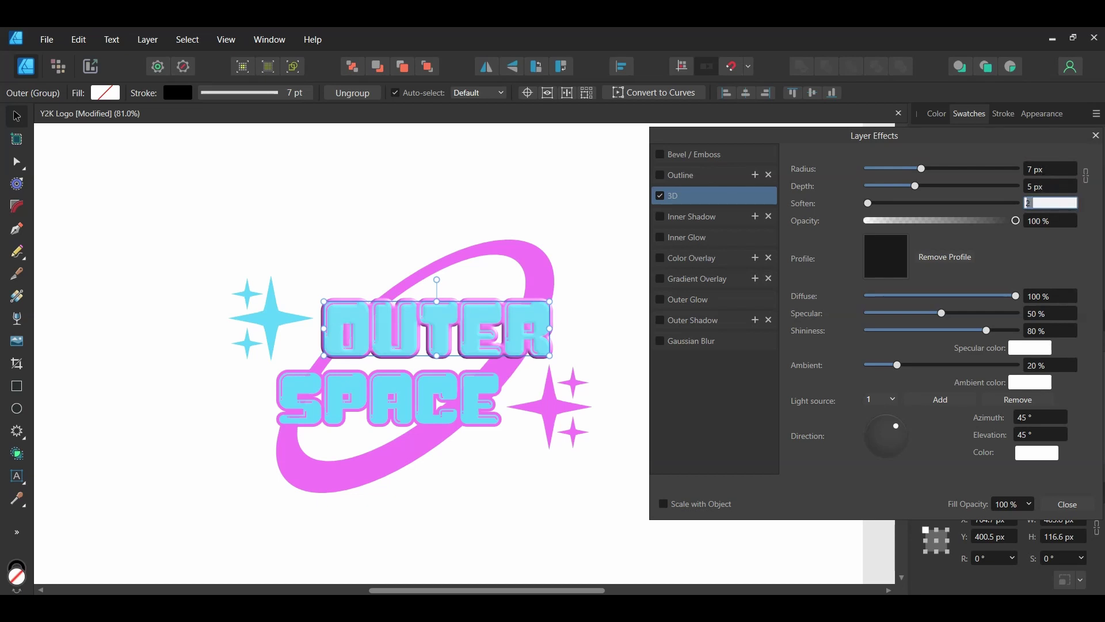
{"action": "key", "text": "Return"}
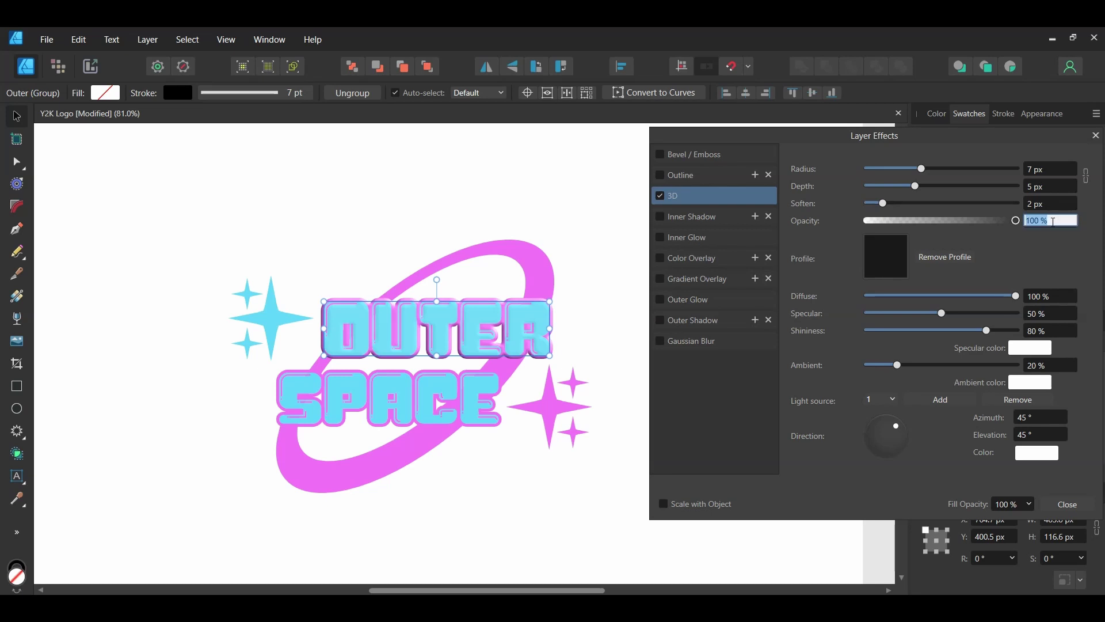
{"action": "type", "text": "75"}
{"action": "key", "text": "Return"}
{"action": "type", "text": "60"}
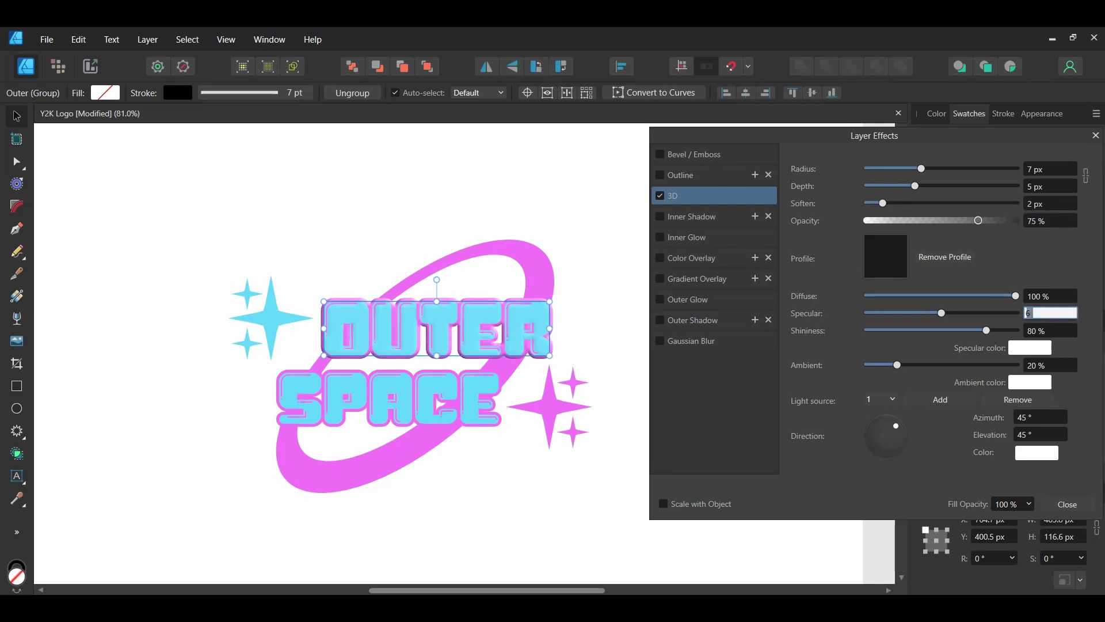
{"action": "key", "text": "Return"}
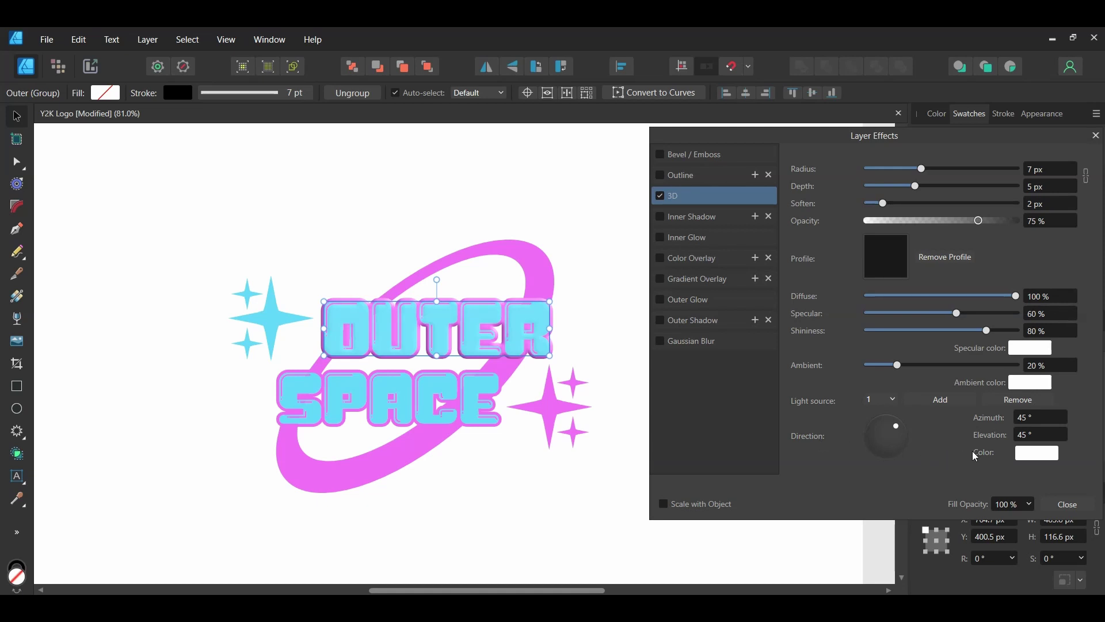
Step: Set the 3D light colour to pale cyan C2FFF8 and close the effect settings
{"action": "left_click", "coordinate": [1037, 453]}
{"action": "left_click", "coordinate": [987, 478]}
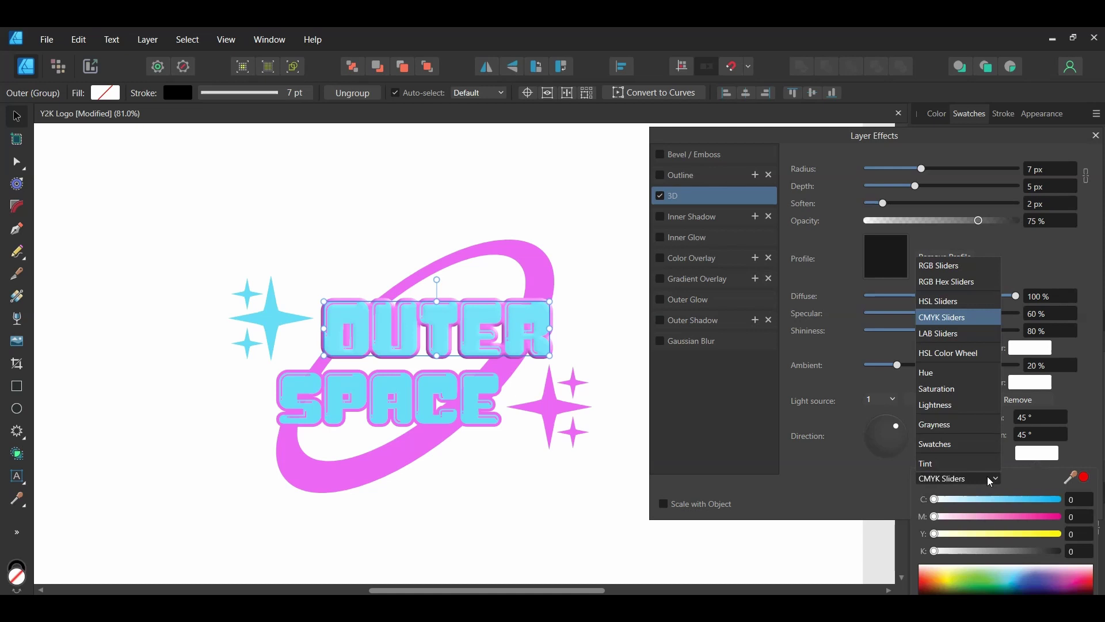
{"action": "left_click", "coordinate": [953, 282]}
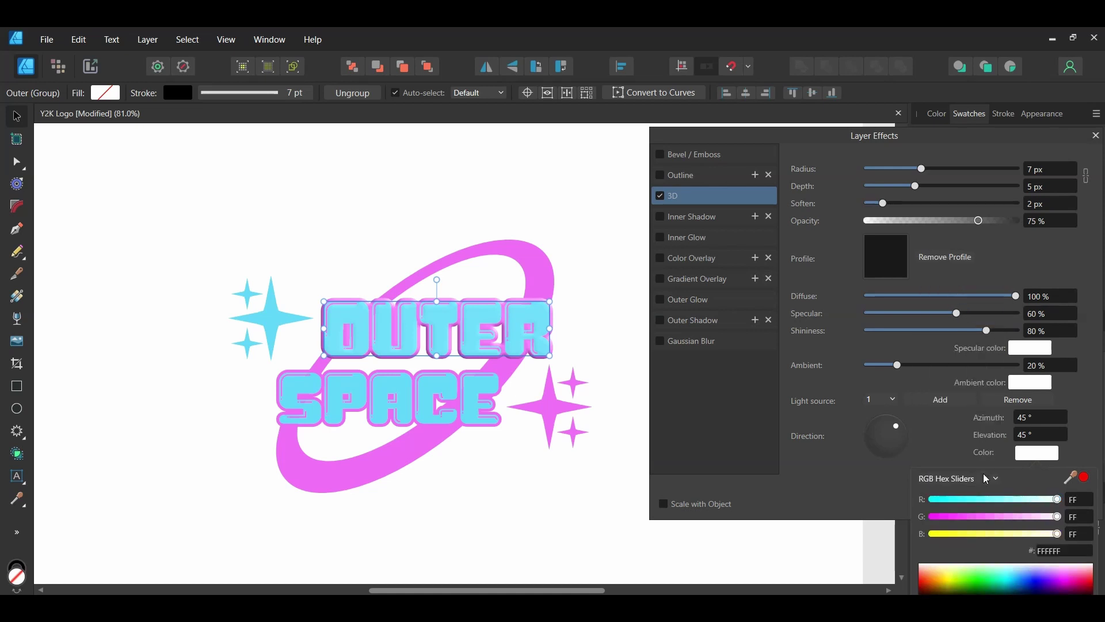
{"action": "left_click", "coordinate": [1043, 550]}
{"action": "type", "text": "c2"}
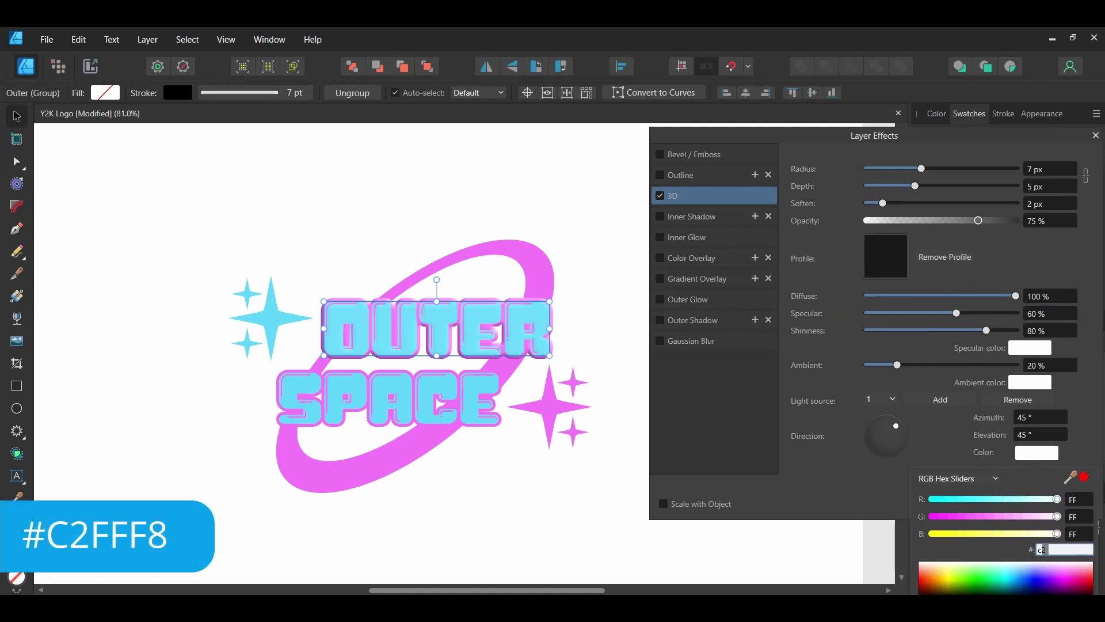
{"action": "type", "text": "fff8"}
{"action": "key", "text": "Return"}
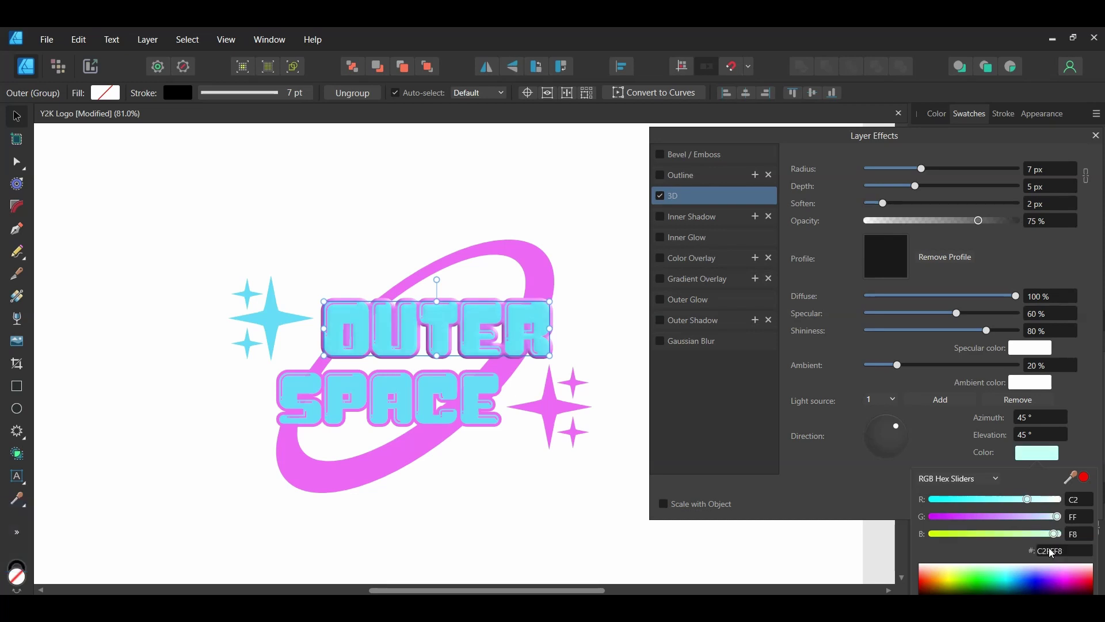
{"action": "left_click", "coordinate": [664, 501]}
{"action": "left_click", "coordinate": [1067, 505]}
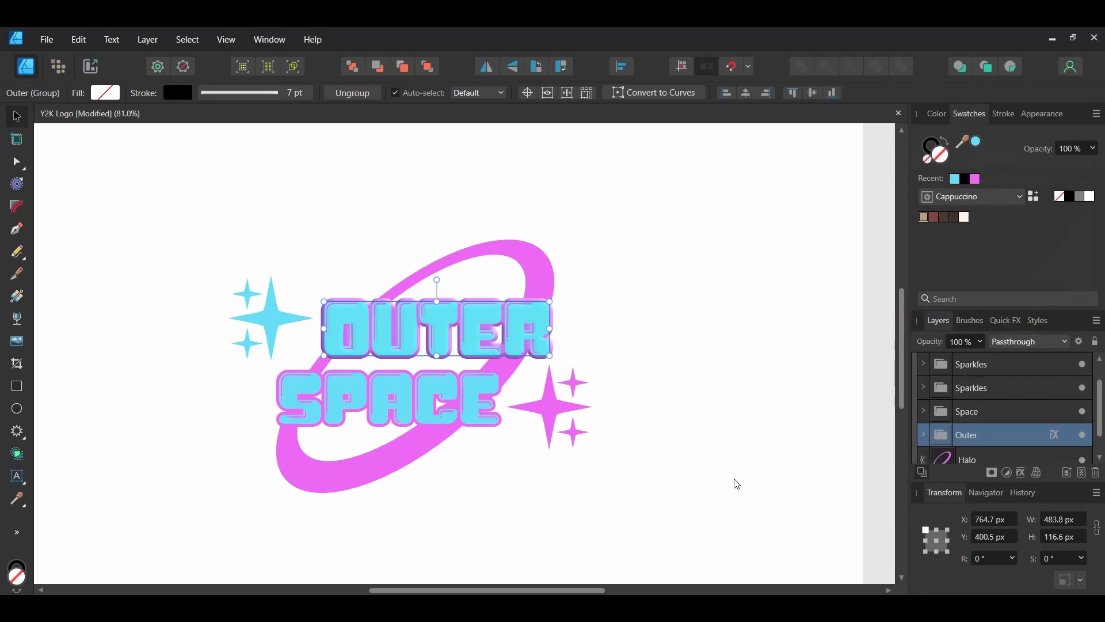
Step: Ungroup SPACE and paste OUTER's 3D effect onto all five SPACE letters
{"action": "left_click", "coordinate": [458, 408]}
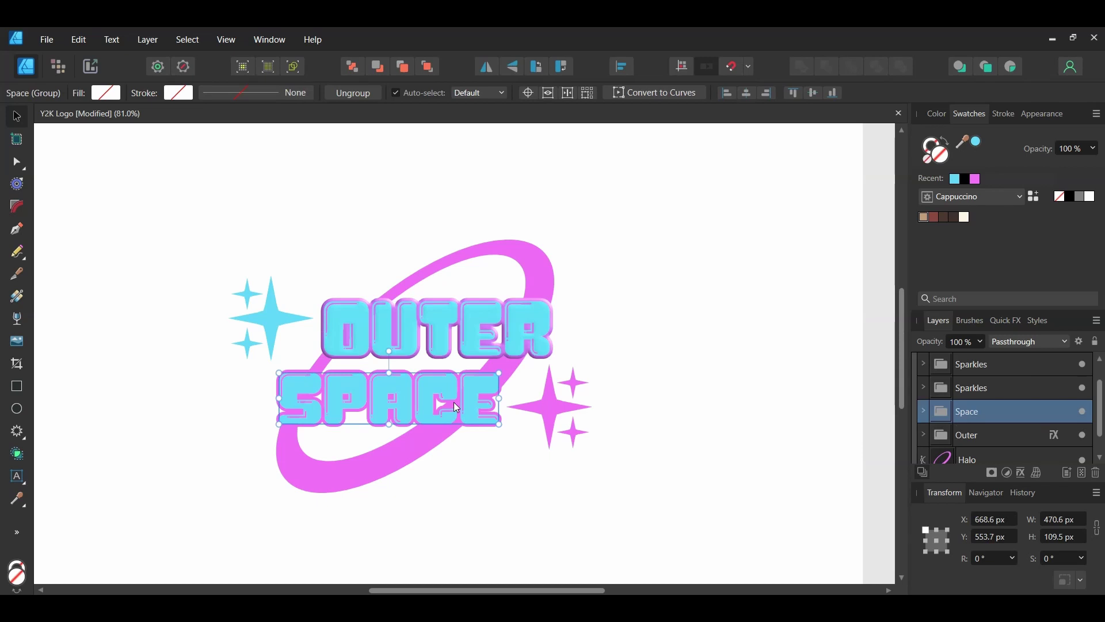
{"action": "key", "text": "ctrl+shift+g"}
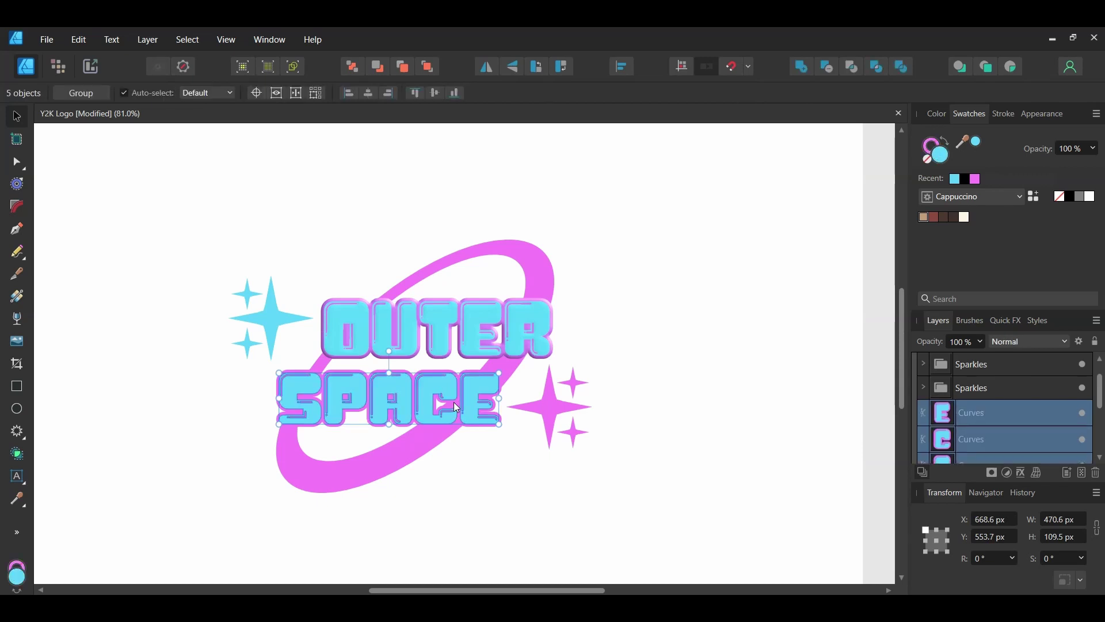
{"action": "left_click", "coordinate": [510, 332]}
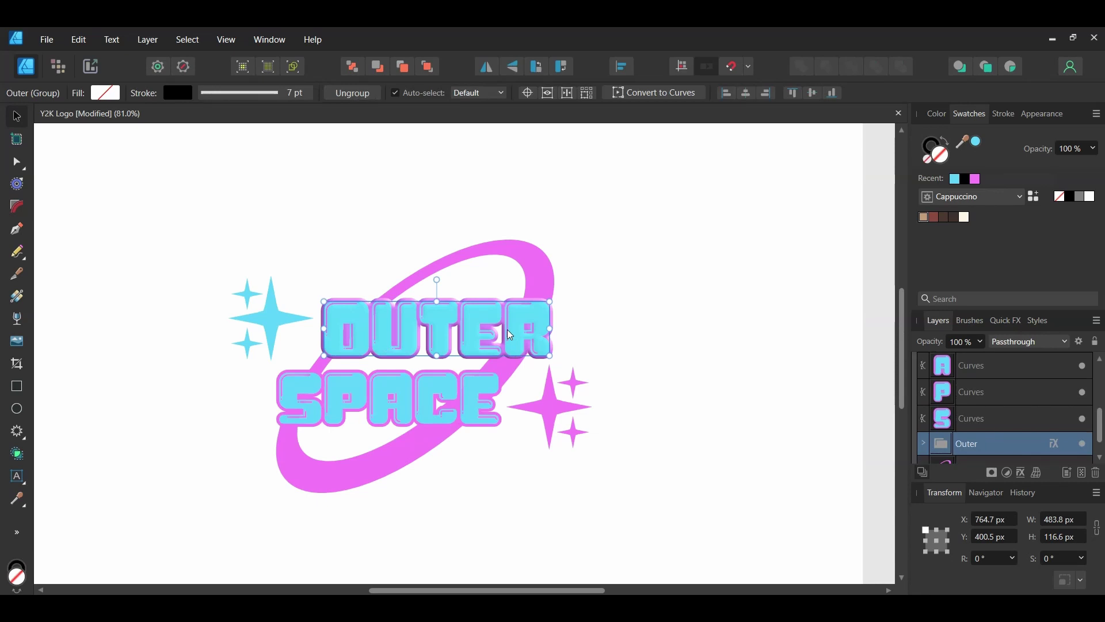
{"action": "left_click_drag", "start_coordinate": [509, 491], "coordinate": [263, 362]}
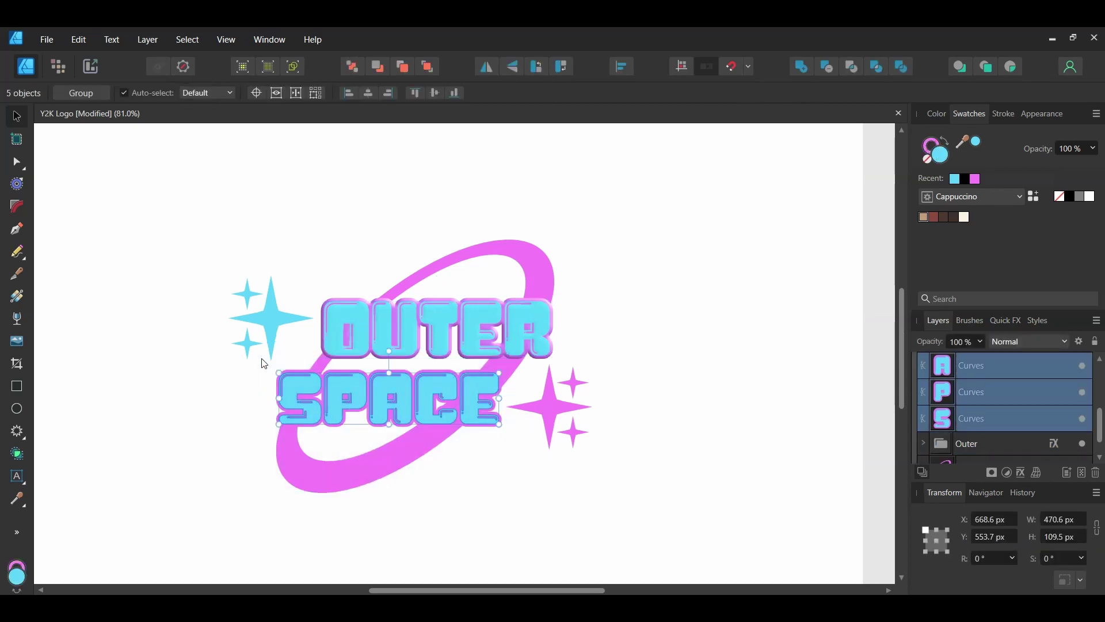
{"action": "left_click", "coordinate": [77, 41]}
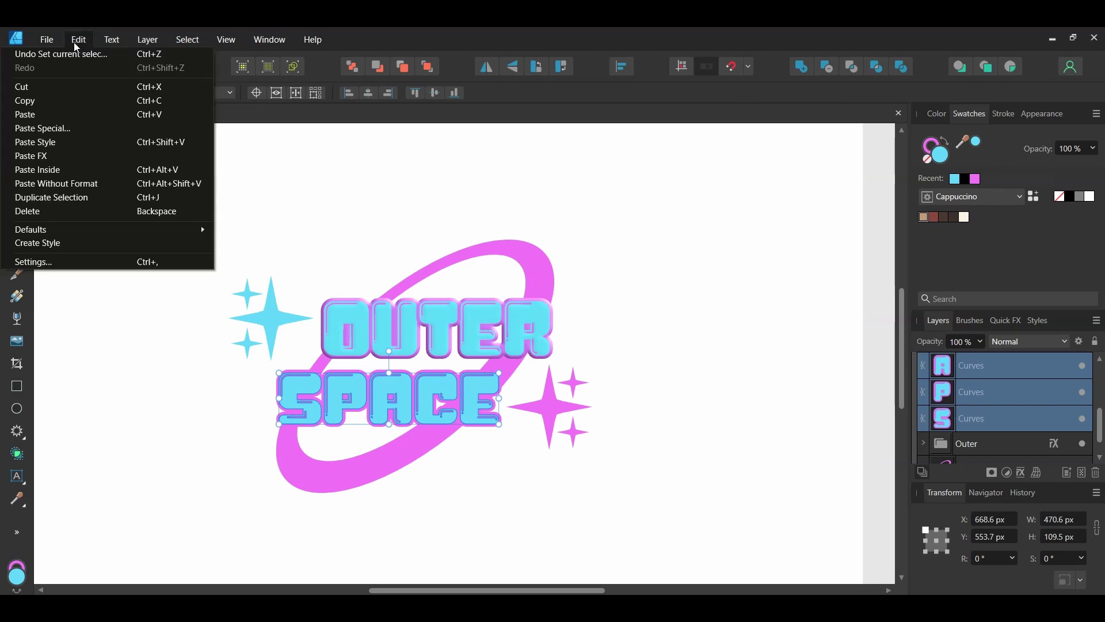
{"action": "left_click", "coordinate": [85, 155]}
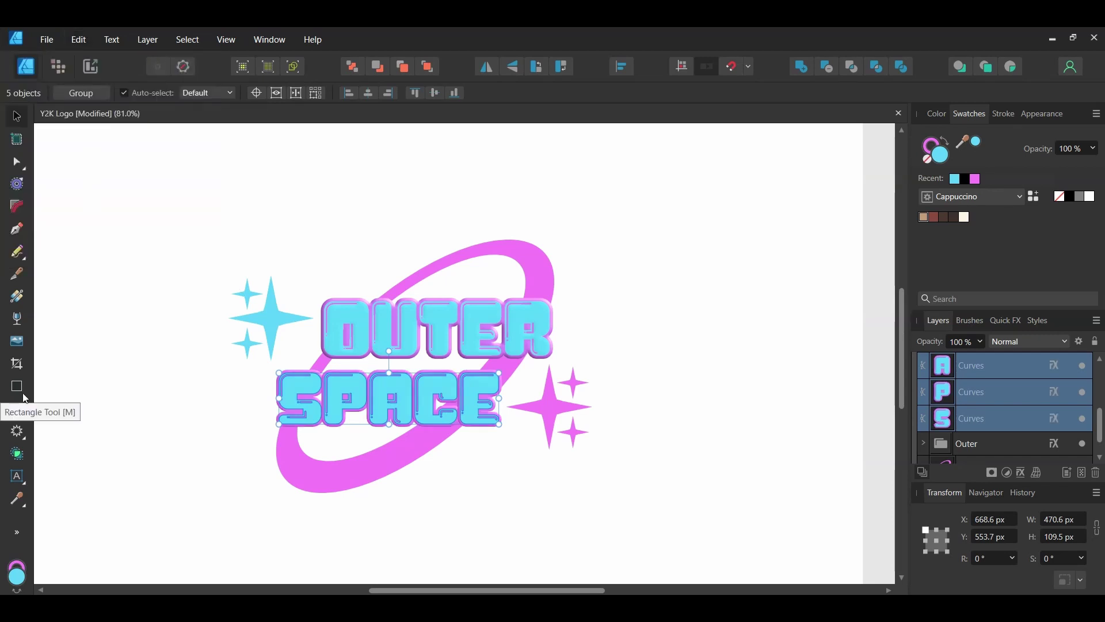
Step: Regroup the SPACE letters and name the group 'Space'
{"action": "key", "text": "ctrl+g"}
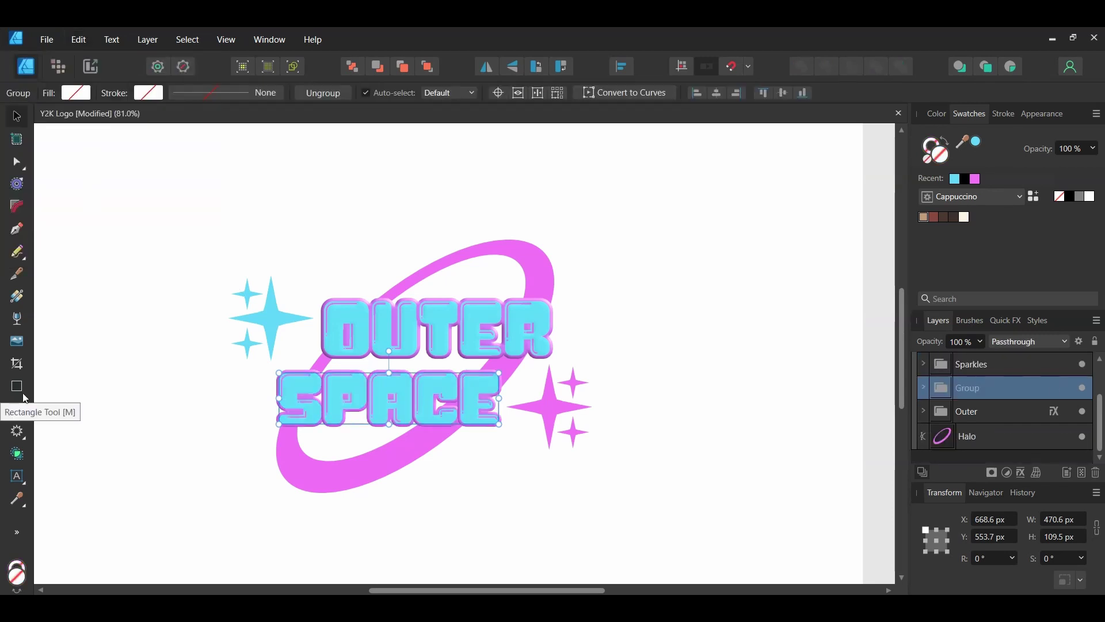
{"action": "double_click", "coordinate": [977, 389]}
{"action": "type", "text": "Space"}
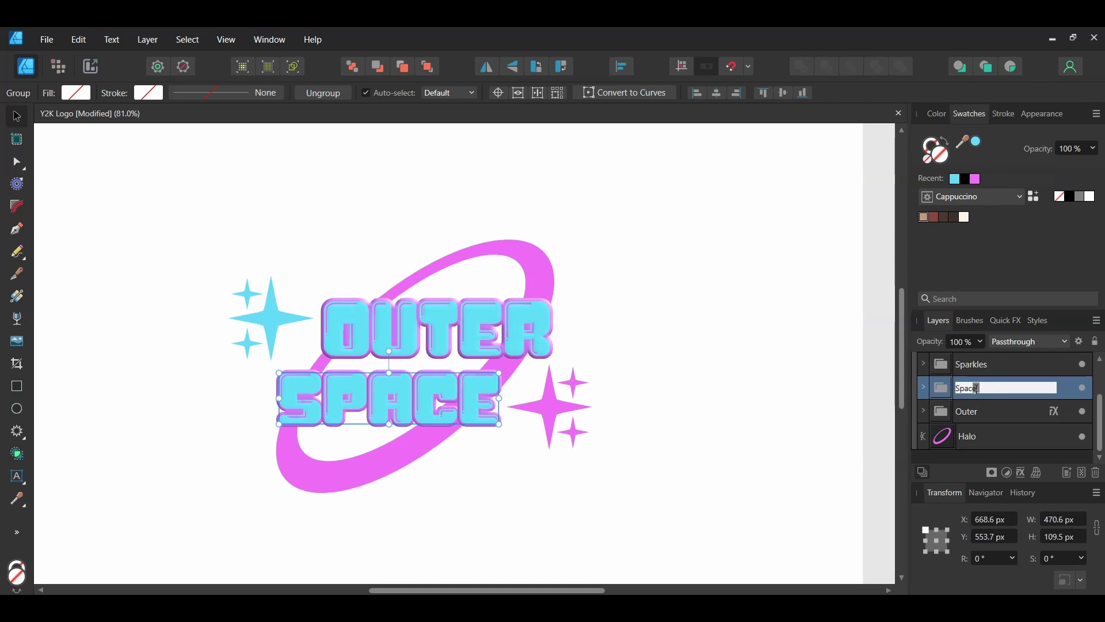
{"action": "key", "text": "Return"}
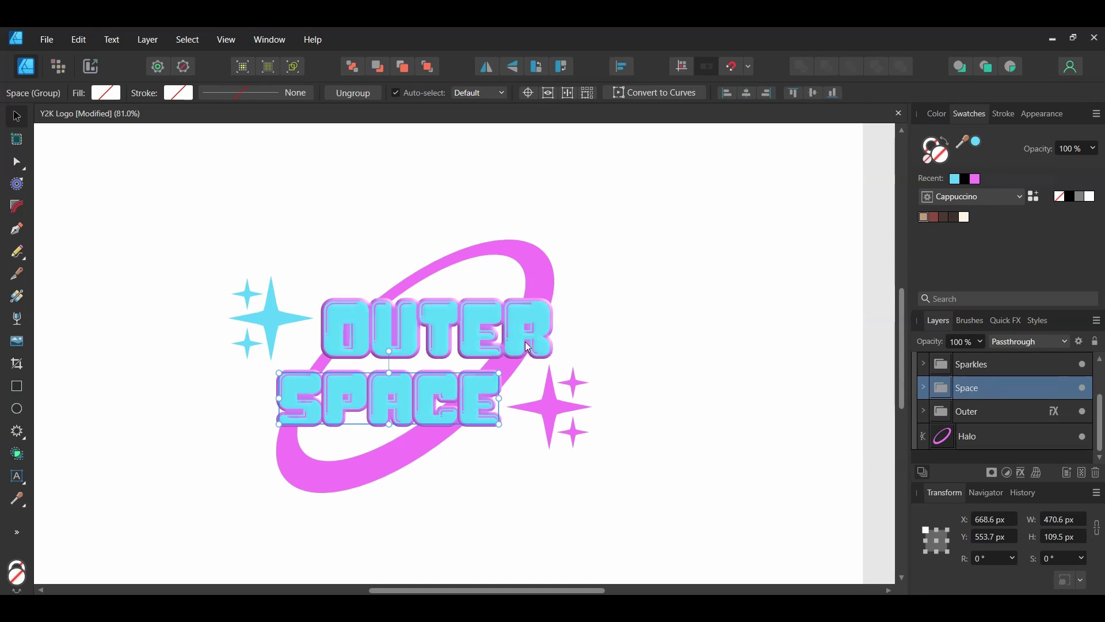
Step: Turn on a 3D effect for the pink halo ring with an 8 px radius that scales with the object
{"action": "left_click", "coordinate": [544, 277]}
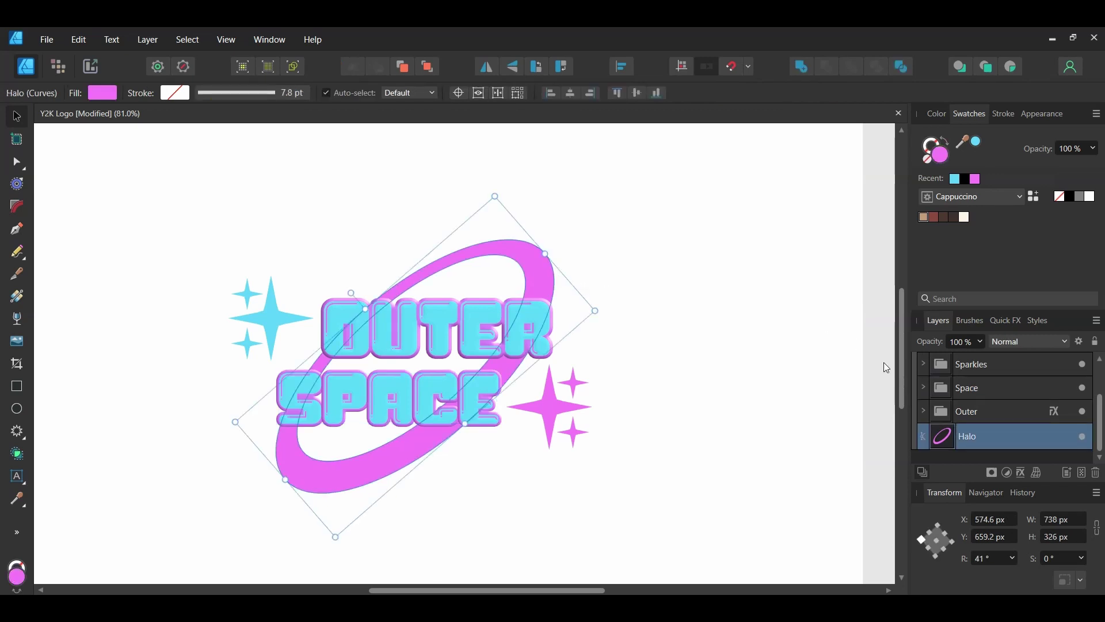
{"action": "left_click", "coordinate": [1023, 474]}
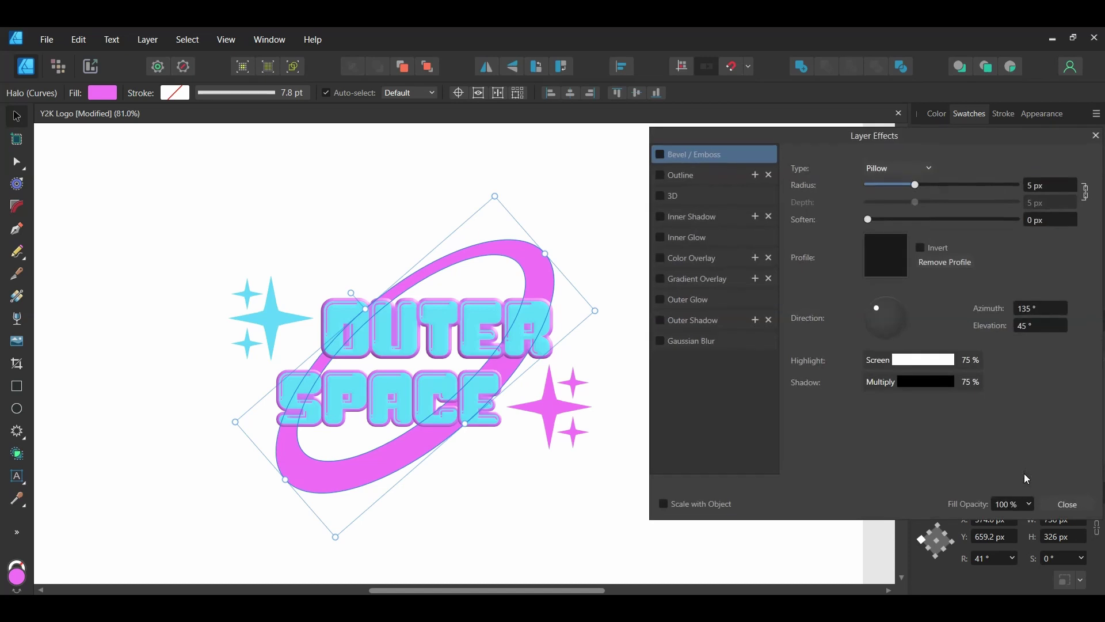
{"action": "left_click", "coordinate": [677, 196]}
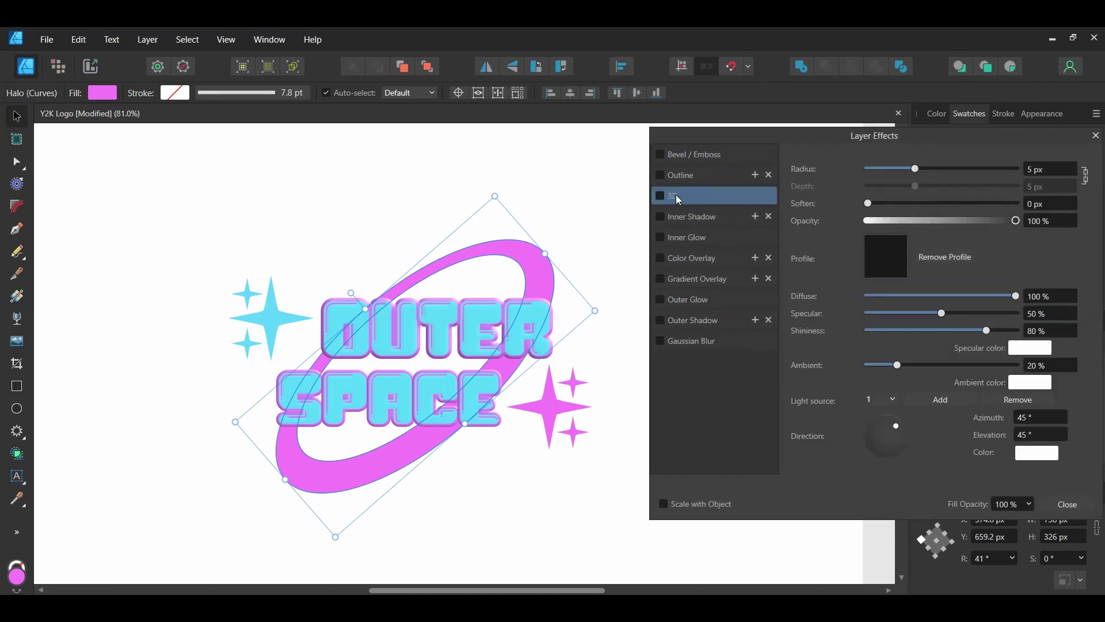
{"action": "left_click", "coordinate": [660, 197]}
{"action": "left_click", "coordinate": [1045, 168]}
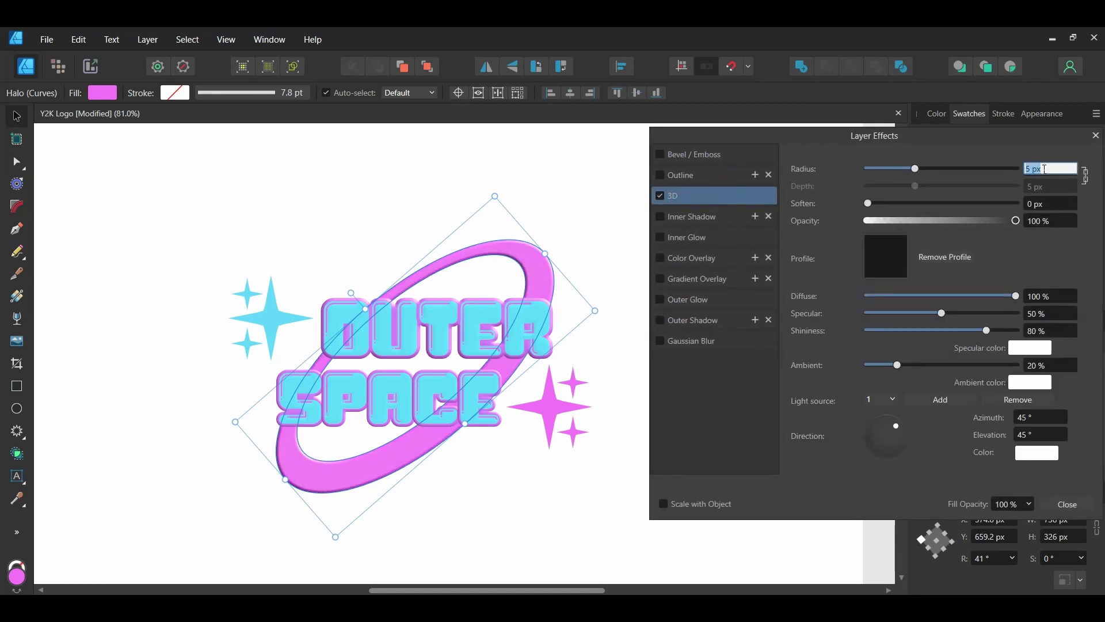
{"action": "type", "text": "8"}
{"action": "key", "text": "Return"}
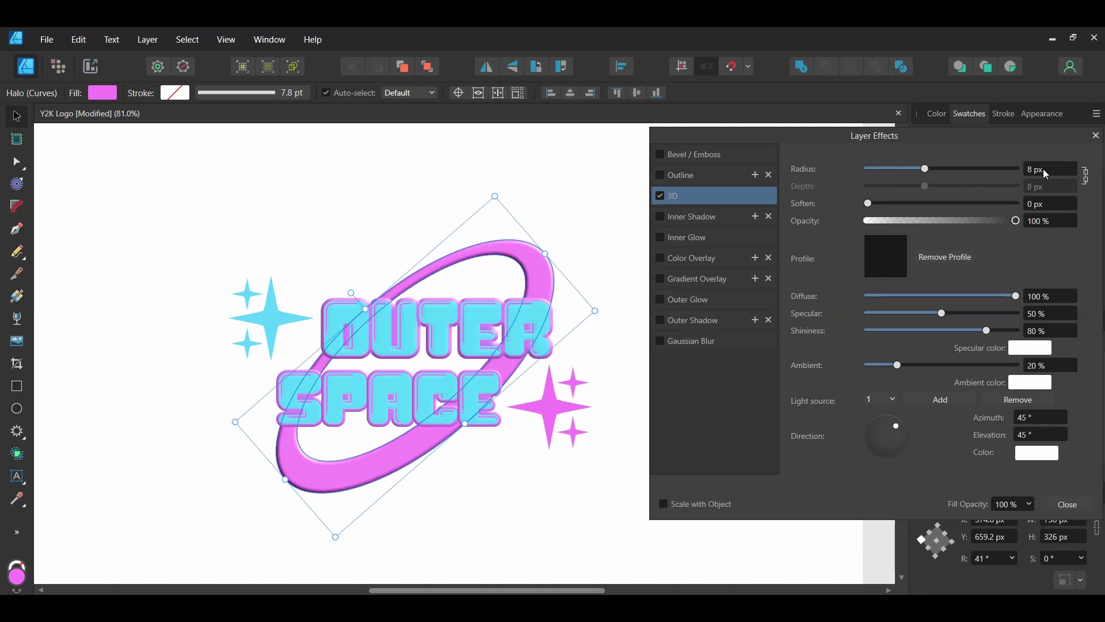
{"action": "left_click", "coordinate": [663, 504]}
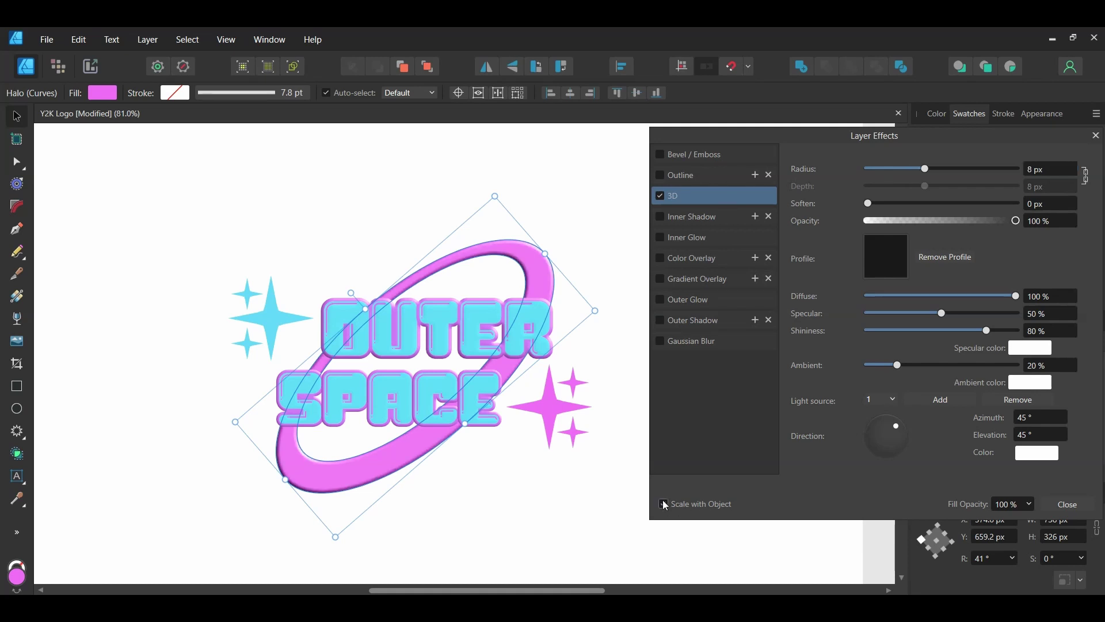
{"action": "left_click", "coordinate": [1068, 504]}
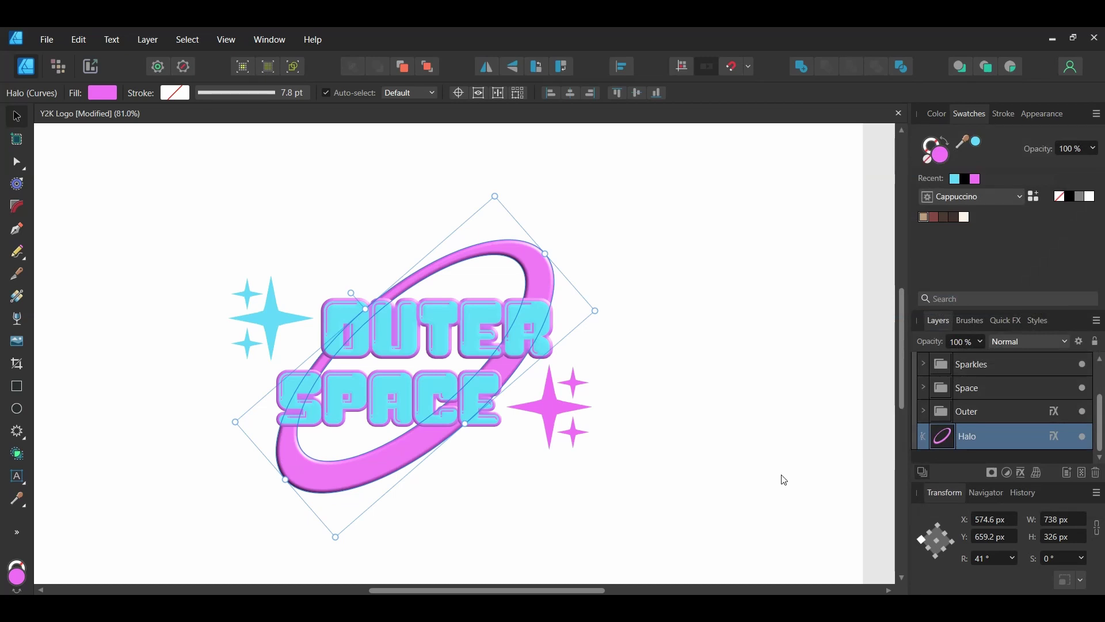
Step: Paste the copied 3D effect onto both the pink and cyan sparkle clusters
{"action": "left_click", "coordinate": [548, 412]}
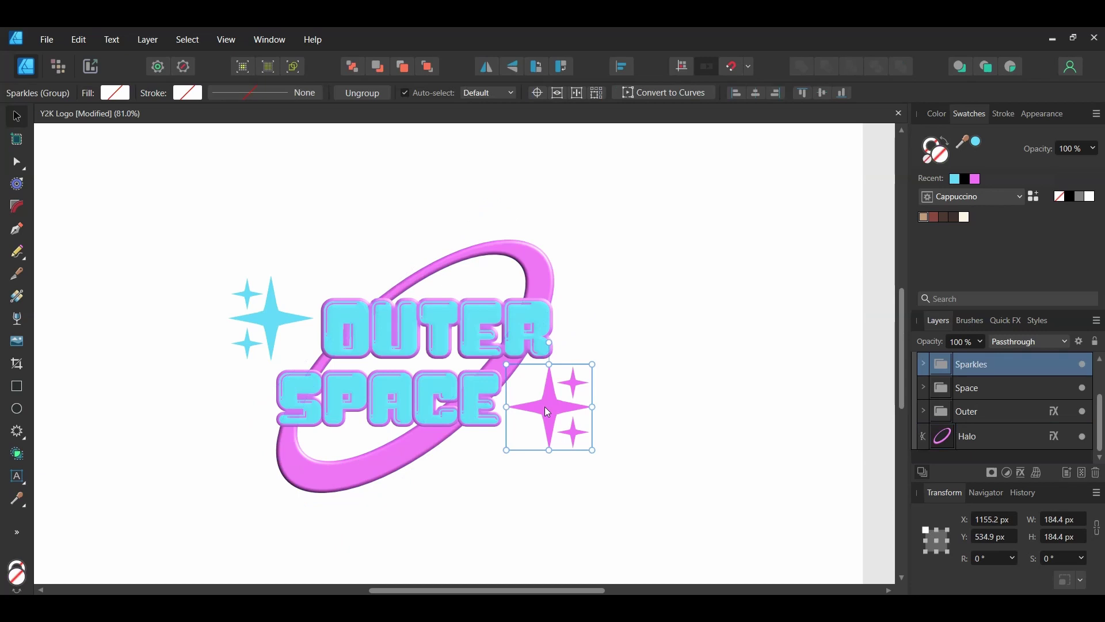
{"action": "left_click", "coordinate": [79, 41]}
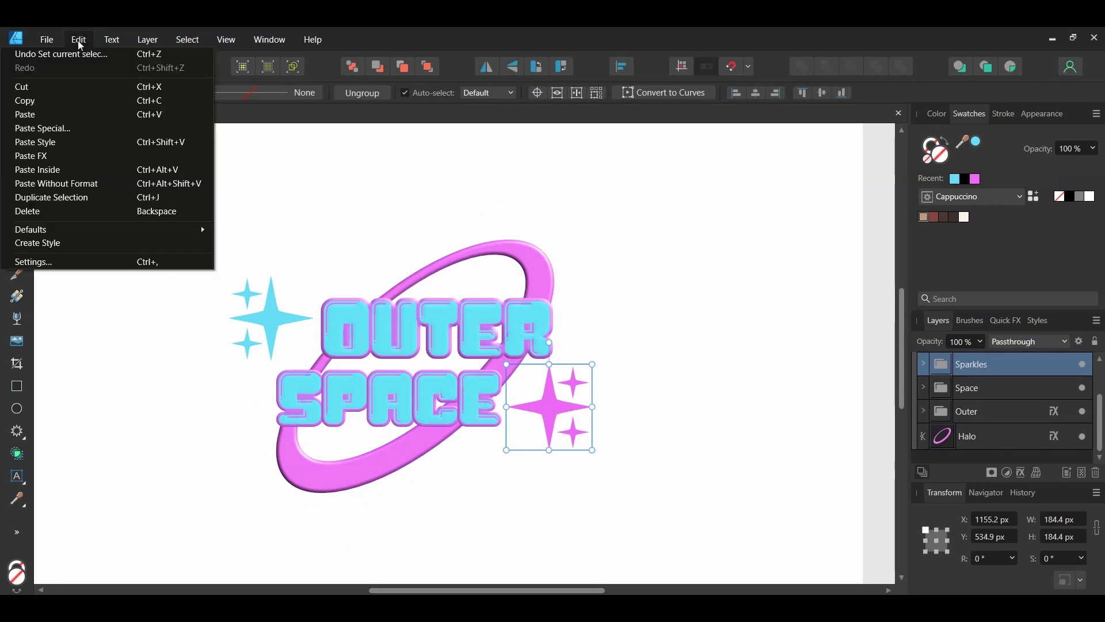
{"action": "left_click", "coordinate": [82, 157]}
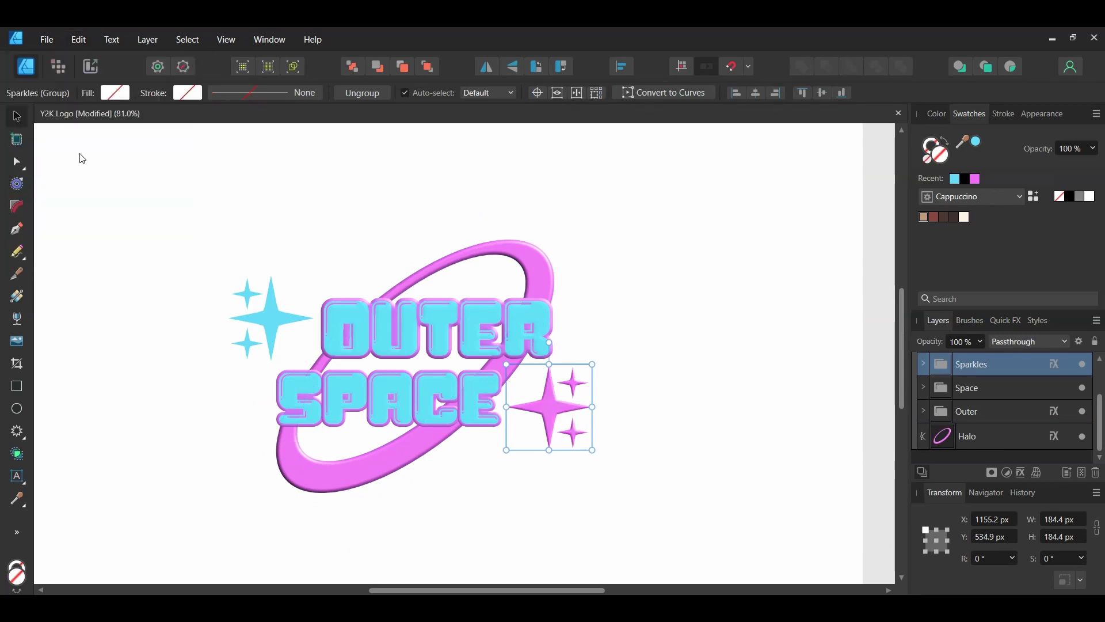
{"action": "left_click", "coordinate": [275, 321]}
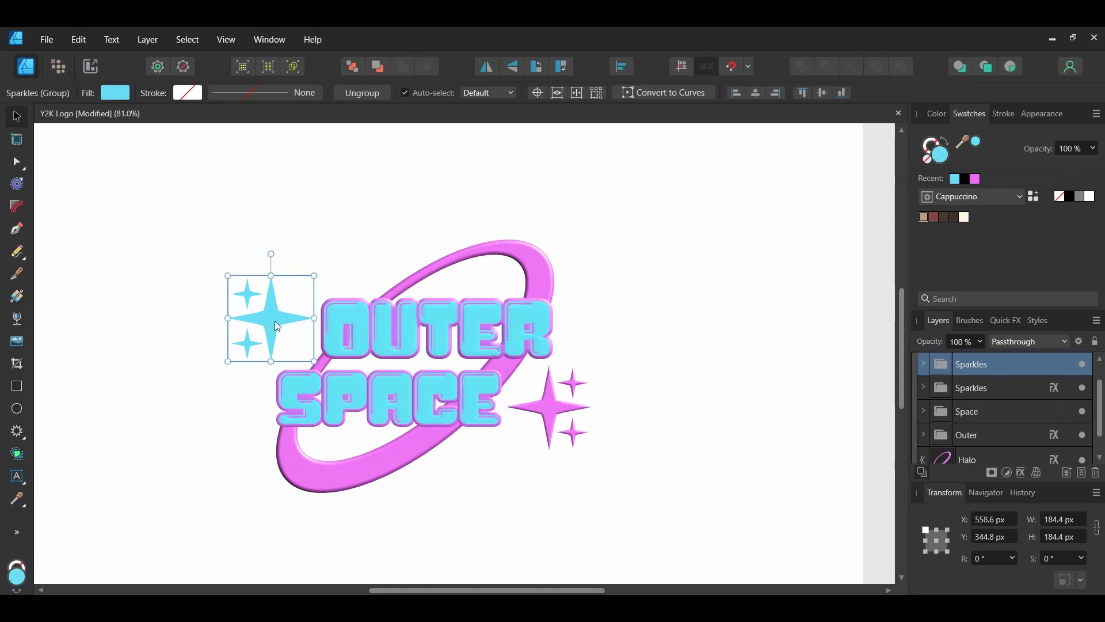
{"action": "left_click", "coordinate": [79, 39]}
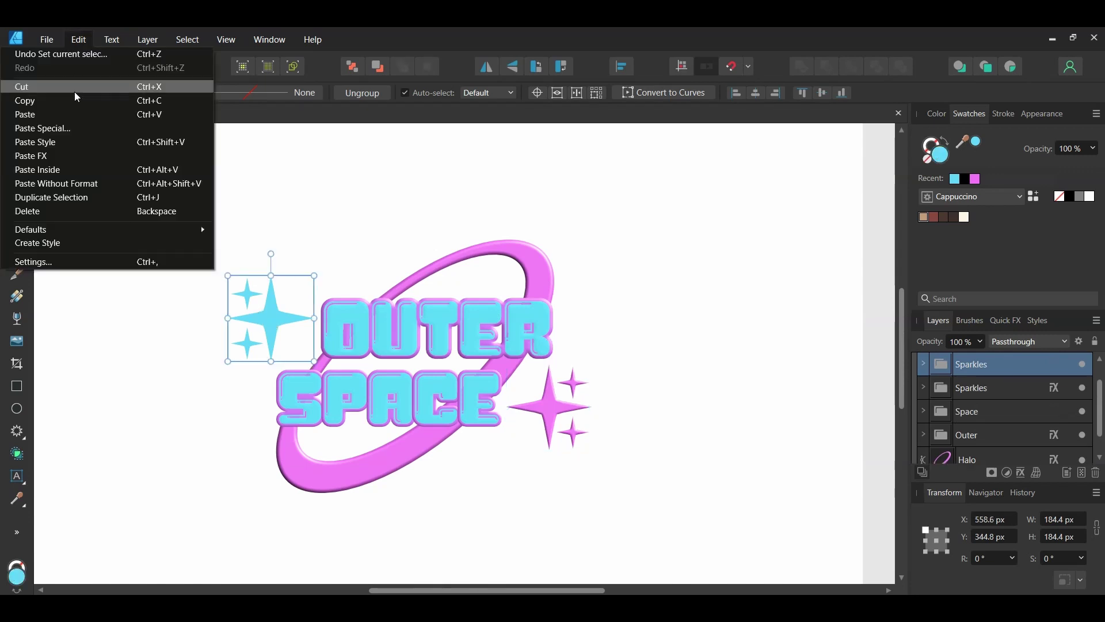
{"action": "left_click", "coordinate": [80, 157]}
Step: Select all five logo elements and combine them into one group
{"action": "left_click", "coordinate": [103, 408]}
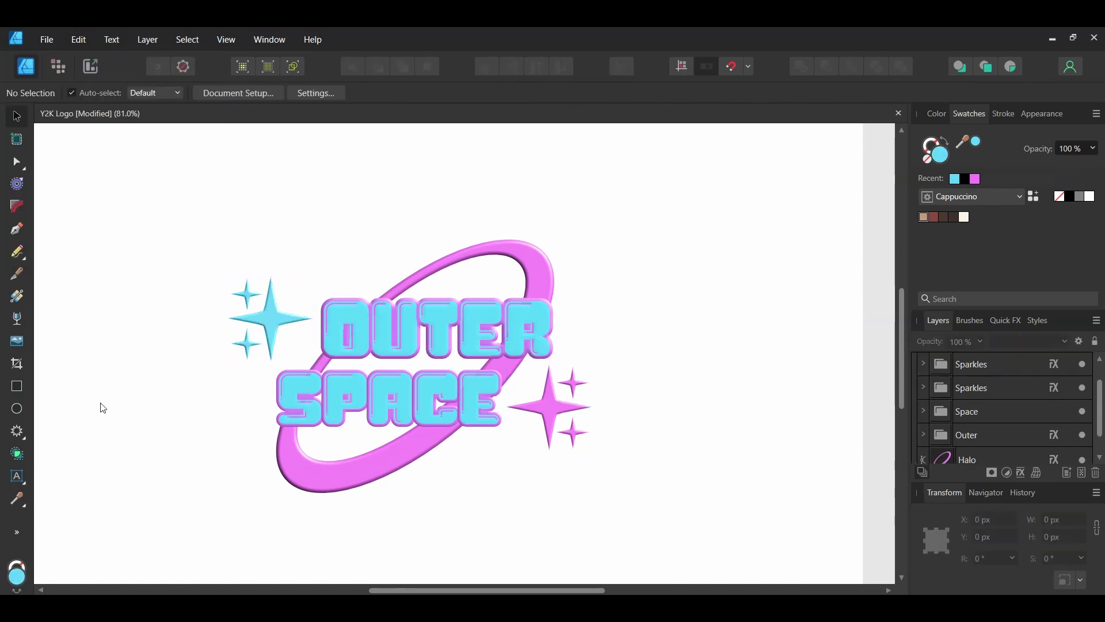
{"action": "left_click_drag", "start_coordinate": [127, 176], "coordinate": [667, 522]}
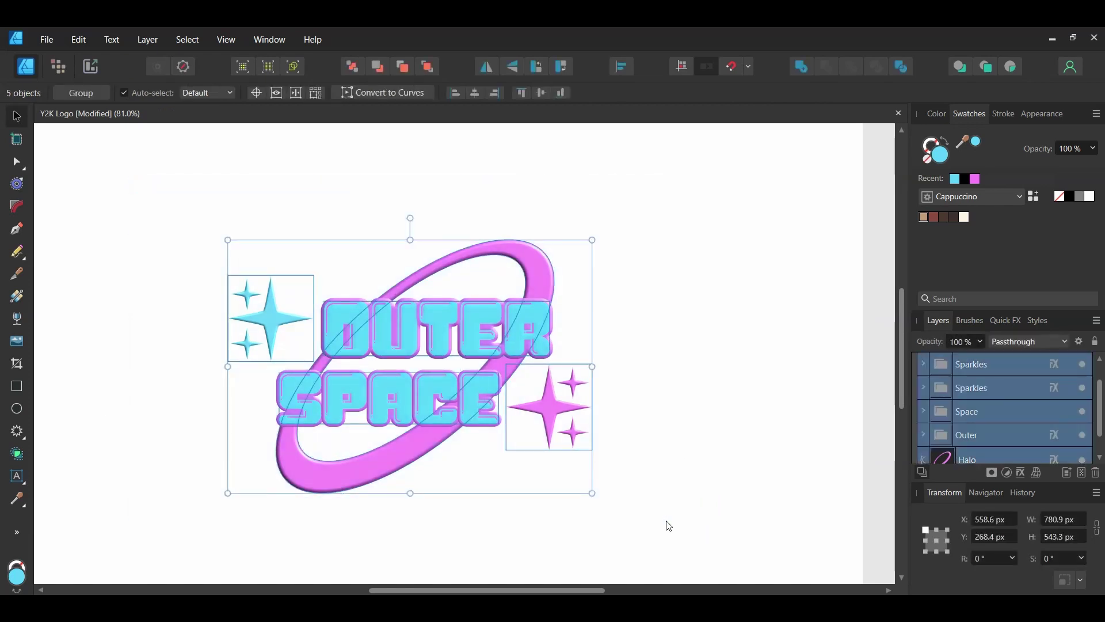
{"action": "key", "text": "ctrl+g"}
{"action": "left_click", "coordinate": [696, 520]}
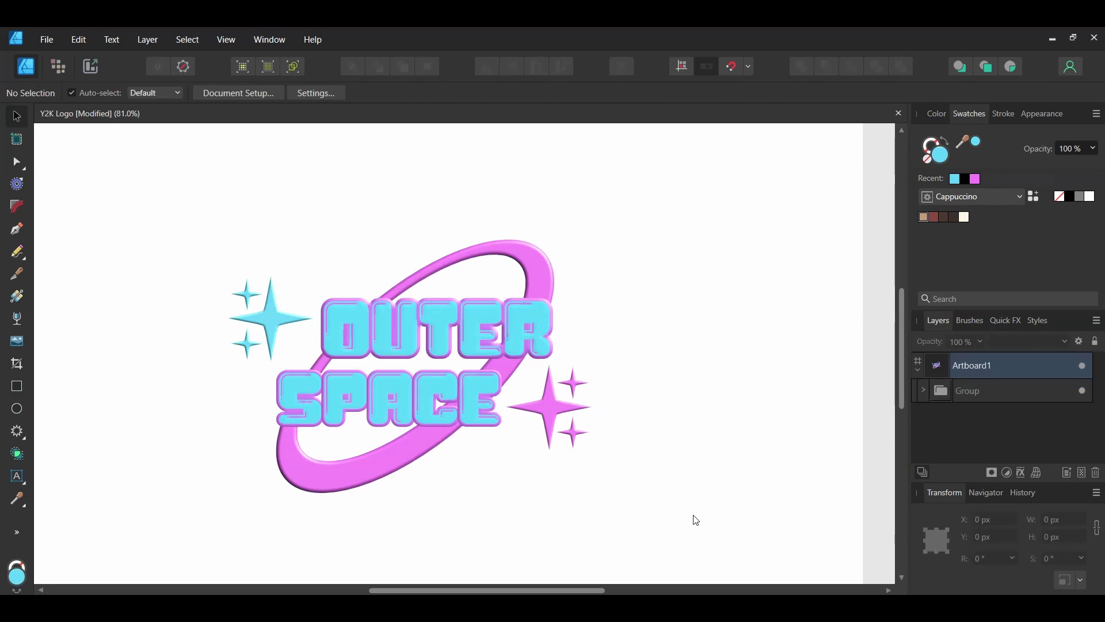
Step: Draw a new 1873.1 × 1080 px artboard, Artboard2, to the right of Artboard1
{"action": "key", "text": "ctrl+0"}
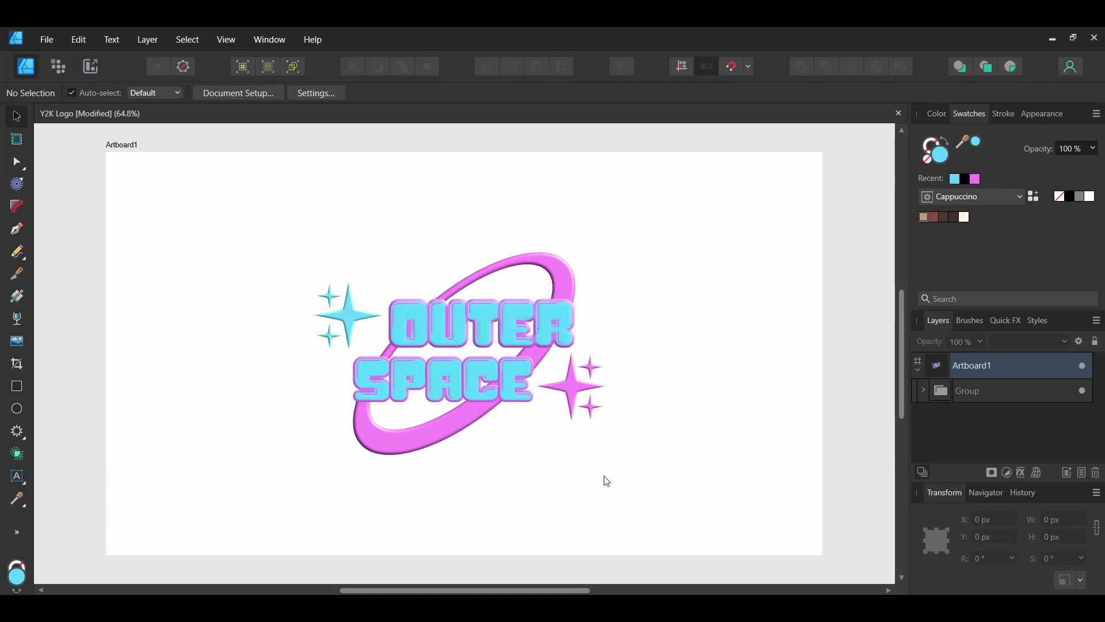
{"action": "left_click", "coordinate": [18, 139]}
{"action": "scroll", "coordinate": [464, 353], "scroll_direction": "right", "scroll_amount": 10}
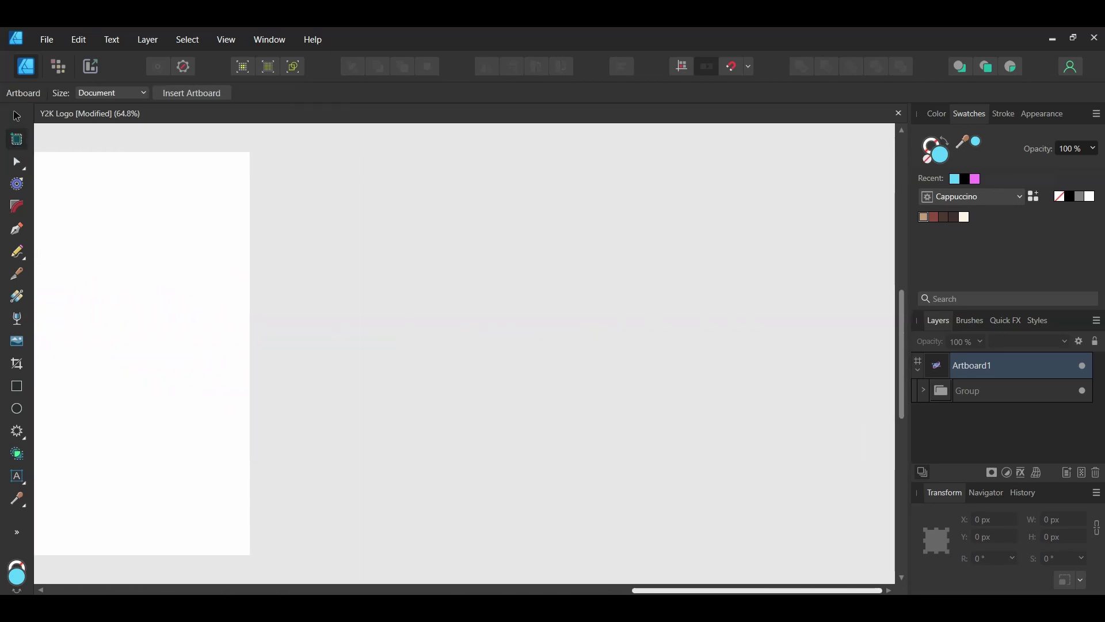
{"action": "scroll", "coordinate": [469, 326], "scroll_direction": "down", "scroll_amount": 2}
{"action": "left_click_drag", "start_coordinate": [401, 270], "coordinate": [846, 524]}
{"action": "scroll", "coordinate": [847, 525], "scroll_direction": "up", "scroll_amount": 2}
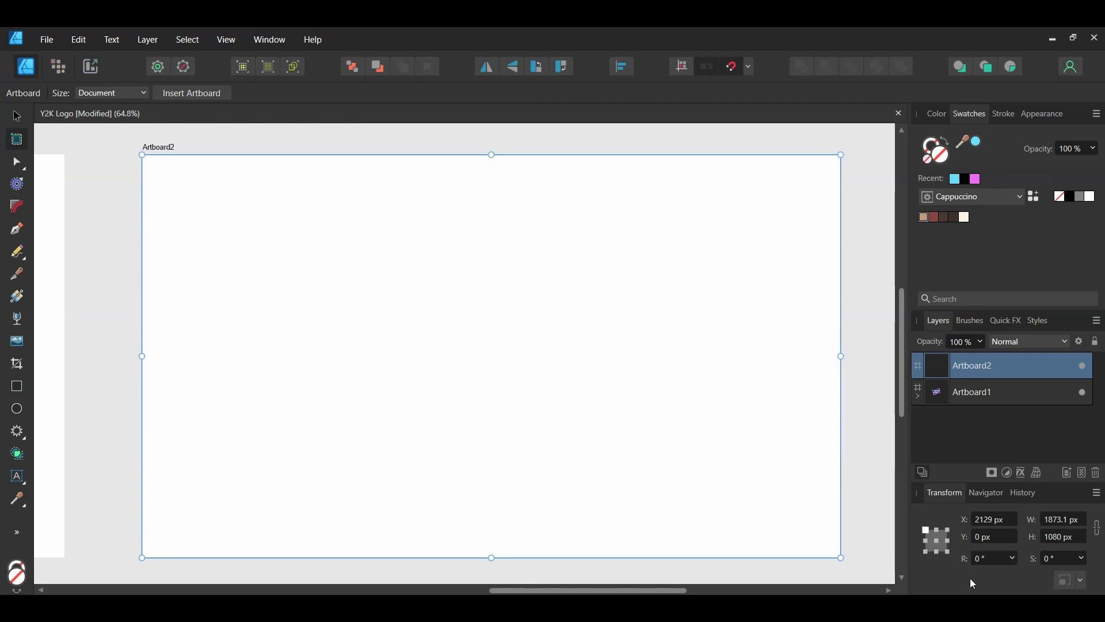
Step: Draw a circle in the middle of Artboard2 with a green 66F579 outline and no fill
{"action": "key", "text": "m"}
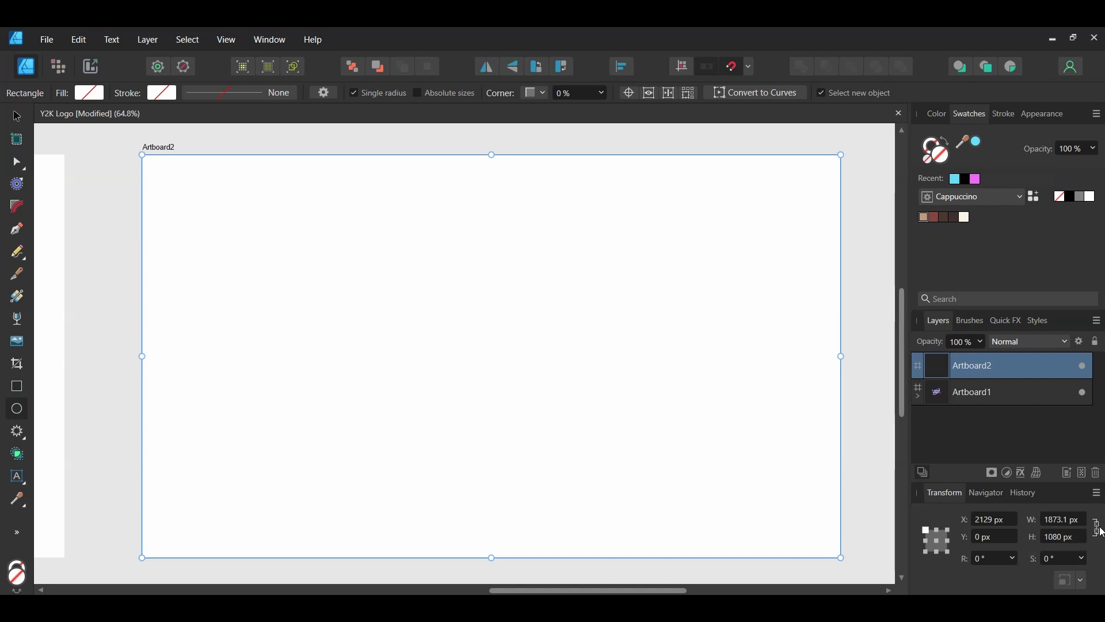
{"action": "left_click_drag", "start_coordinate": [508, 326], "coordinate": [599, 441]}
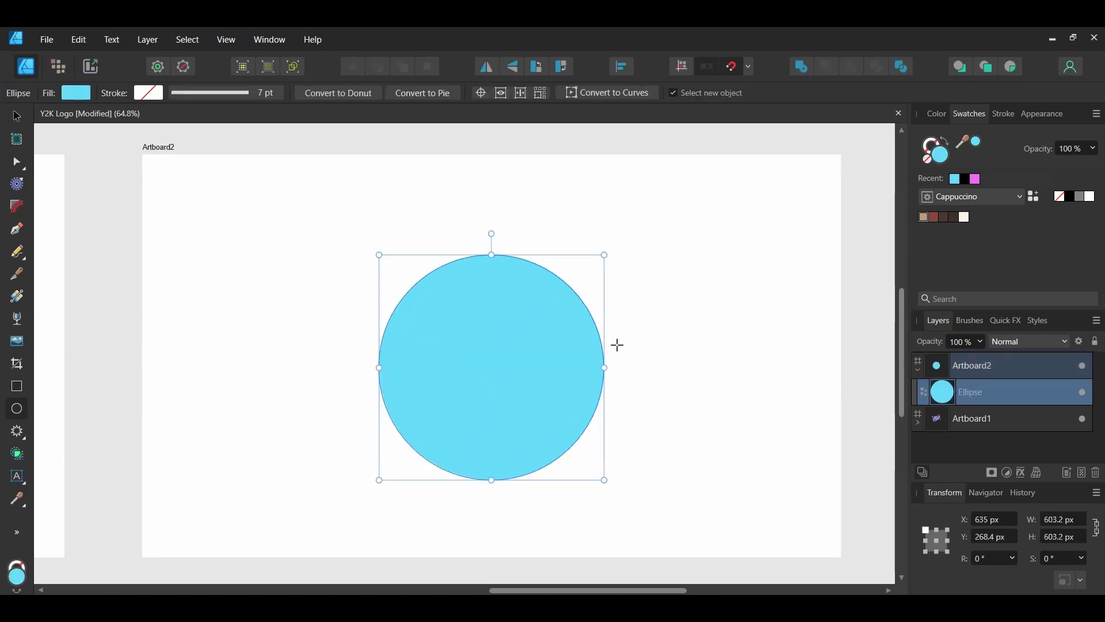
{"action": "key", "text": "shift+x"}
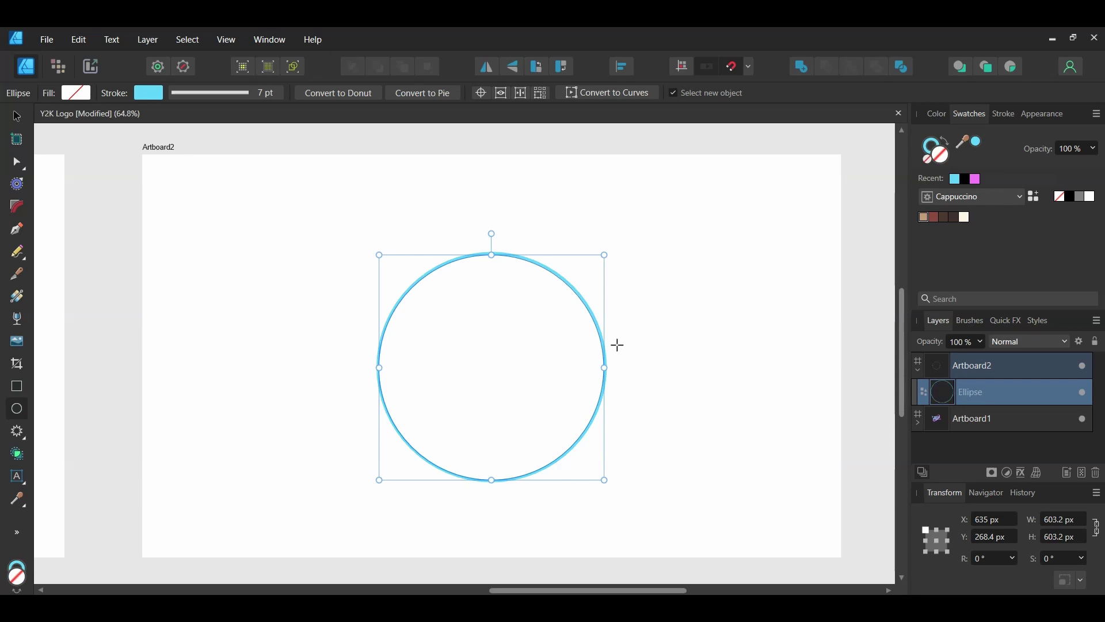
{"action": "left_click", "coordinate": [258, 94]}
{"action": "left_click", "coordinate": [933, 146]}
{"action": "double_click", "coordinate": [932, 142]}
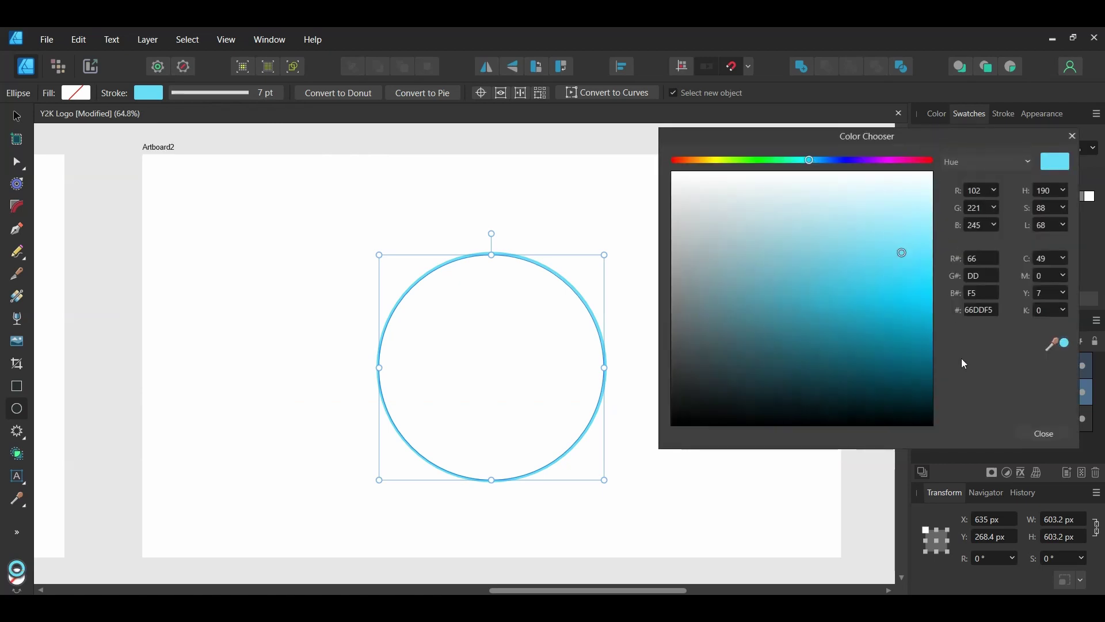
{"action": "left_click", "coordinate": [975, 310]}
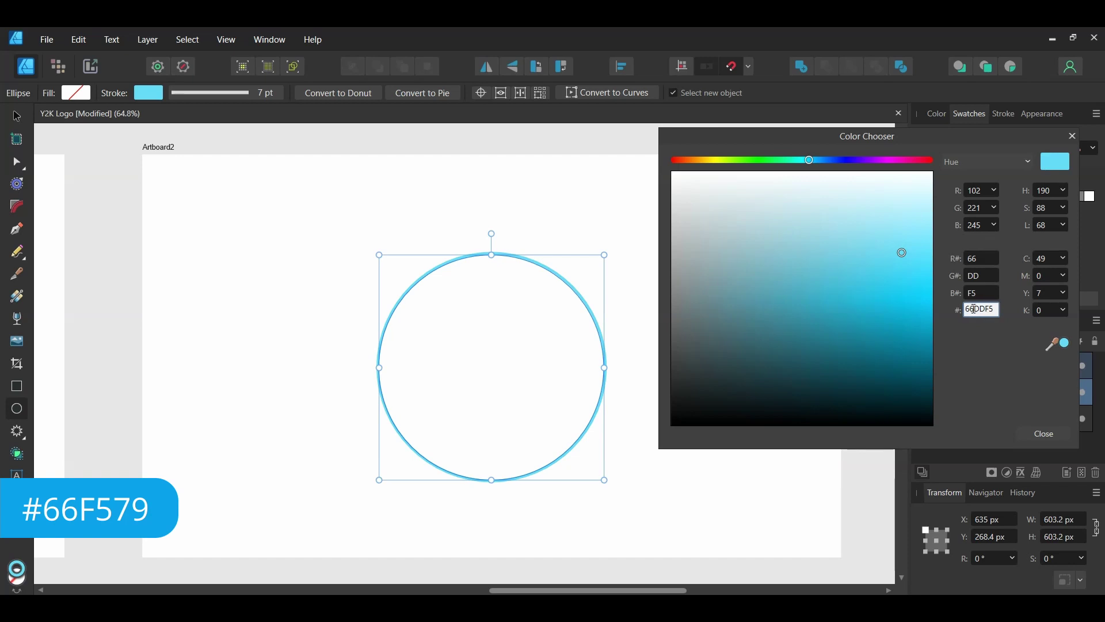
{"action": "left_click_drag", "start_coordinate": [976, 309], "coordinate": [1006, 314]}
{"action": "type", "text": "F579"}
{"action": "key", "text": "Return"}
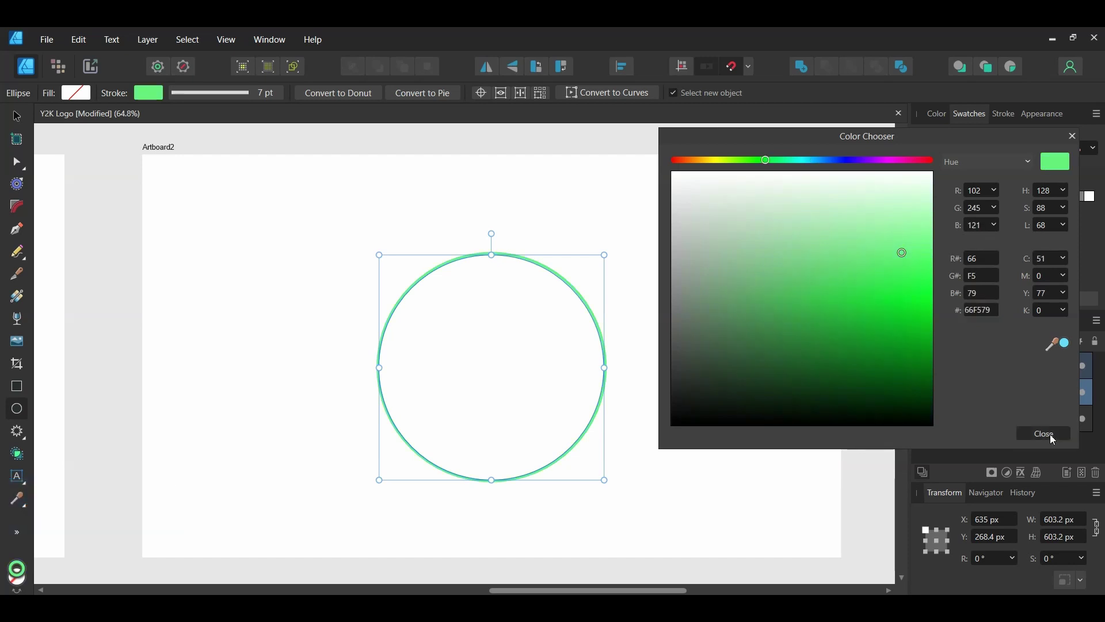
{"action": "left_click", "coordinate": [1045, 434]}
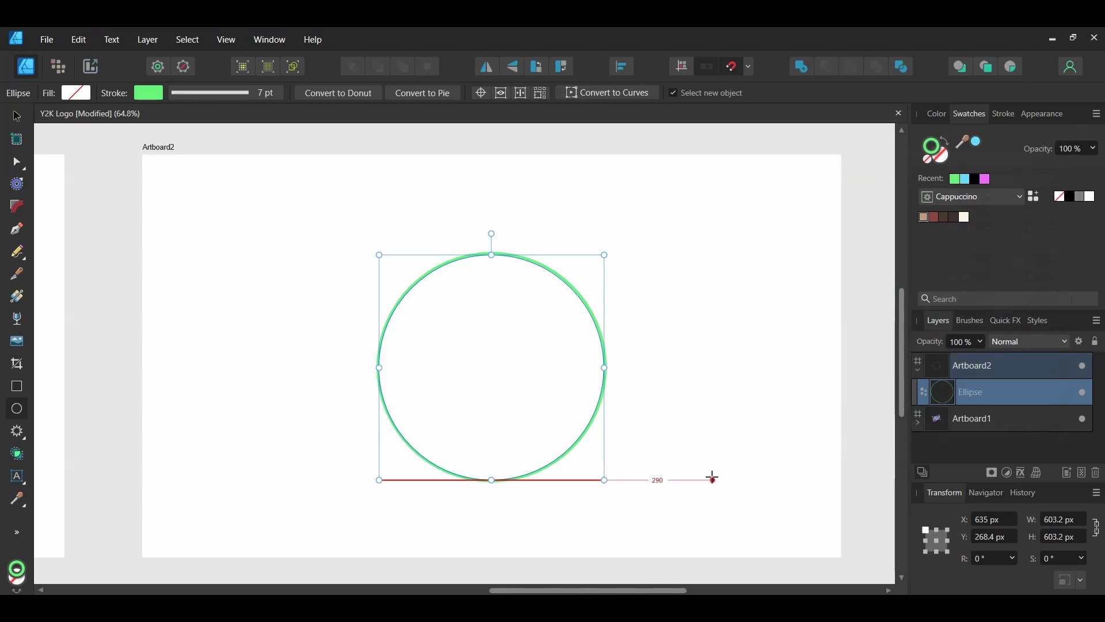
Step: Duplicate the circle repeatedly into progressively narrower, tall centred ellipses
{"action": "key", "text": "ctrl+j"}
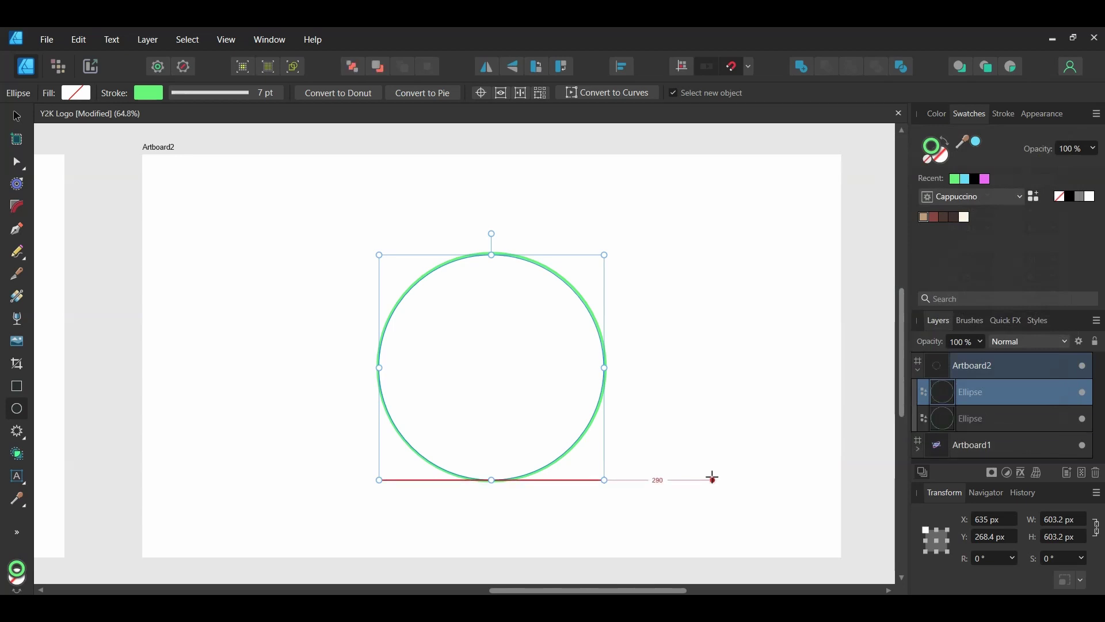
{"action": "left_click_drag", "start_coordinate": [605, 369], "coordinate": [578, 368]}
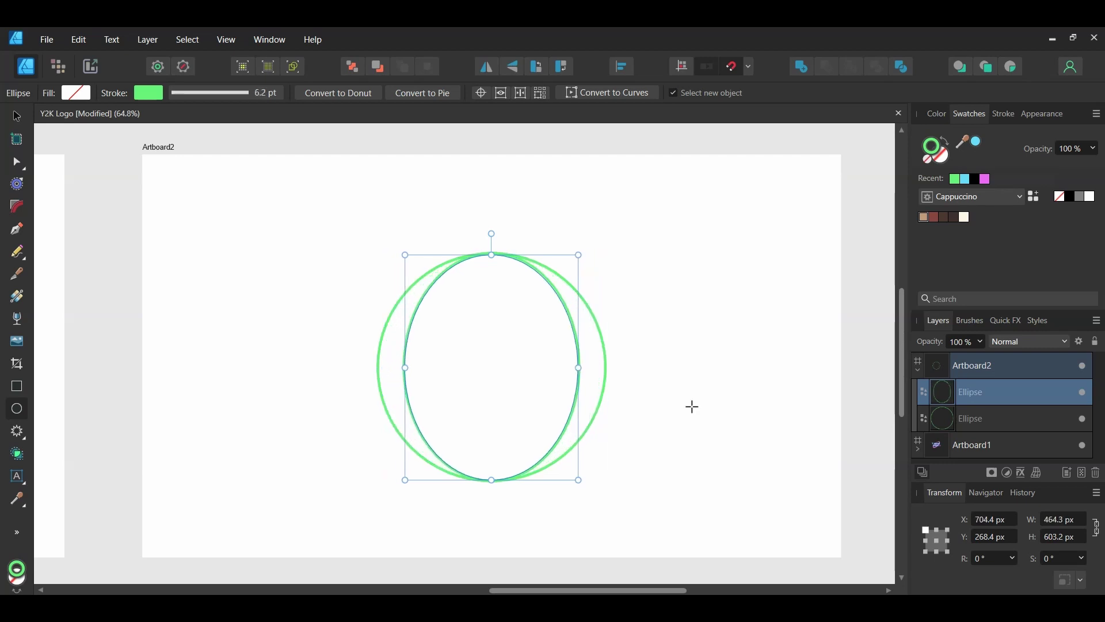
{"action": "key", "text": "ctrl+j"}
{"action": "key", "text": "ctrl+j"}
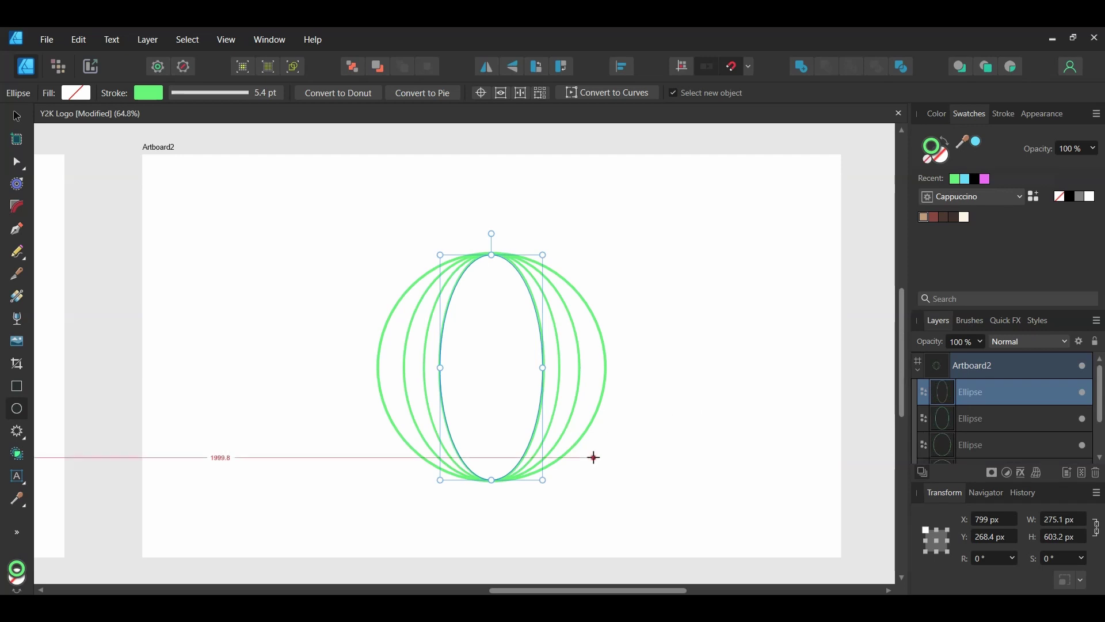
{"action": "mouse_move", "coordinate": [539, 368]}
{"action": "left_mouse_down"}
{"action": "mouse_move", "coordinate": [508, 367]}
{"action": "mouse_move", "coordinate": [545, 368]}
{"action": "left_mouse_up"}
{"action": "left_click", "coordinate": [558, 367]}
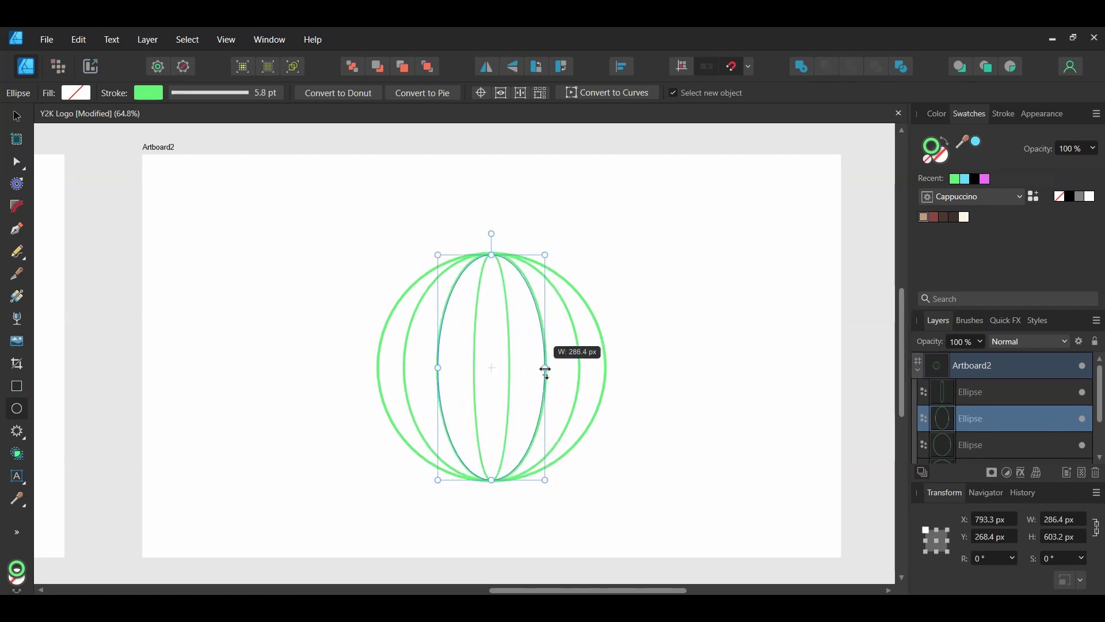
{"action": "left_click", "coordinate": [692, 429]}
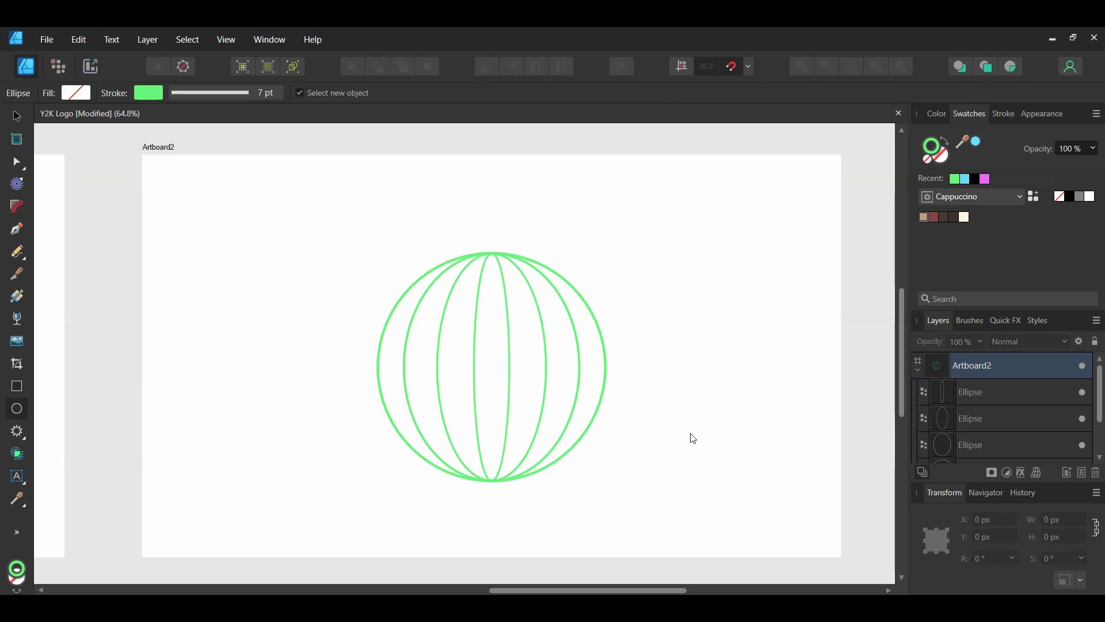
Step: Add horizontal copies of the four vertical ellipses and group all globe ellipses together
{"action": "key", "text": "v"}
{"action": "left_click_drag", "start_coordinate": [336, 219], "coordinate": [680, 531]}
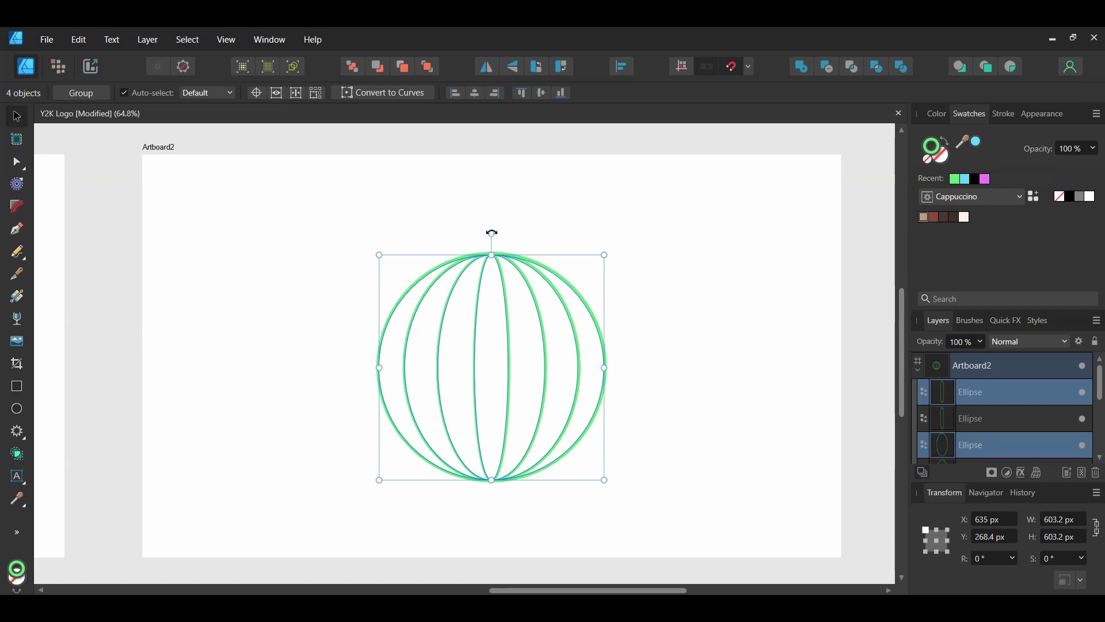
{"action": "left_click_drag", "start_coordinate": [492, 232], "coordinate": [291, 357]}
{"action": "left_click_drag", "start_coordinate": [311, 200], "coordinate": [681, 518]}
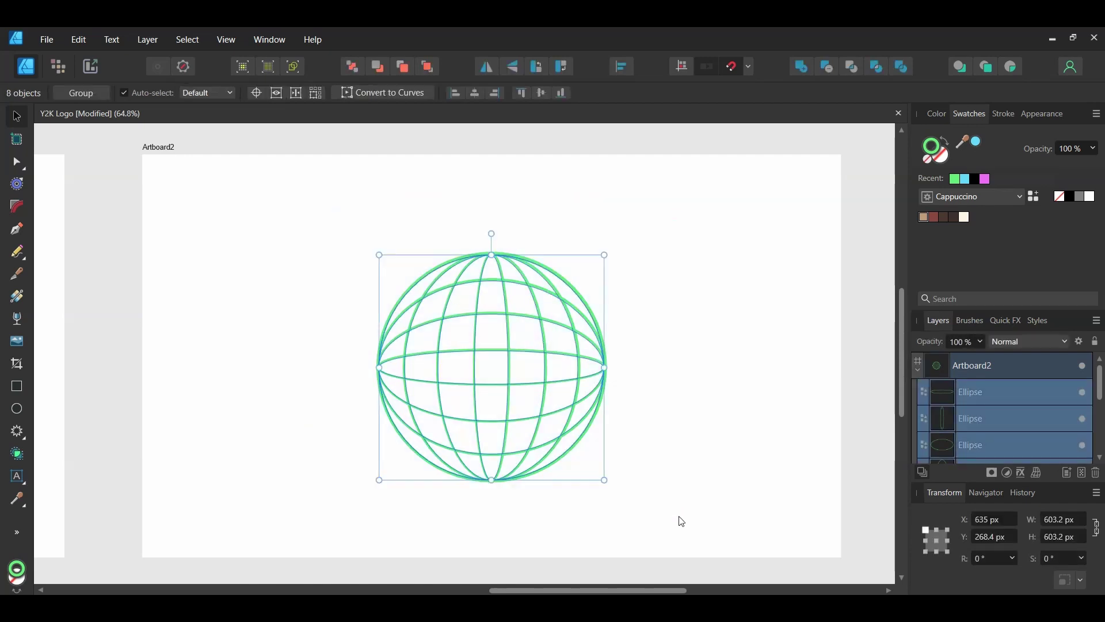
{"action": "key", "text": "ctrl+g"}
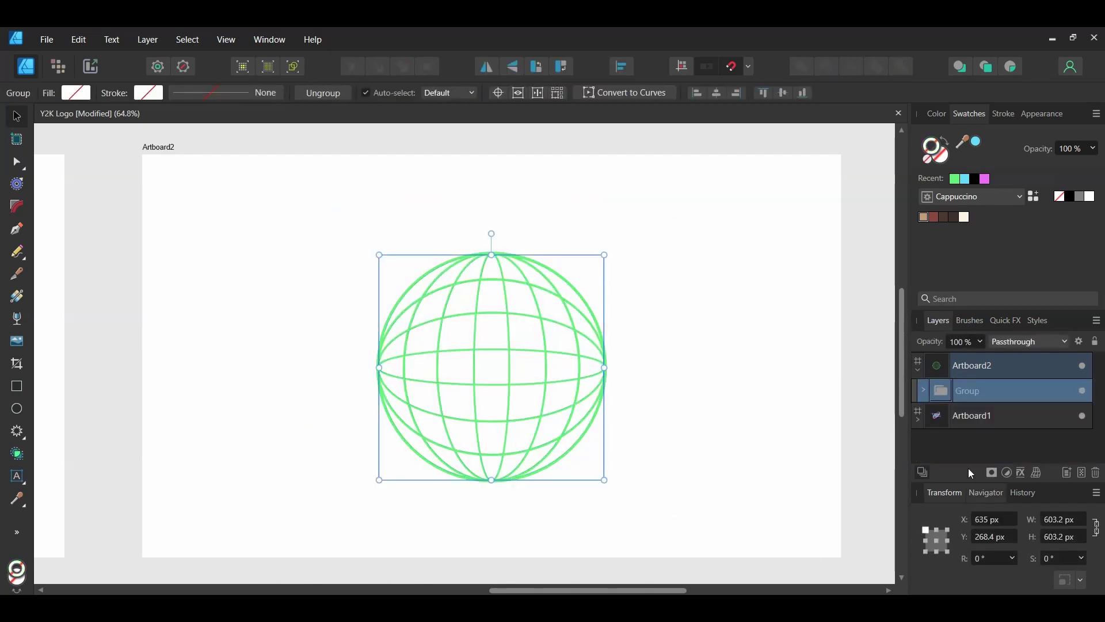
Step: Rename the wireframe group 'Globe' and move it to the artboard's upper-left
{"action": "double_click", "coordinate": [983, 391]}
{"action": "type", "text": "Globe"}
{"action": "key", "text": "Return"}
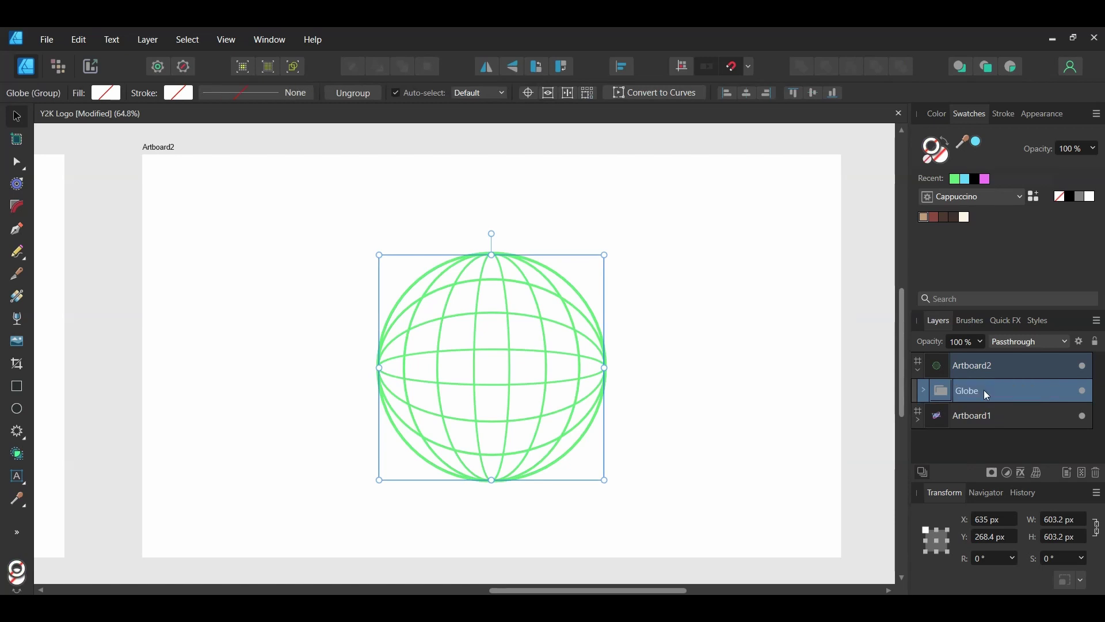
{"action": "left_click", "coordinate": [704, 366]}
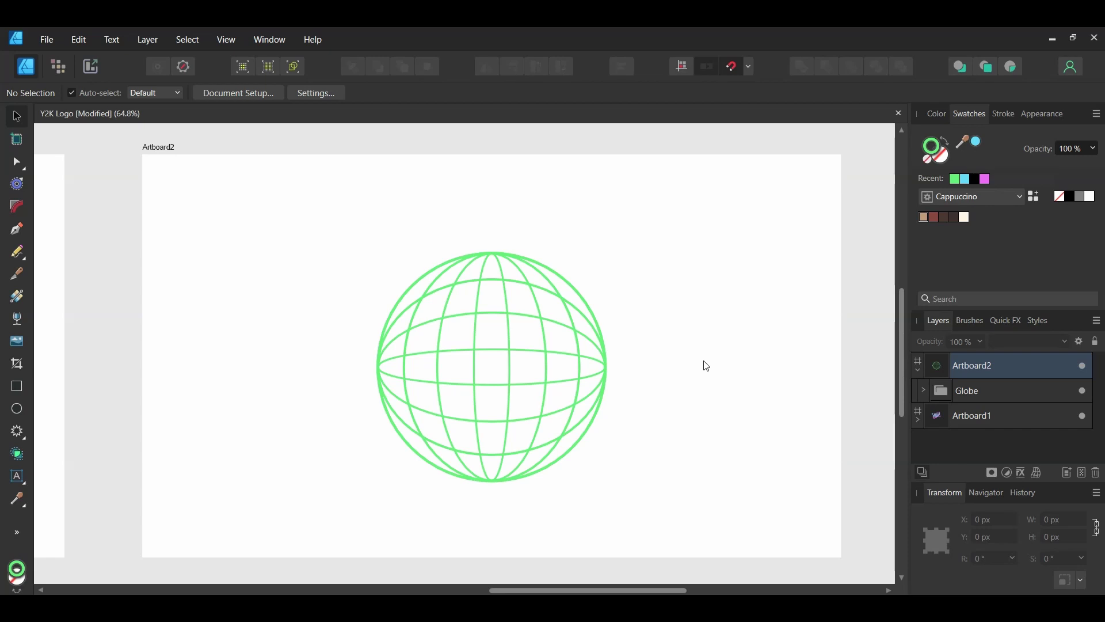
{"action": "left_click_drag", "start_coordinate": [540, 388], "coordinate": [320, 306]}
{"action": "left_click", "coordinate": [547, 437]}
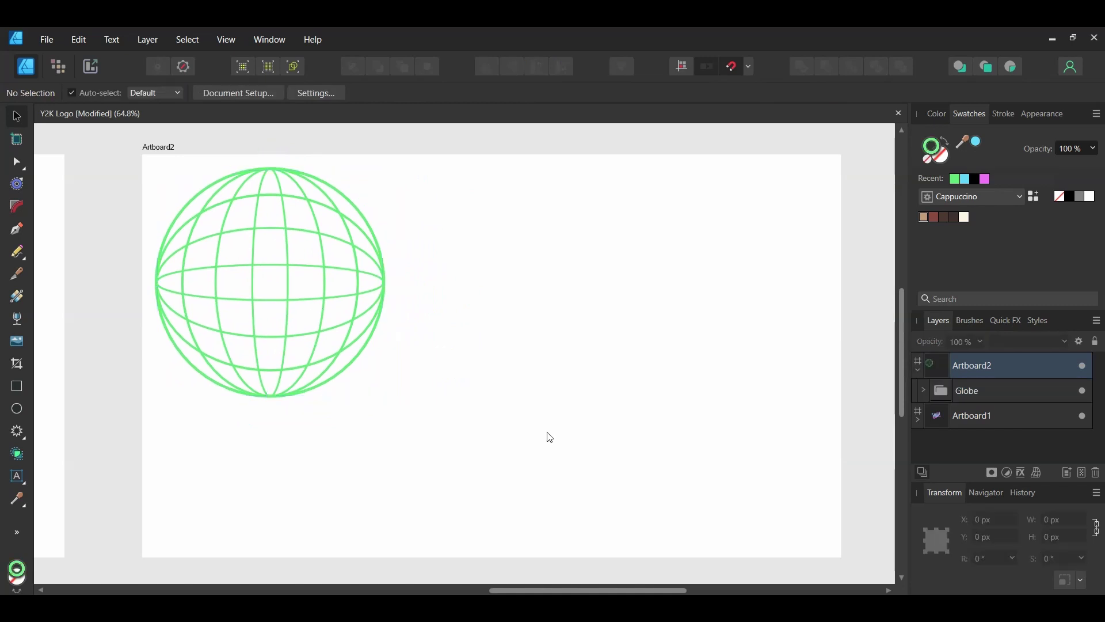
{"action": "left_click", "coordinate": [26, 441]}
Step: Draw a five-point star right of the globe, filled blue 3458F2 with no outline
{"action": "left_click", "coordinate": [117, 189]}
{"action": "left_click_drag", "start_coordinate": [562, 283], "coordinate": [661, 382]}
{"action": "key", "text": "shift+x"}
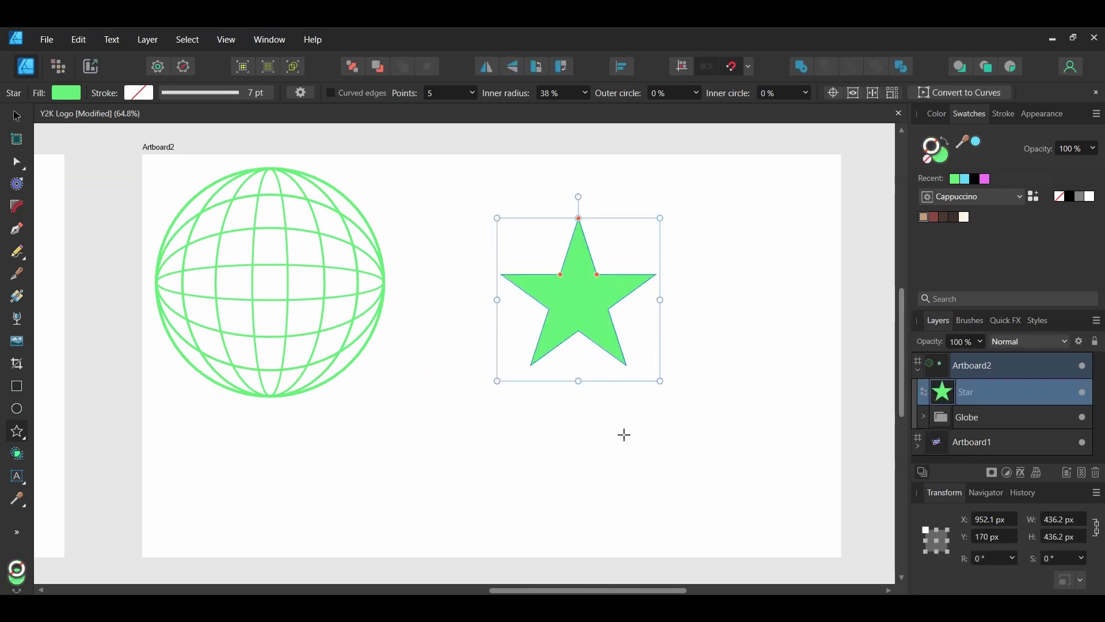
{"action": "double_click", "coordinate": [944, 157]}
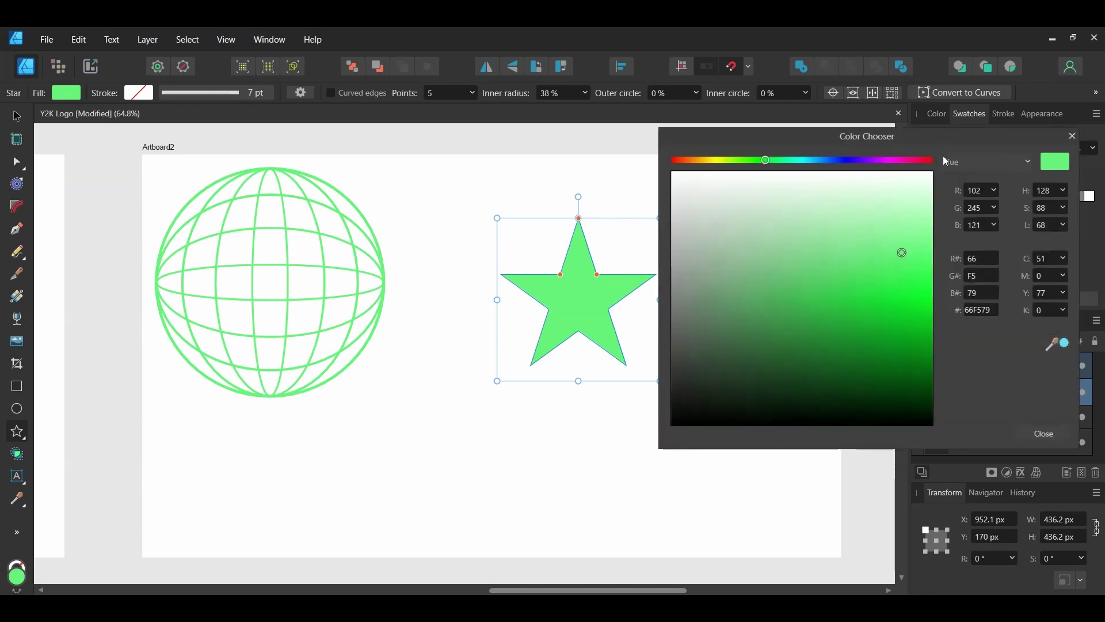
{"action": "left_click", "coordinate": [982, 310]}
{"action": "type", "text": "3"}
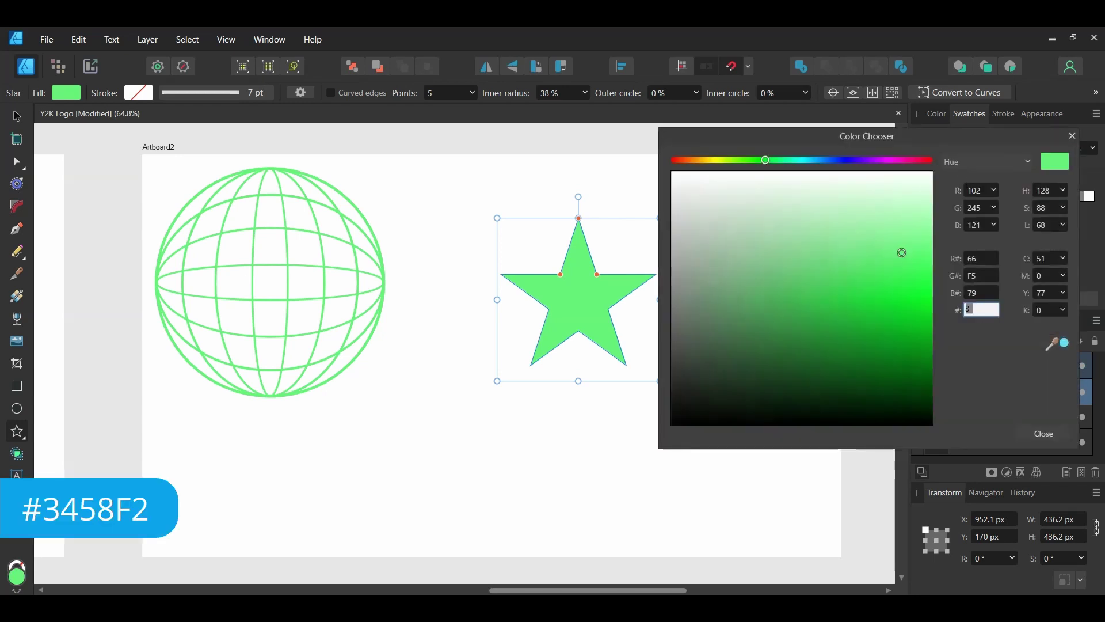
{"action": "type", "text": "458F2"}
{"action": "key", "text": "Return"}
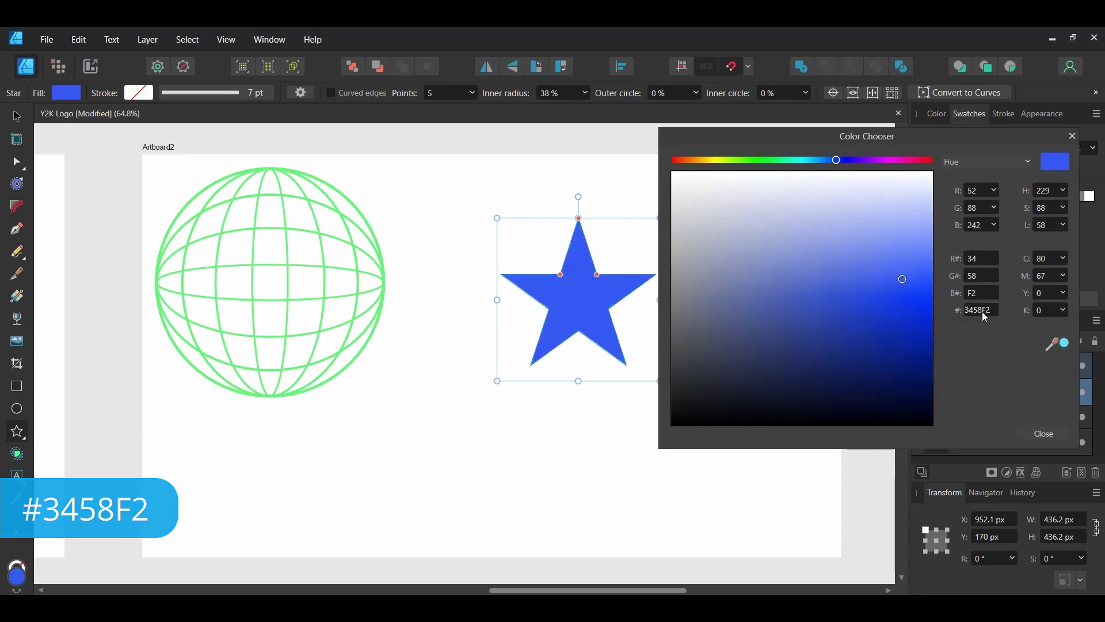
{"action": "left_click", "coordinate": [1028, 434]}
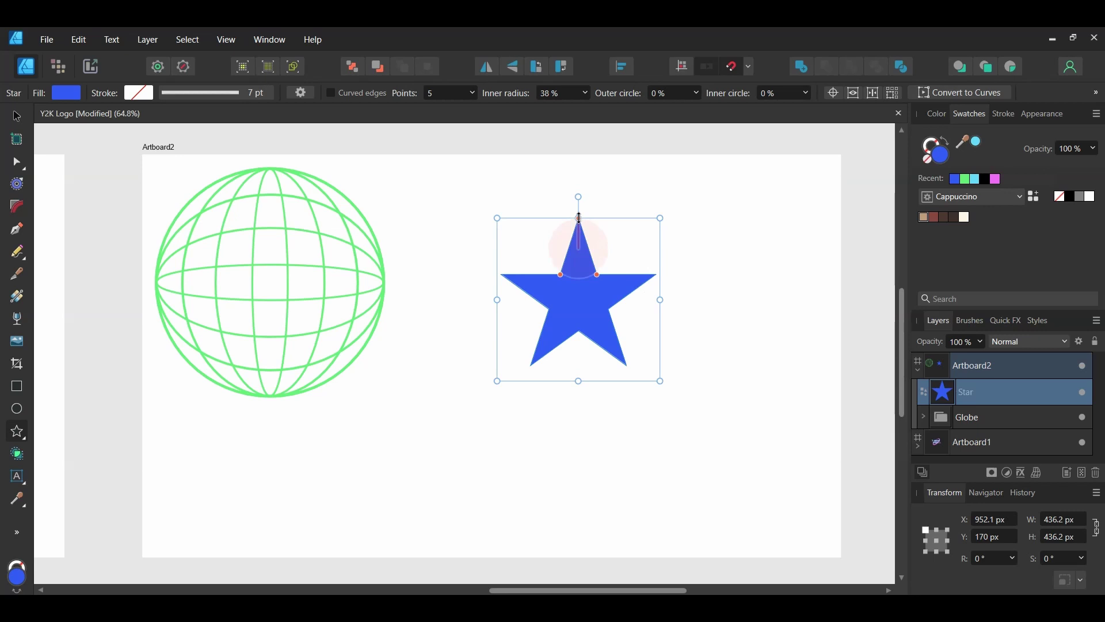
Step: Round the star's points and add a larger outline-only copy behind it
{"action": "left_click_drag", "start_coordinate": [579, 219], "coordinate": [580, 223]}
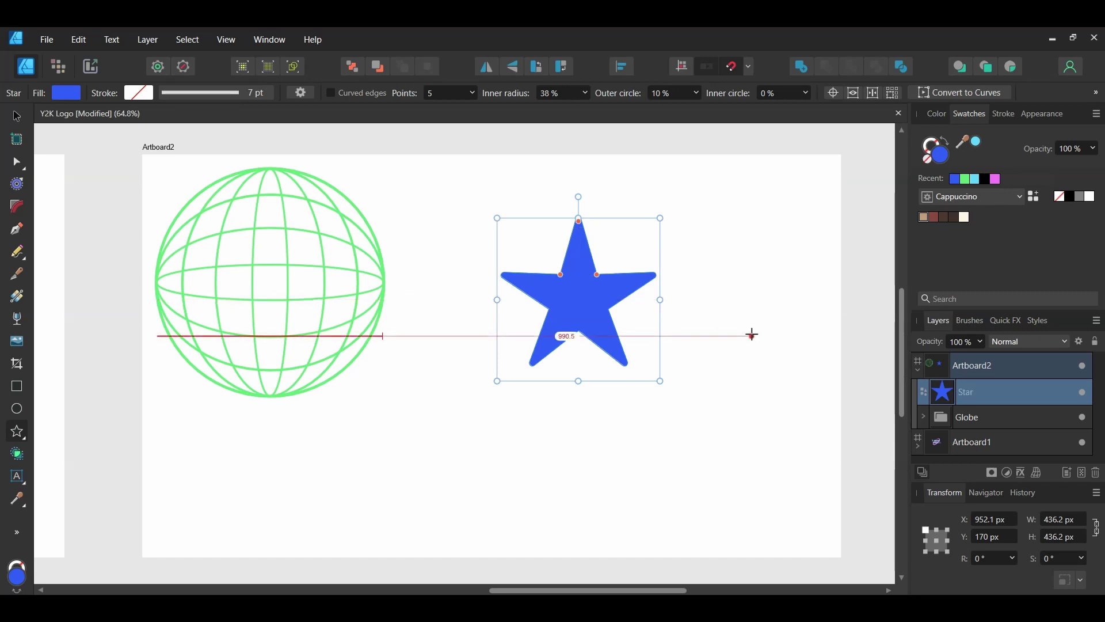
{"action": "key", "text": "v"}
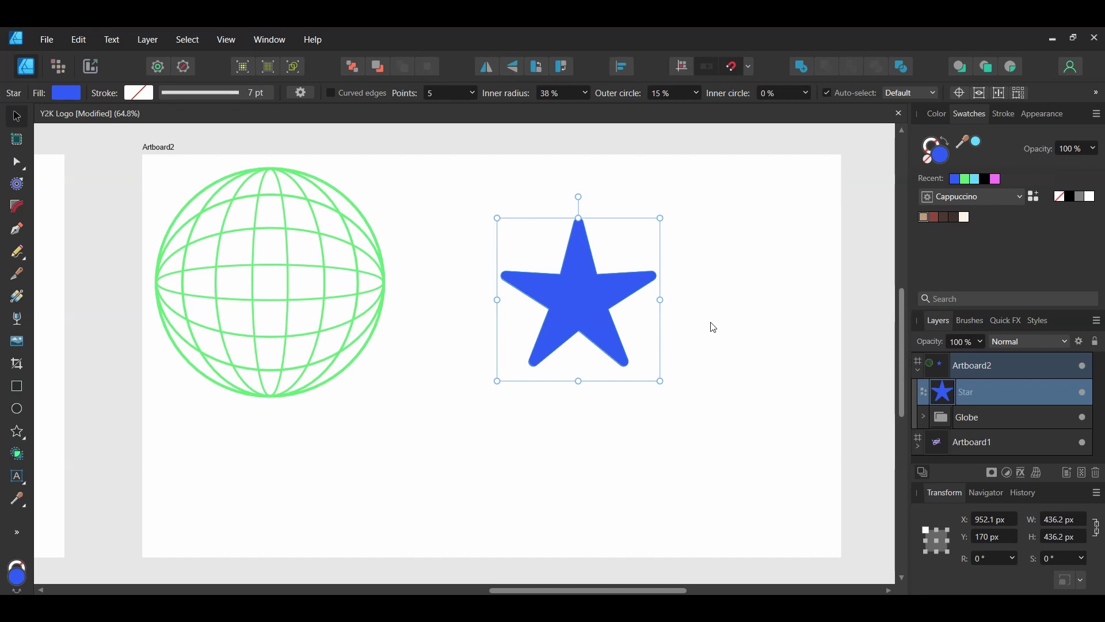
{"action": "key", "text": "ctrl+j"}
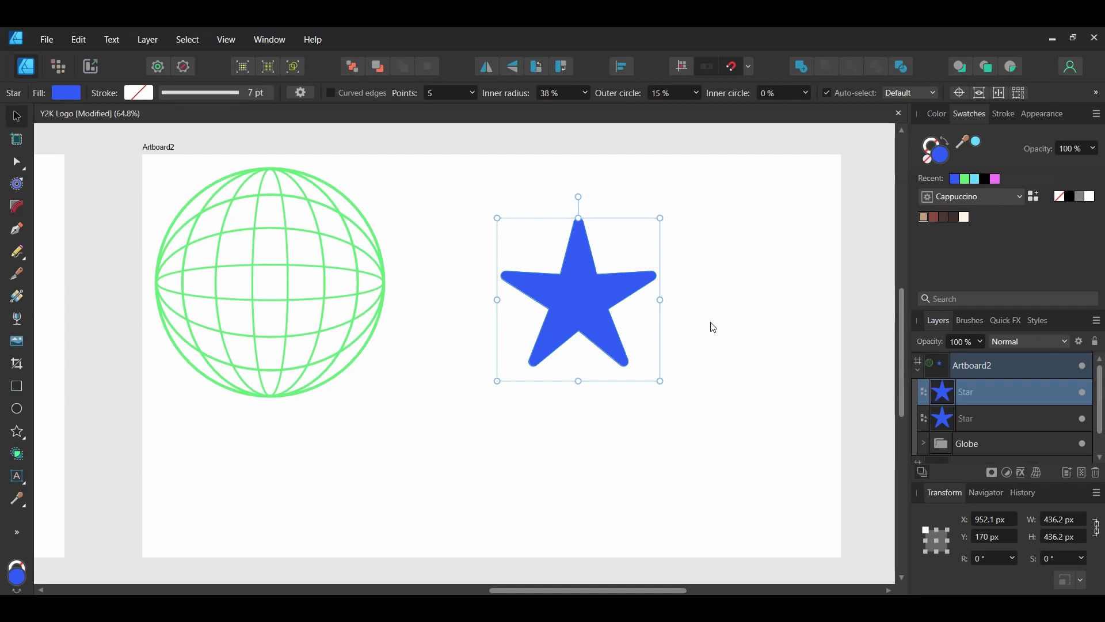
{"action": "left_click_drag", "start_coordinate": [659, 382], "coordinate": [682, 405]}
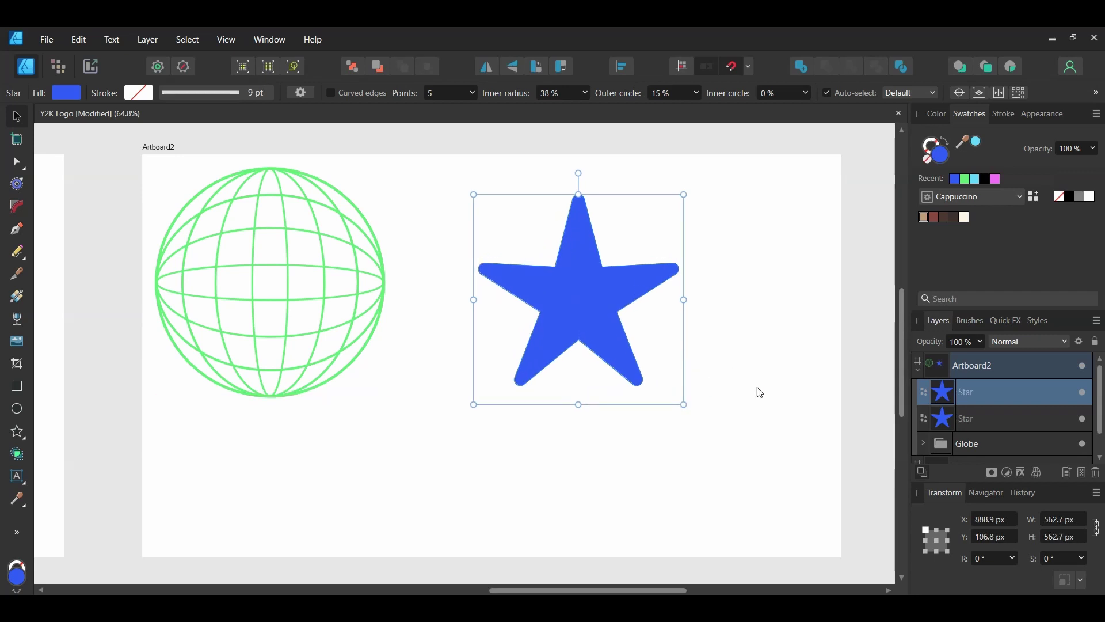
{"action": "left_click_drag", "start_coordinate": [919, 396], "coordinate": [925, 423]}
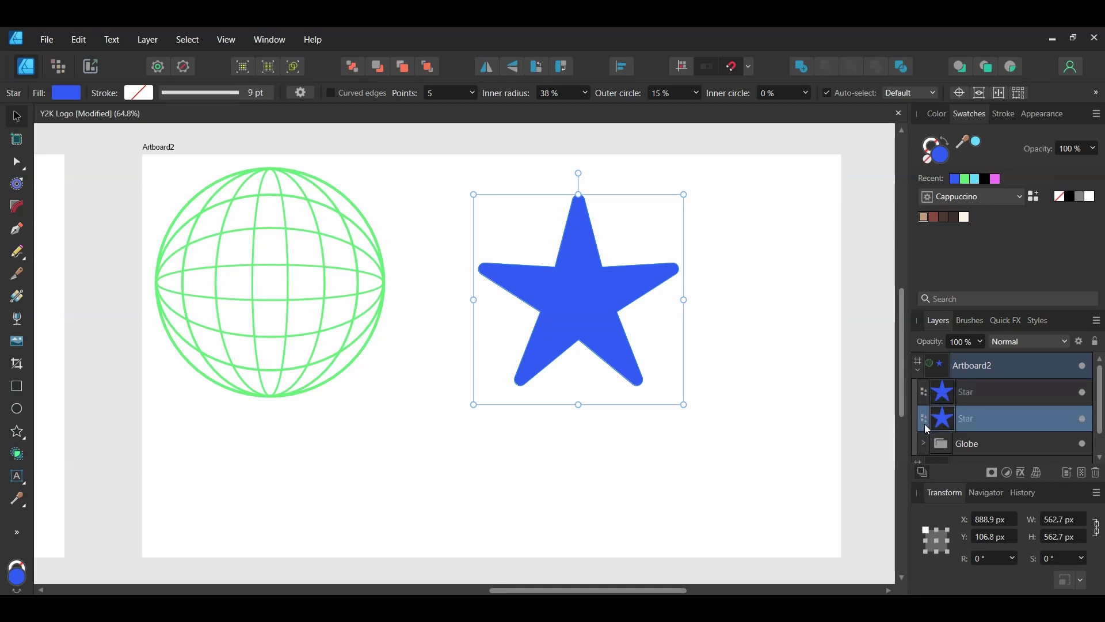
{"action": "key", "text": "shift+x"}
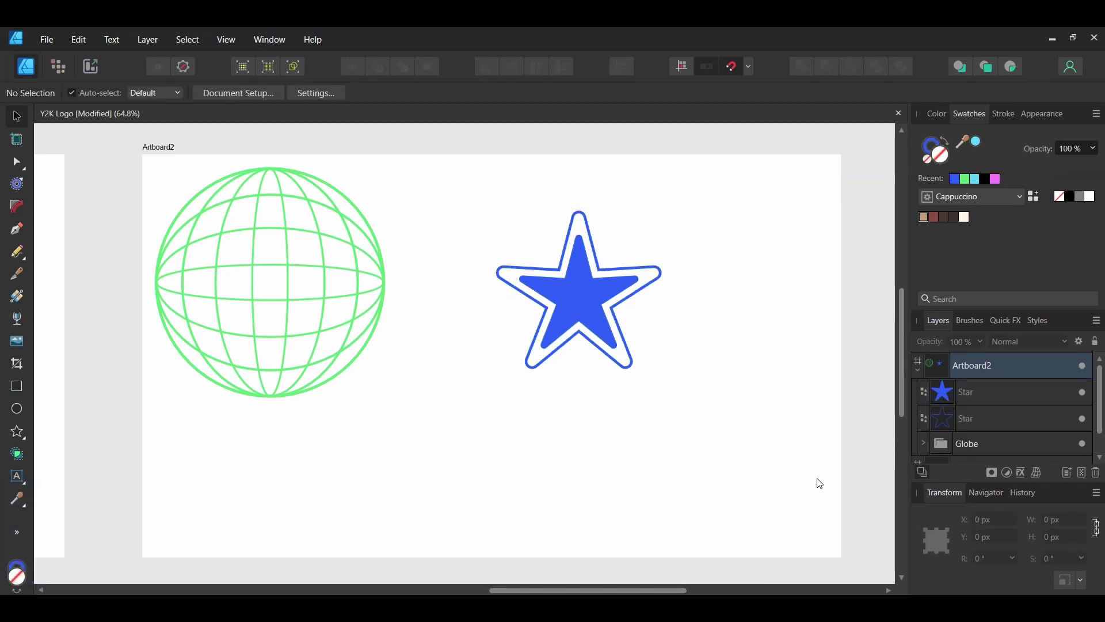
Step: Group both stars and name the group 'Stars'
{"action": "mouse_move", "coordinate": [476, 187]}
{"action": "left_mouse_down"}
{"action": "mouse_move", "coordinate": [649, 387]}
{"action": "mouse_move", "coordinate": [702, 431]}
{"action": "left_mouse_up"}
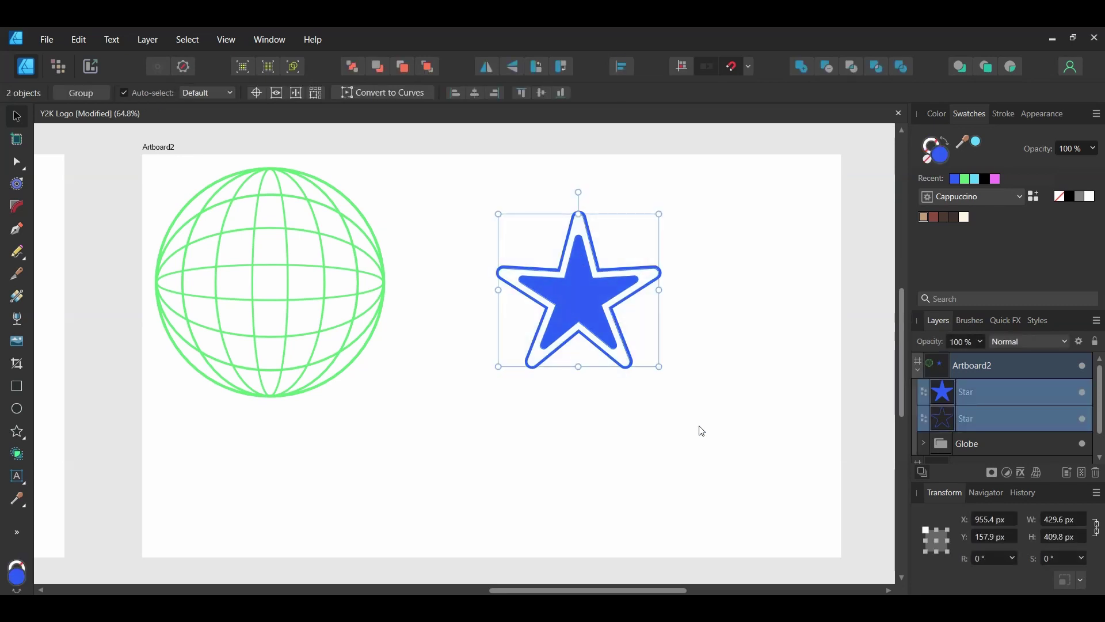
{"action": "key", "text": "ctrl+g"}
{"action": "double_click", "coordinate": [996, 391]}
{"action": "type", "text": "Stars"}
{"action": "key", "text": "Return"}
{"action": "left_click", "coordinate": [698, 471]}
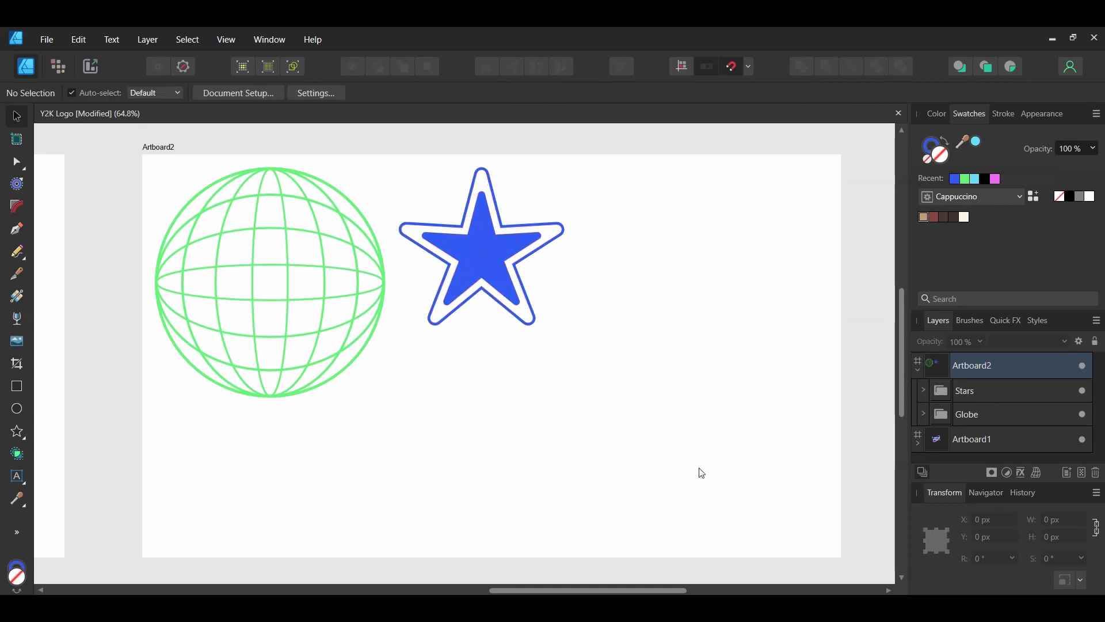
{"action": "key", "text": "t"}
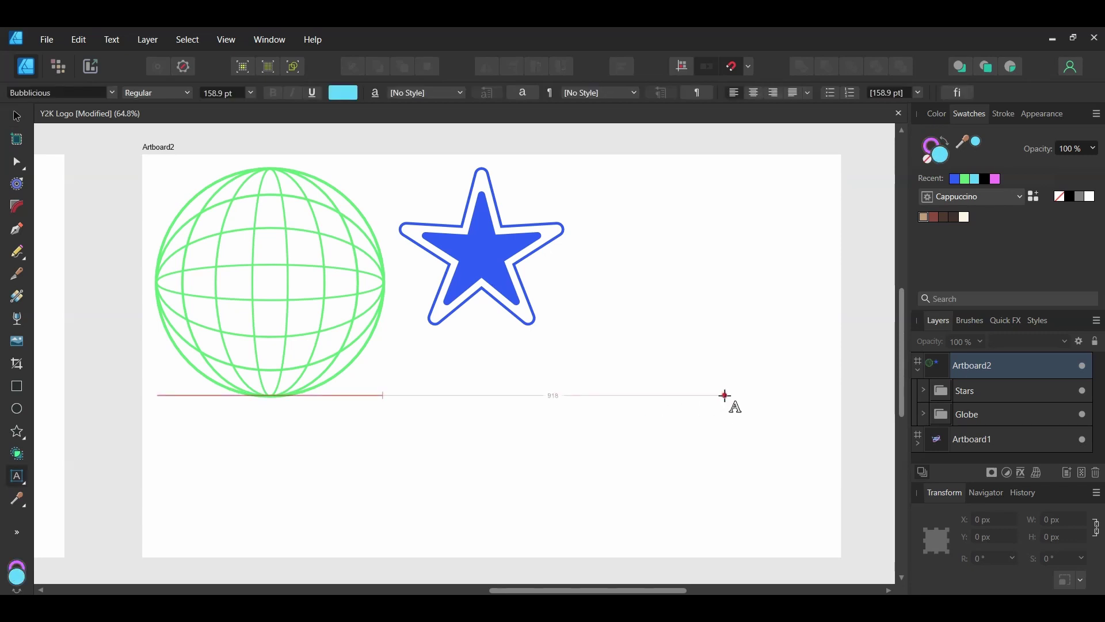
Step: Type the artistic text 'dream' below the globe and set it in Planet Kosmos
{"action": "left_click_drag", "start_coordinate": [524, 365], "coordinate": [576, 425]}
{"action": "type", "text": "d"}
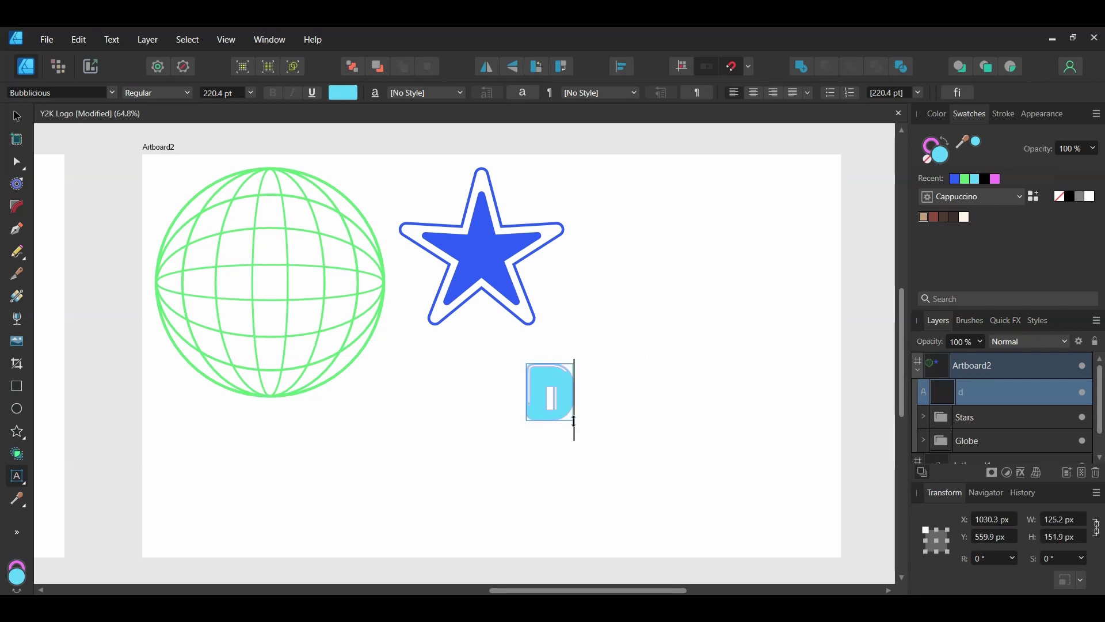
{"action": "type", "text": "ream"}
{"action": "key", "text": "Escape"}
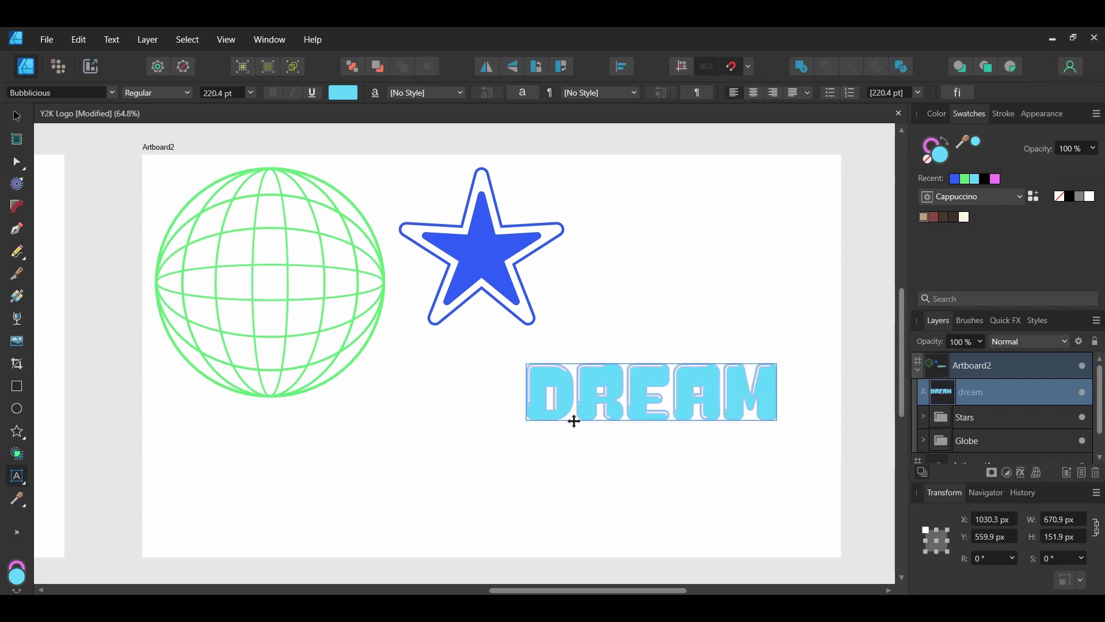
{"action": "key", "text": "ctrl+a"}
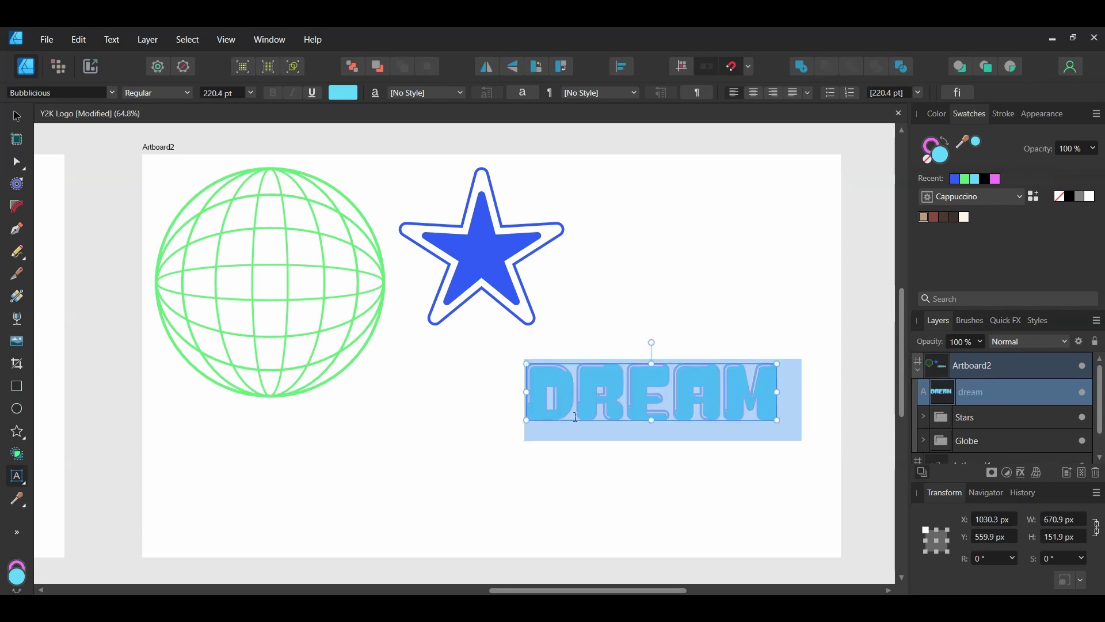
{"action": "left_click", "coordinate": [67, 91]}
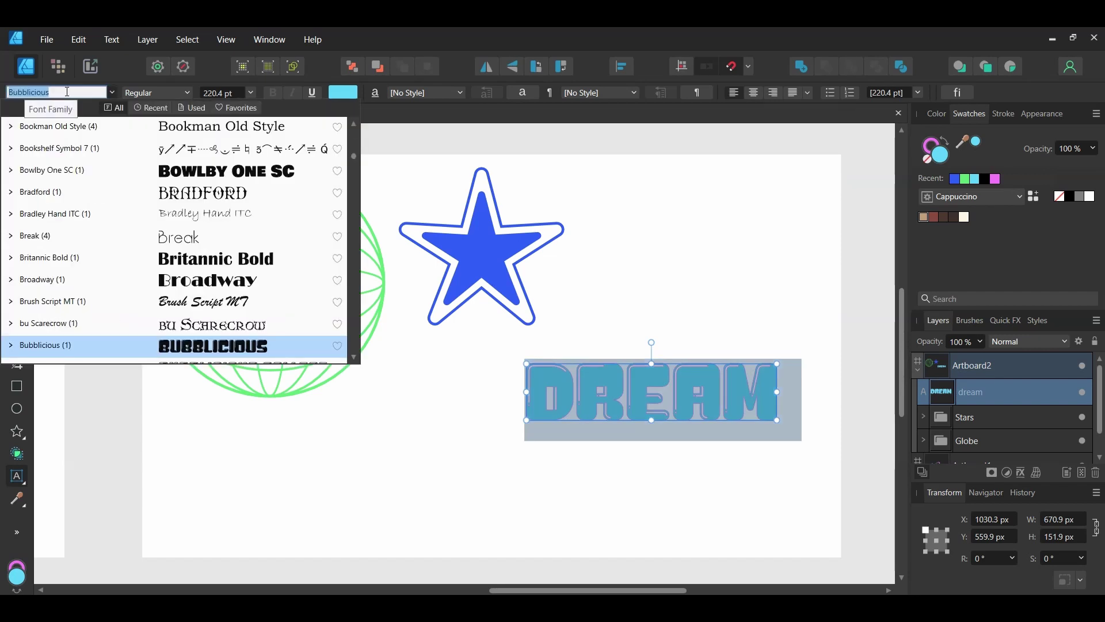
{"action": "type", "text": "pla"}
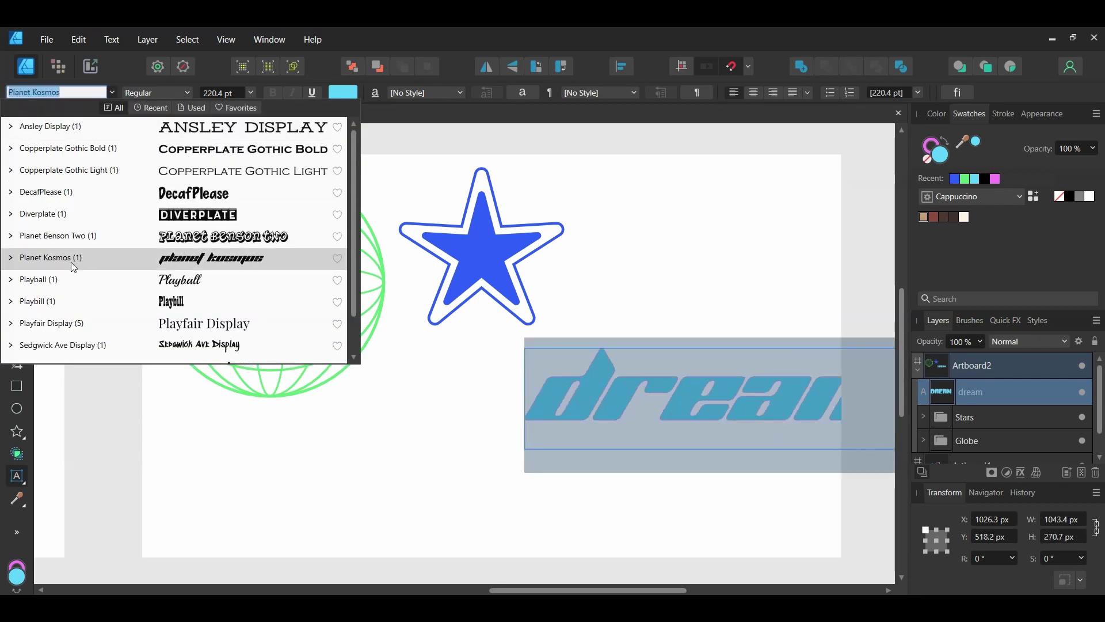
{"action": "left_click", "coordinate": [71, 265]}
Step: Remove the text's stroke and fill it with #3458F2
{"action": "left_click", "coordinate": [930, 156]}
{"action": "left_click", "coordinate": [927, 158]}
{"action": "double_click", "coordinate": [936, 151]}
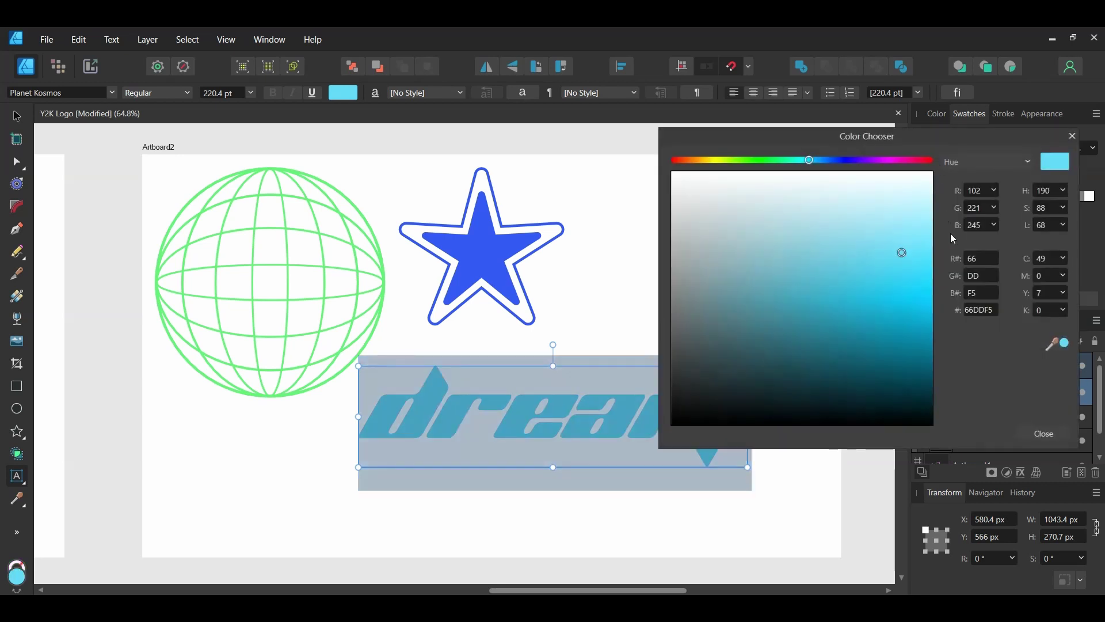
{"action": "double_click", "coordinate": [973, 310]}
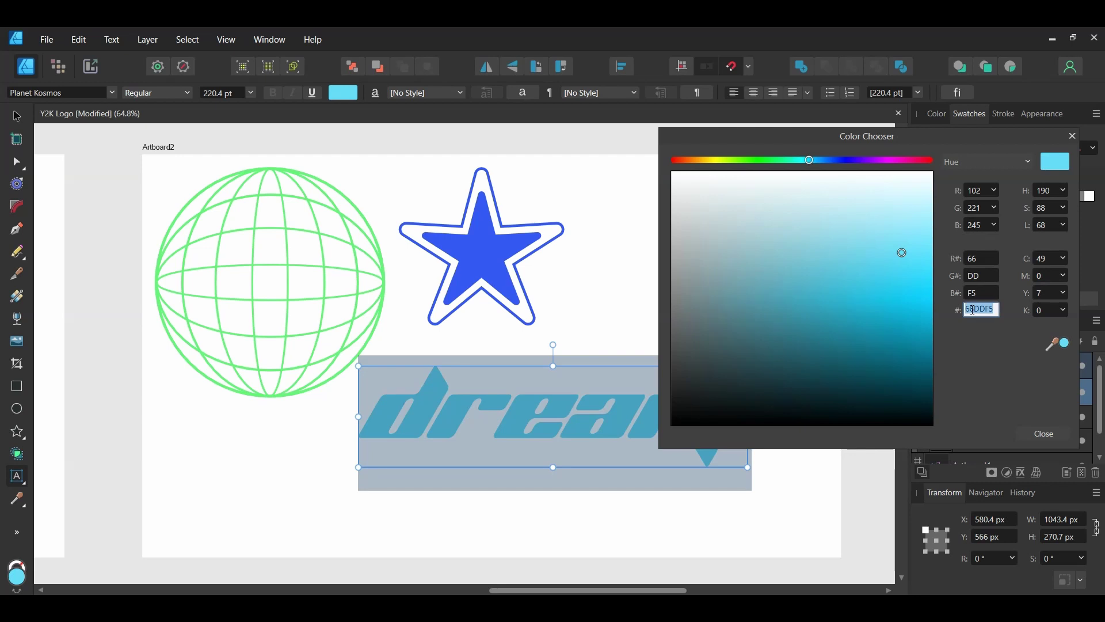
{"action": "type", "text": "345"}
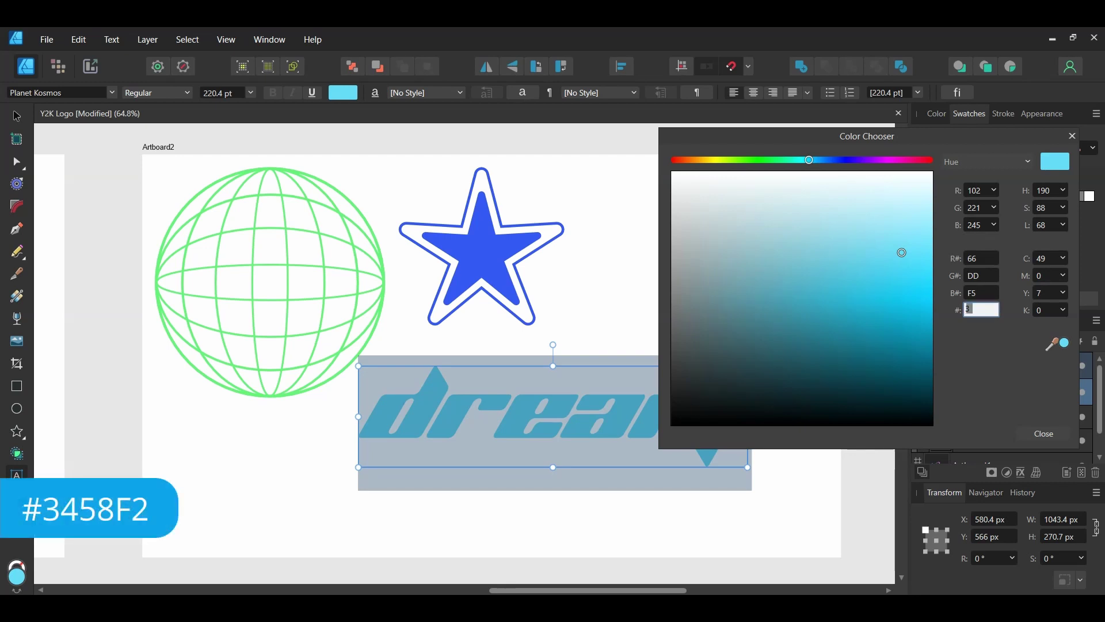
{"action": "type", "text": "8F2"}
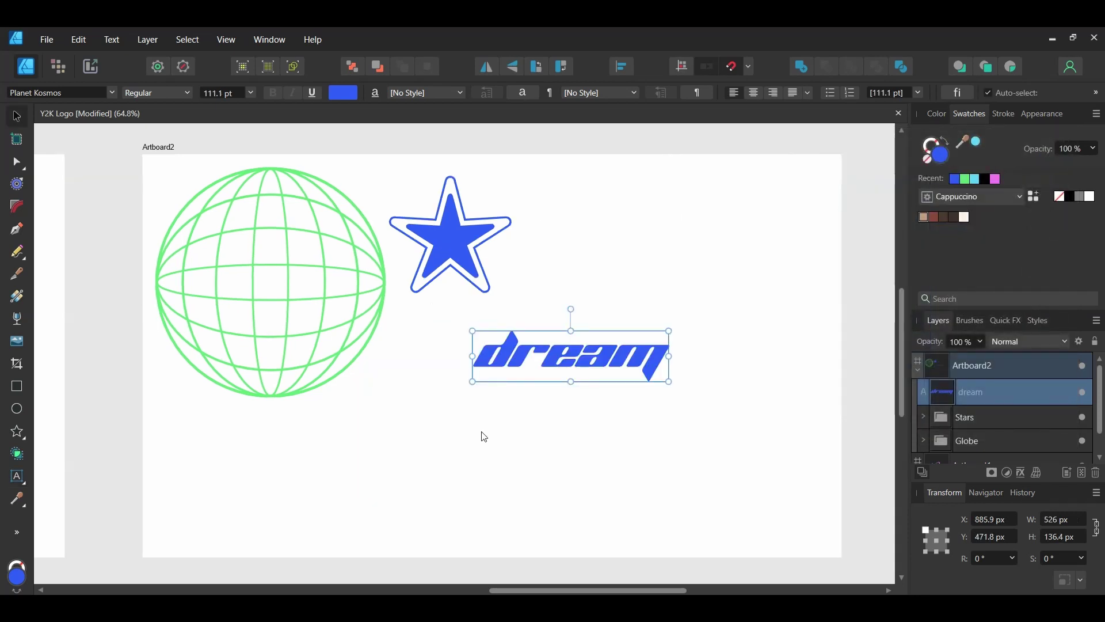
Step: Duplicate the dream text directly below and retype the copy as 'corp'
{"action": "left_click_drag", "start_coordinate": [601, 363], "coordinate": [603, 436]}
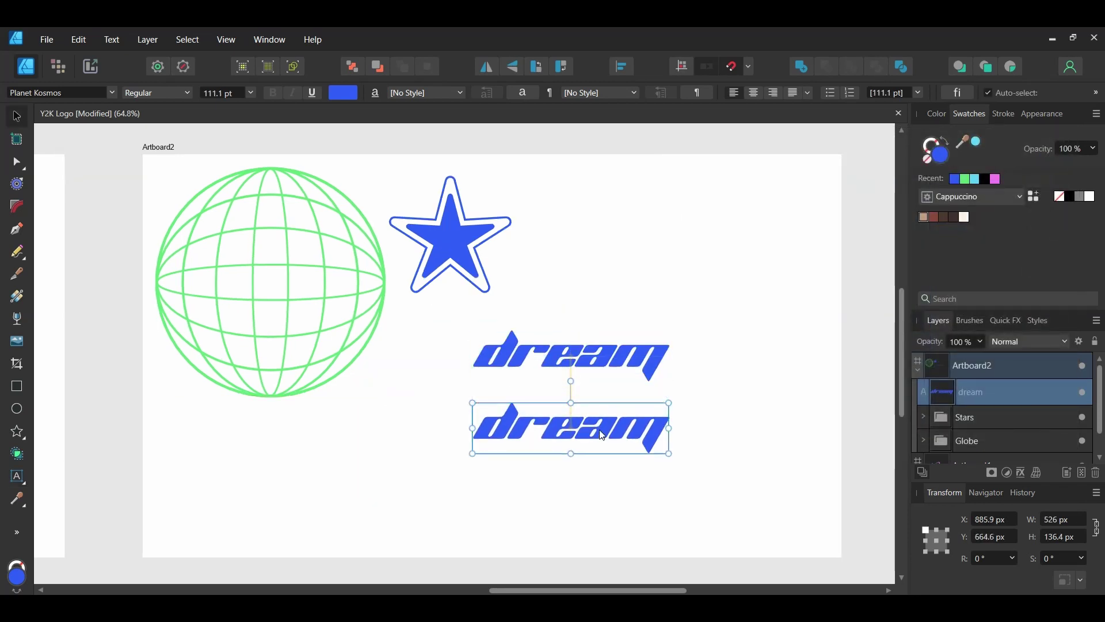
{"action": "double_click", "coordinate": [603, 436]}
{"action": "type", "text": "corp"}
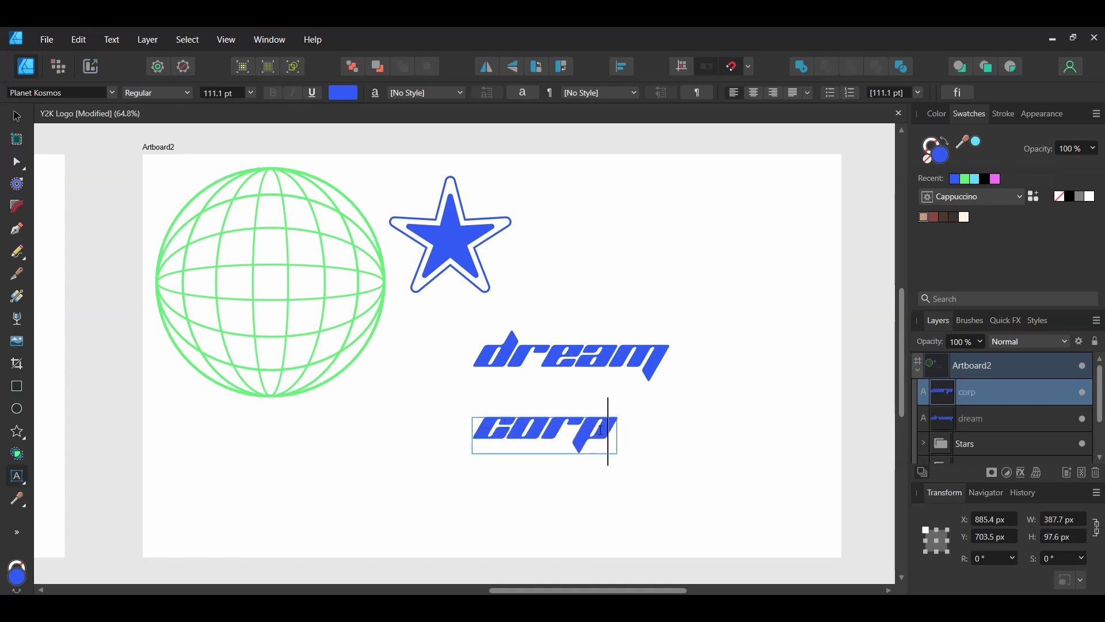
{"action": "key", "text": "Escape"}
{"action": "left_click", "coordinate": [707, 434]}
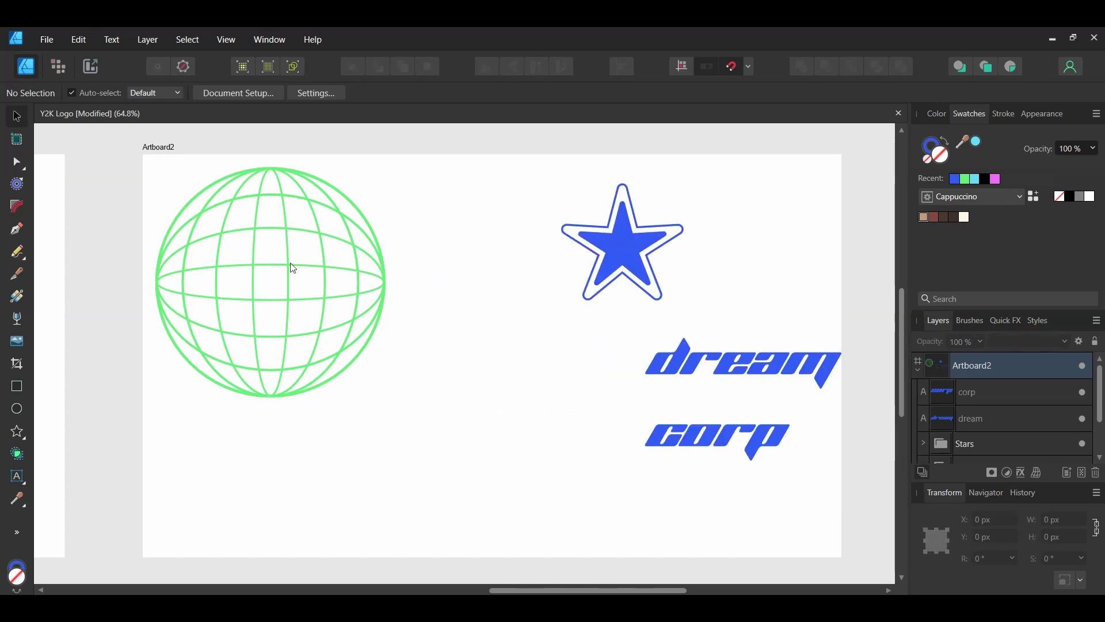
Step: Move the Globe group toward the page centre and enable a 7 px radius 3D layer effect
{"action": "left_click", "coordinate": [291, 267]}
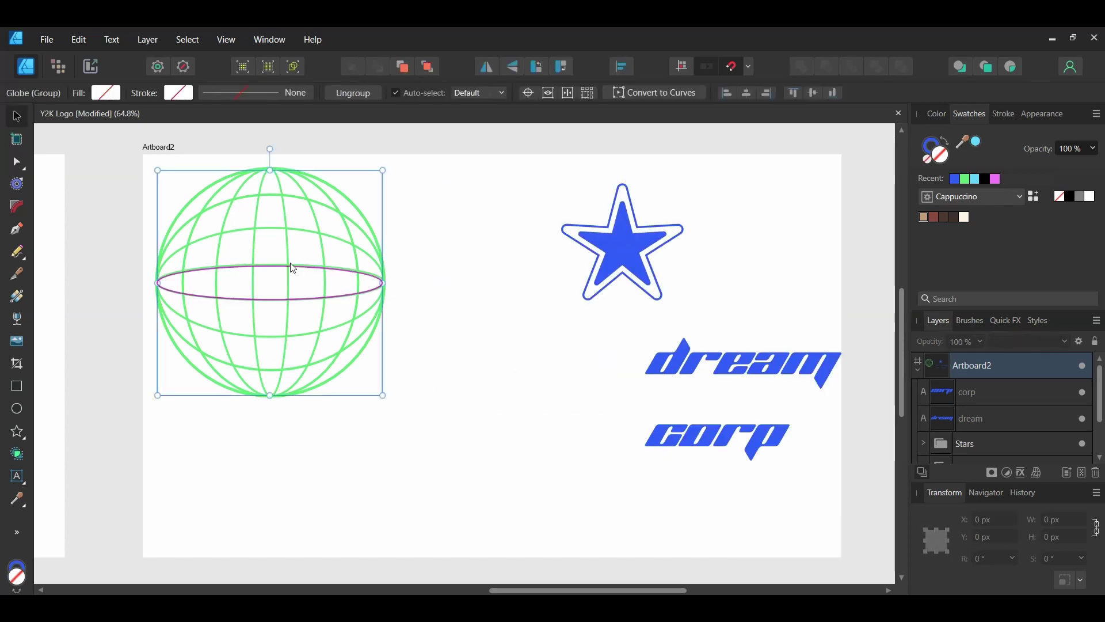
{"action": "left_click_drag", "start_coordinate": [291, 267], "coordinate": [517, 339]}
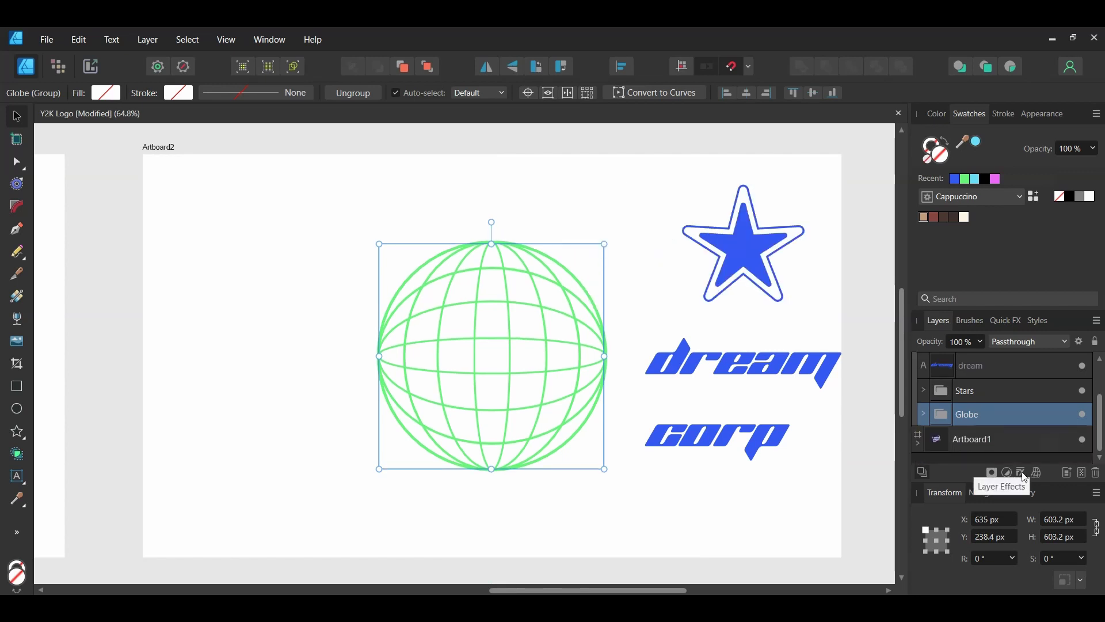
{"action": "left_click", "coordinate": [1022, 474]}
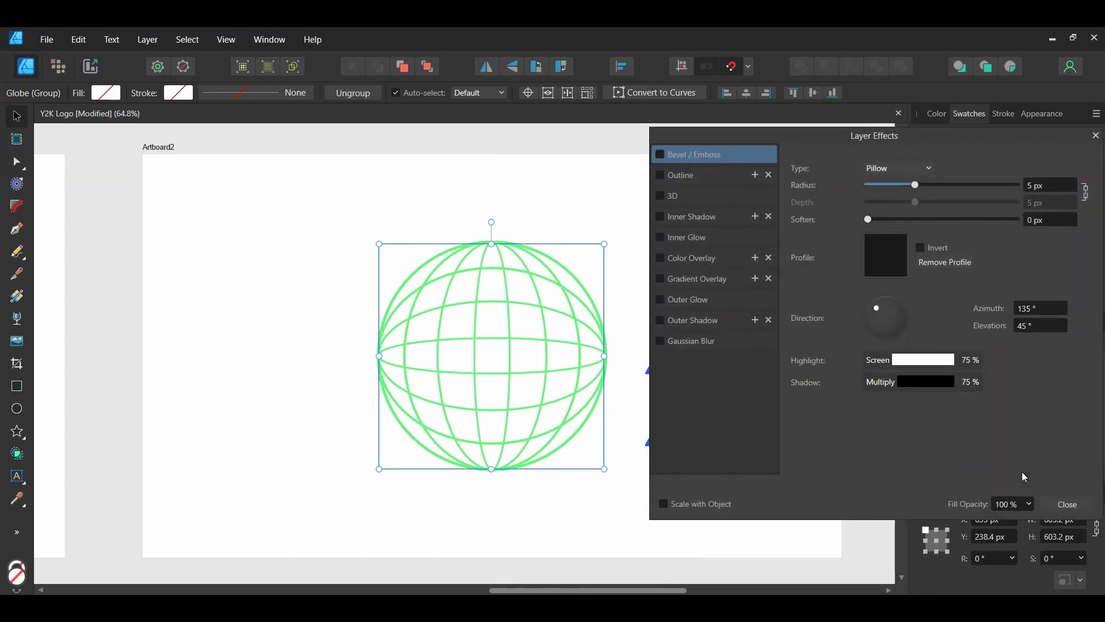
{"action": "left_click", "coordinate": [723, 197]}
{"action": "left_click", "coordinate": [660, 196]}
{"action": "left_click", "coordinate": [1038, 169]}
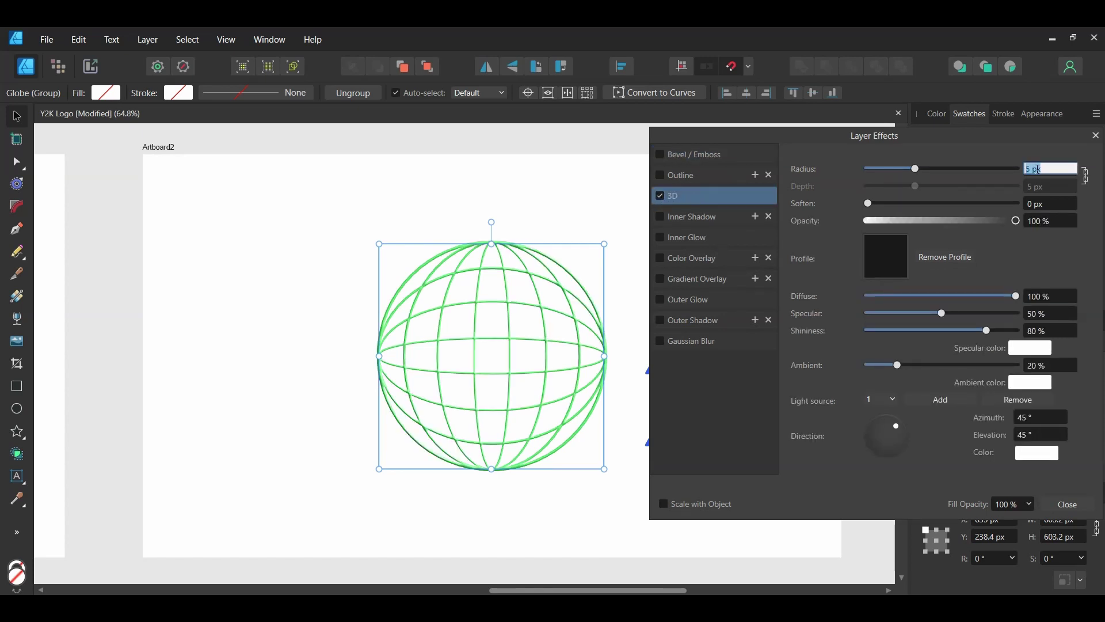
{"action": "type", "text": "7"}
{"action": "key", "text": "Return"}
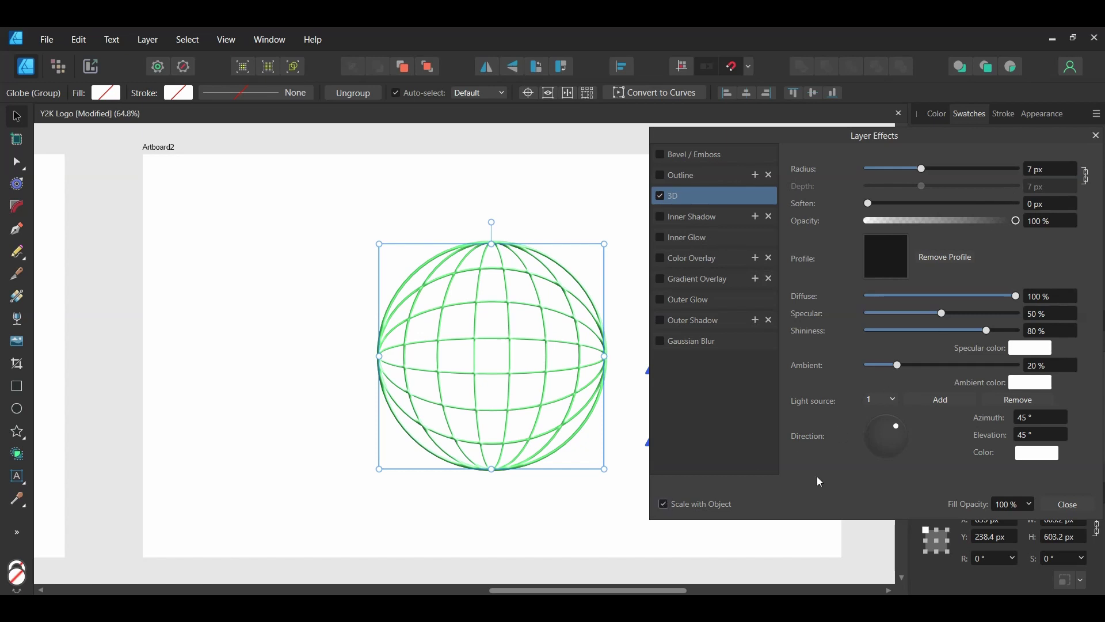
{"action": "left_click", "coordinate": [1076, 506]}
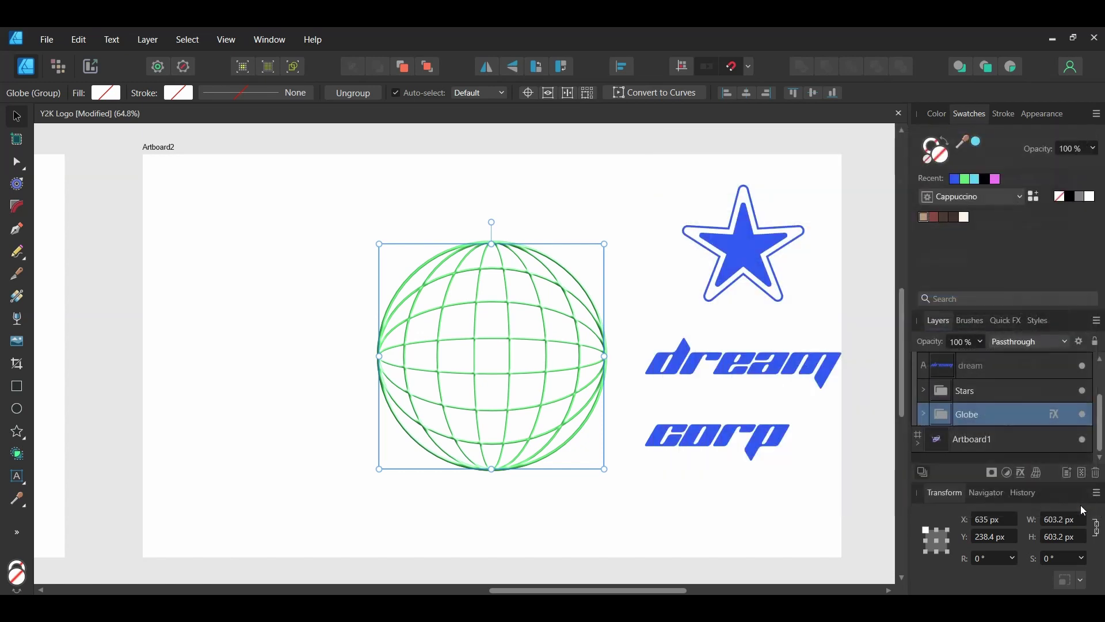
{"action": "left_click", "coordinate": [771, 369]}
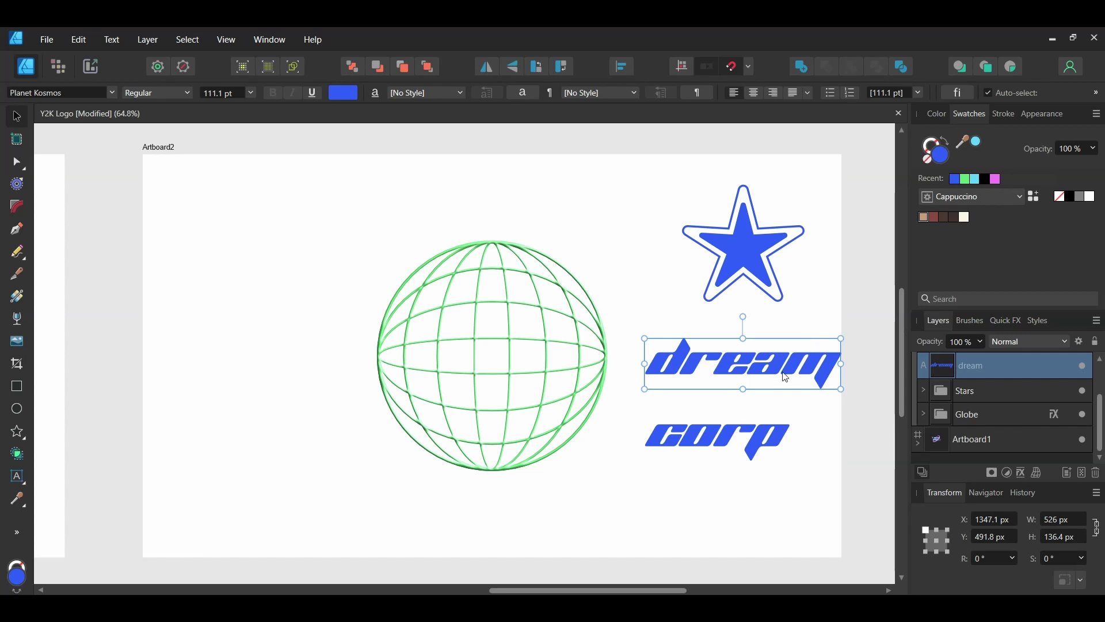
Step: Shrink dream and corp and place them across the globe, corp under dream
{"action": "left_click_drag", "start_coordinate": [842, 337], "coordinate": [828, 341]}
{"action": "left_click_drag", "start_coordinate": [761, 367], "coordinate": [514, 327]}
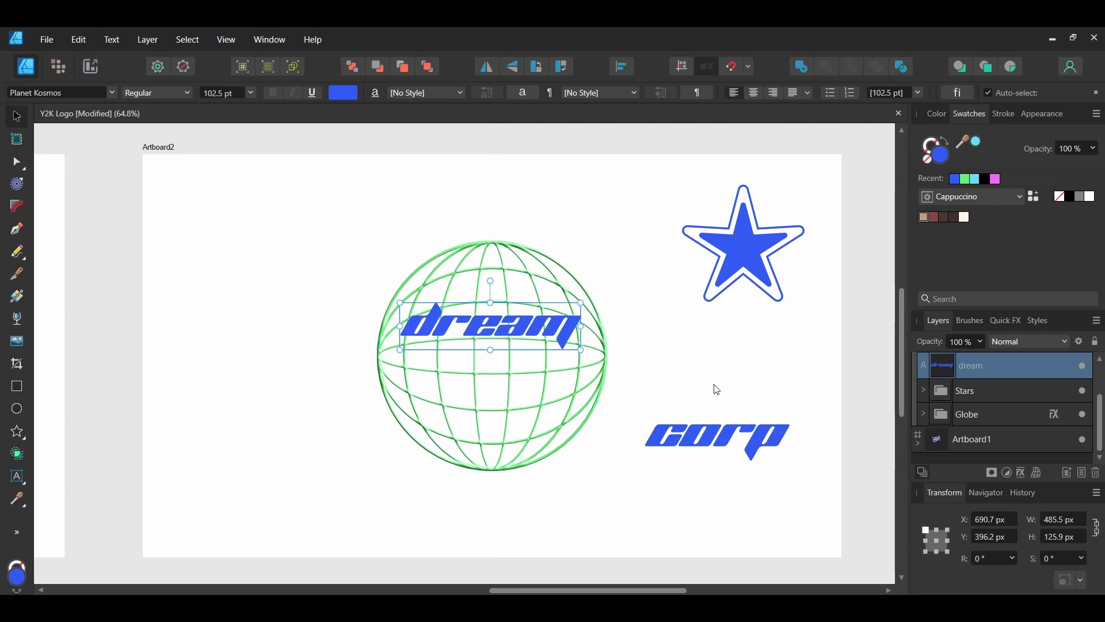
{"action": "left_click", "coordinate": [742, 442]}
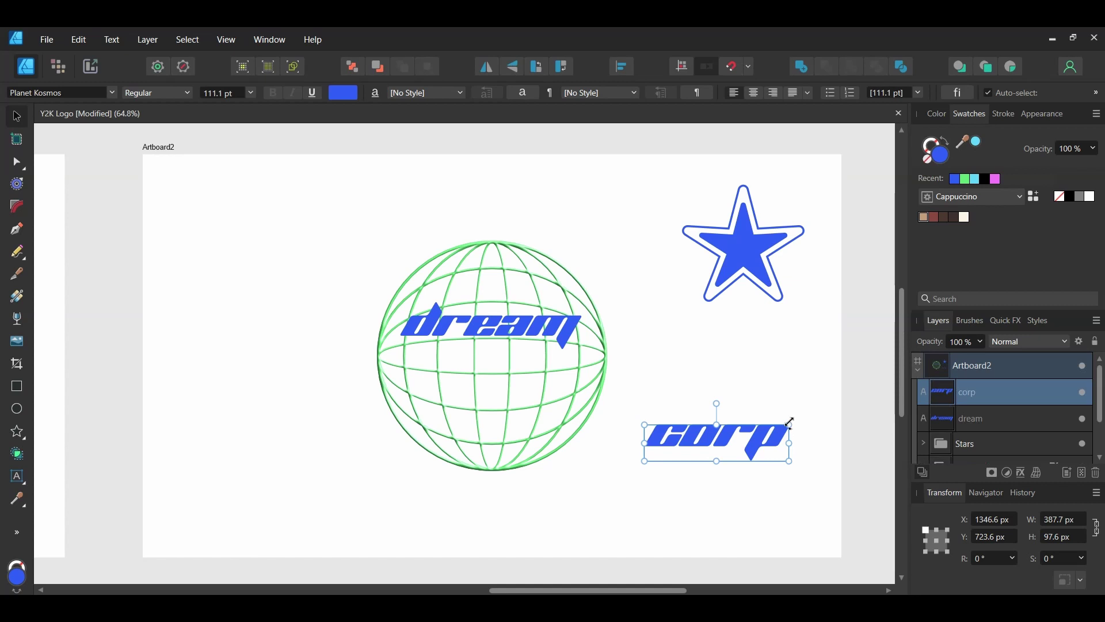
{"action": "left_click_drag", "start_coordinate": [789, 422], "coordinate": [473, 360]}
{"action": "left_click", "coordinate": [812, 535]}
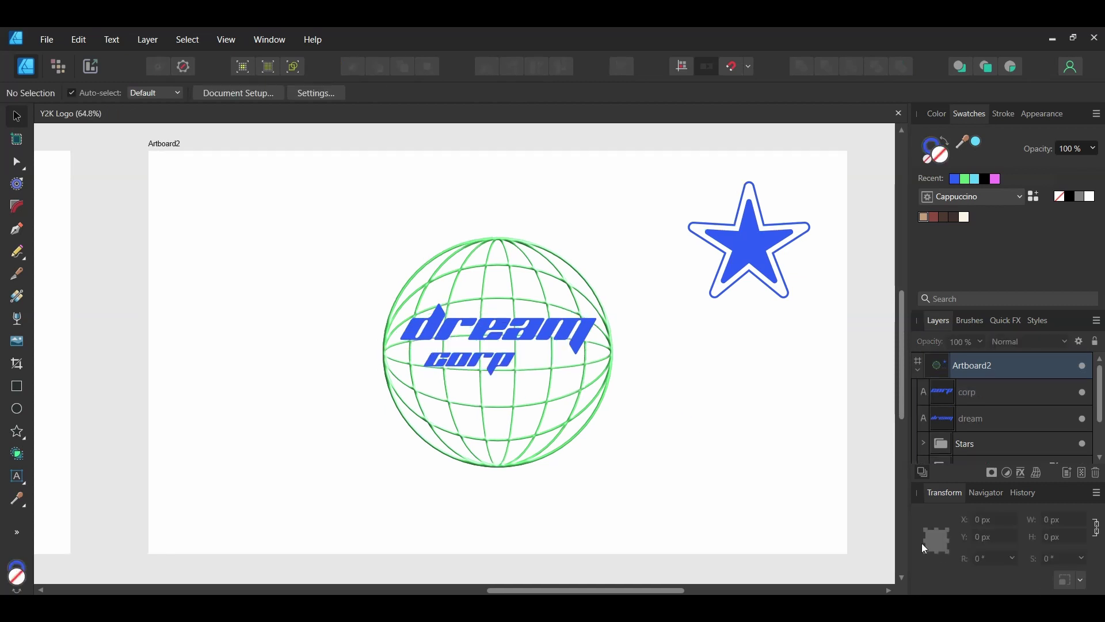
Step: Shrink the Stars group onto the globe's upper left, then copy it to the lower right, rotated
{"action": "left_click", "coordinate": [696, 244]}
{"action": "left_click_drag", "start_coordinate": [696, 244], "coordinate": [516, 248]}
{"action": "left_click_drag", "start_coordinate": [564, 173], "coordinate": [495, 269]}
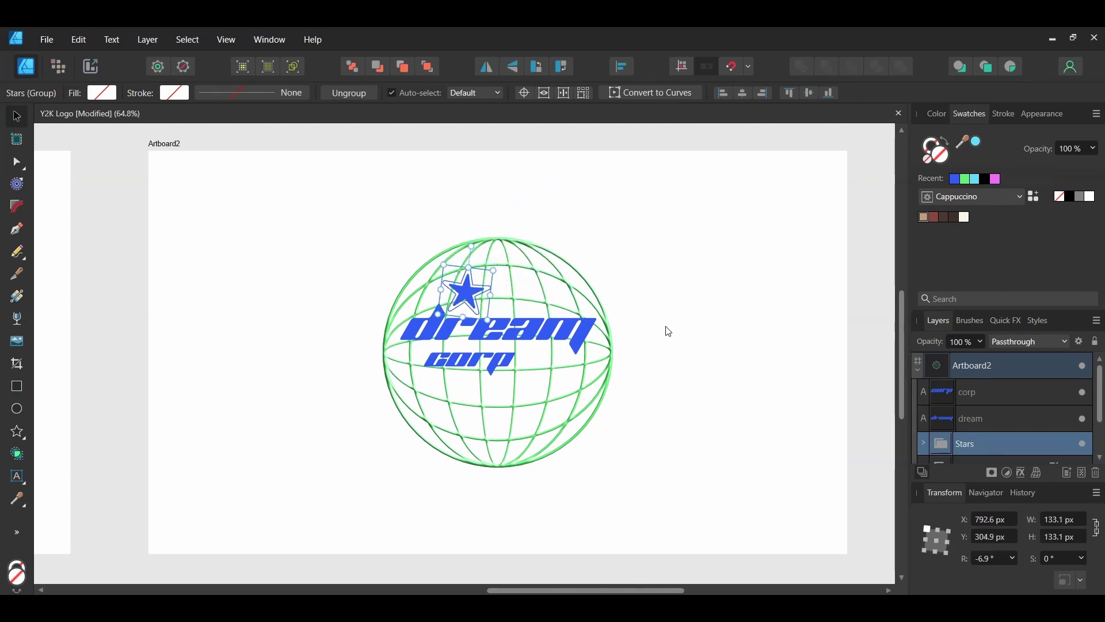
{"action": "left_click_drag", "start_coordinate": [469, 295], "coordinate": [561, 339]}
{"action": "left_click", "coordinate": [704, 459]}
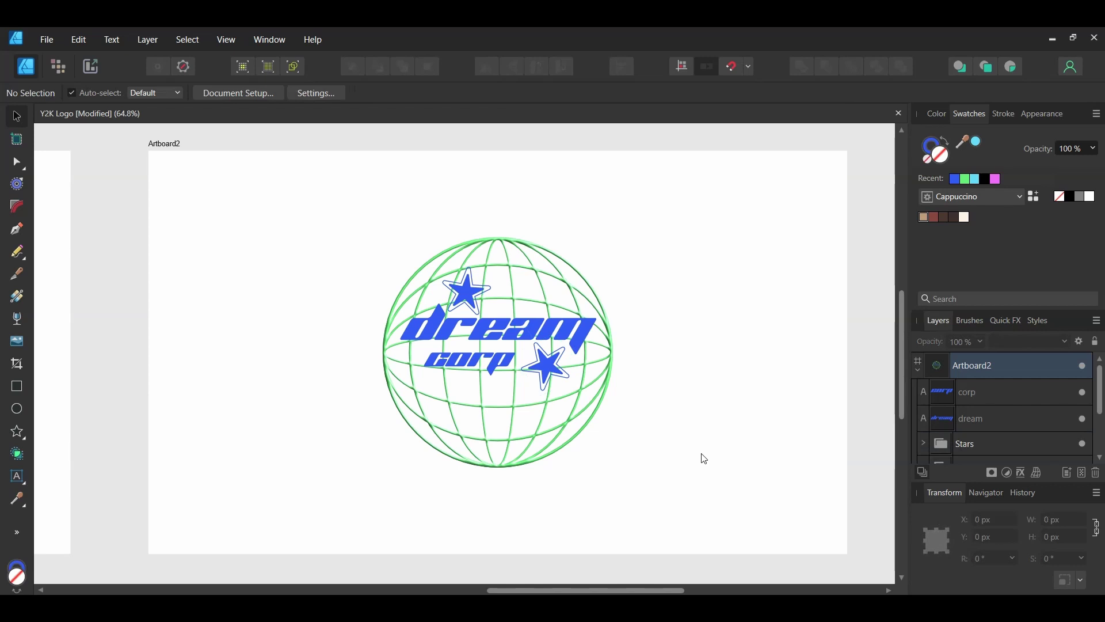
Step: Fill the Globe group's outer ellipse with near-black #141111
{"action": "left_click", "coordinate": [575, 268]}
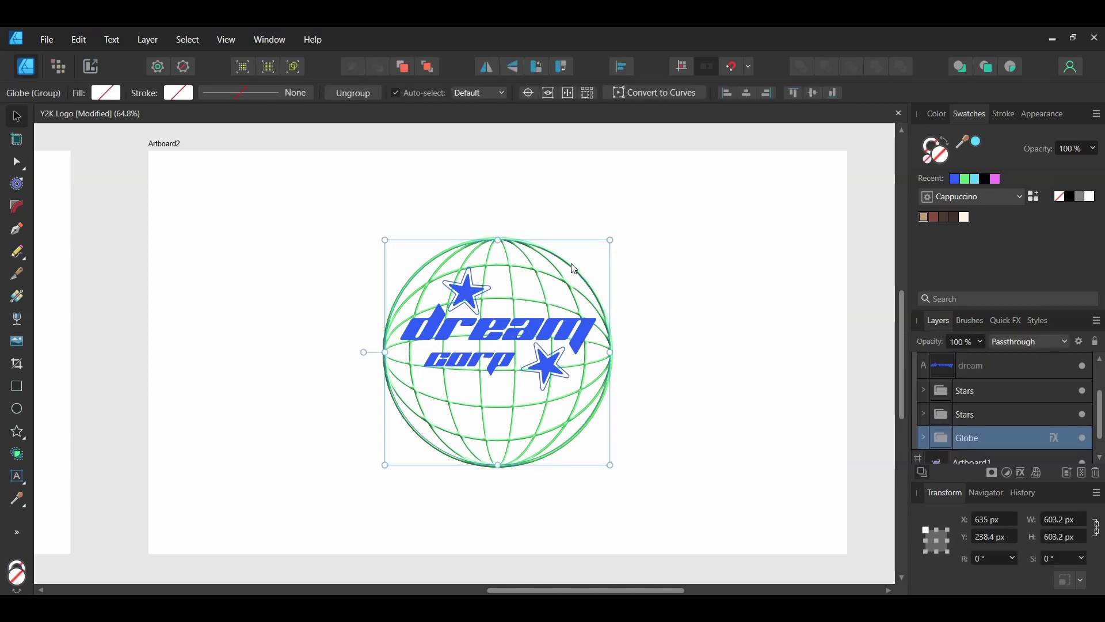
{"action": "left_click", "coordinate": [574, 268]}
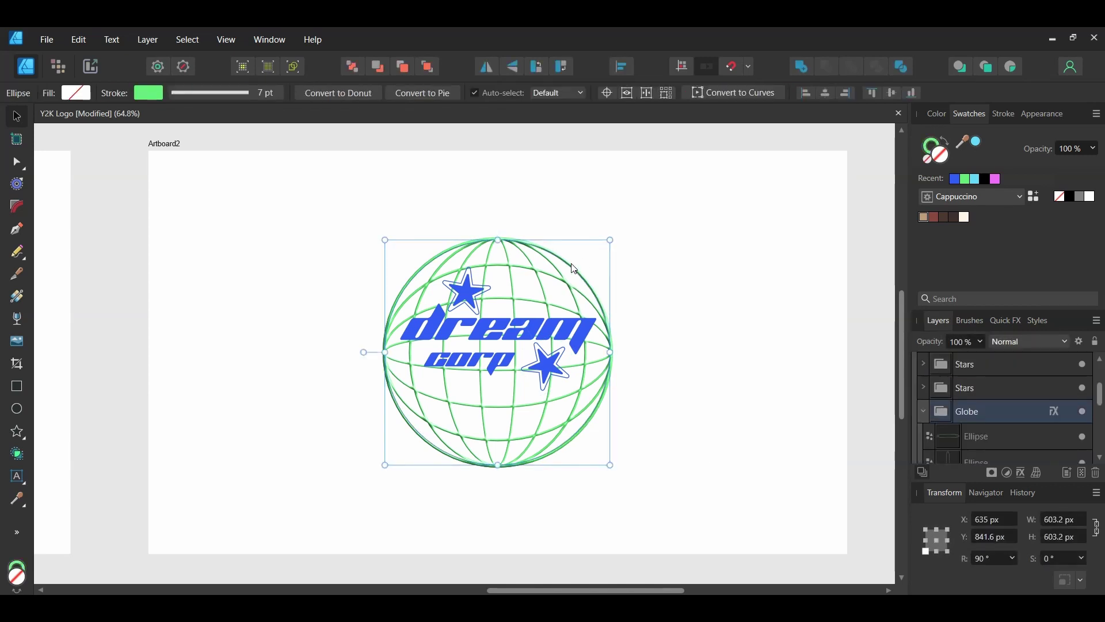
{"action": "left_click", "coordinate": [574, 268]}
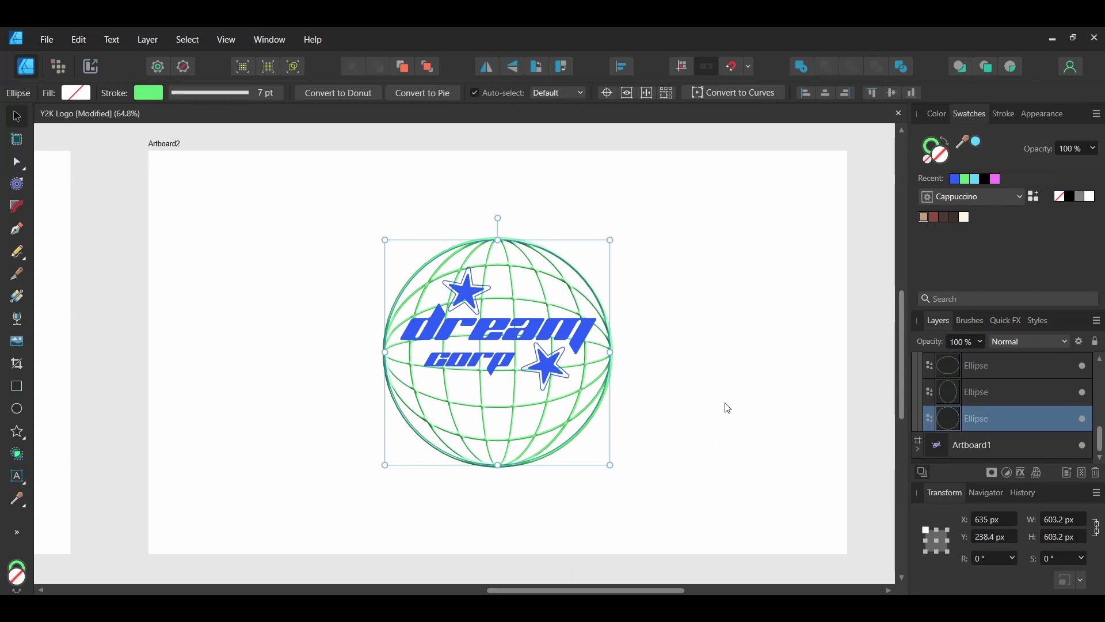
{"action": "double_click", "coordinate": [941, 154]}
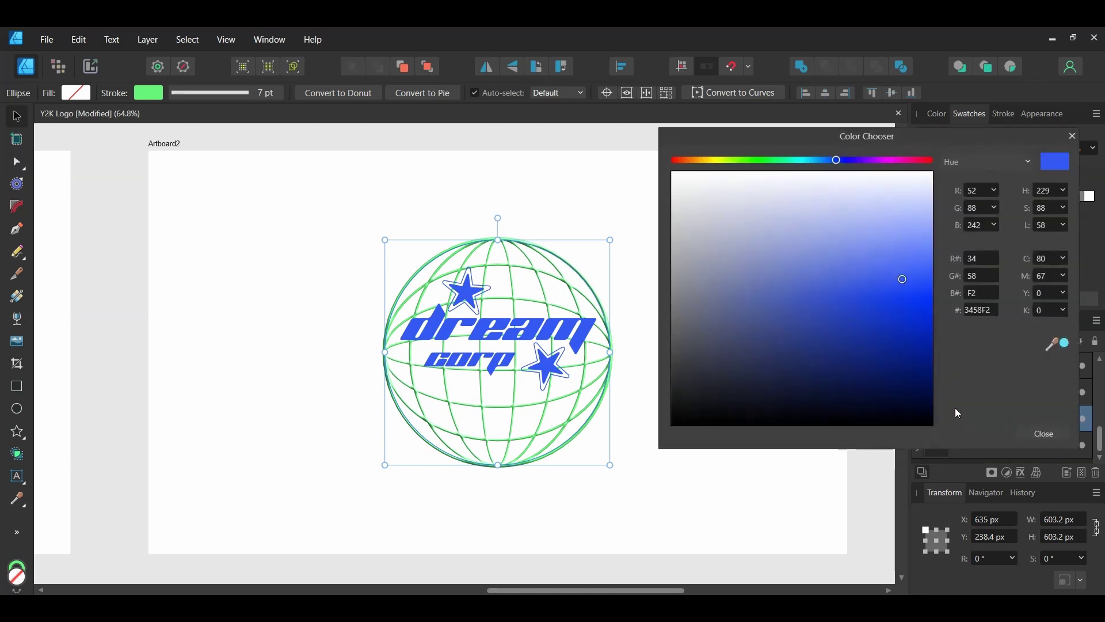
{"action": "left_click", "coordinate": [982, 310]}
{"action": "type", "text": "14"}
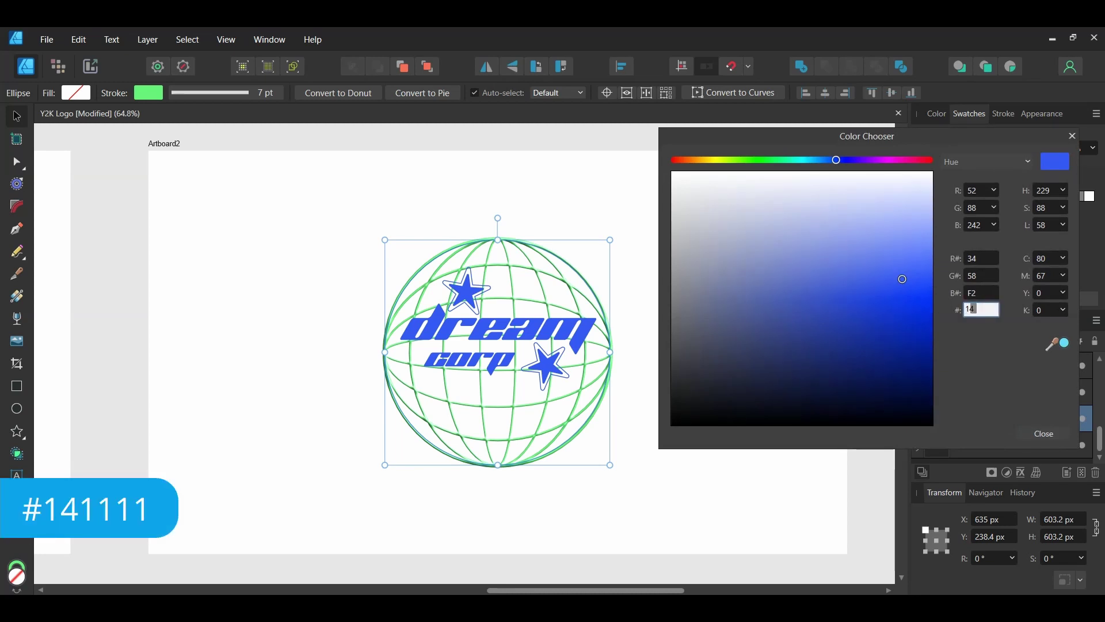
{"action": "type", "text": "1111"}
{"action": "key", "text": "Return"}
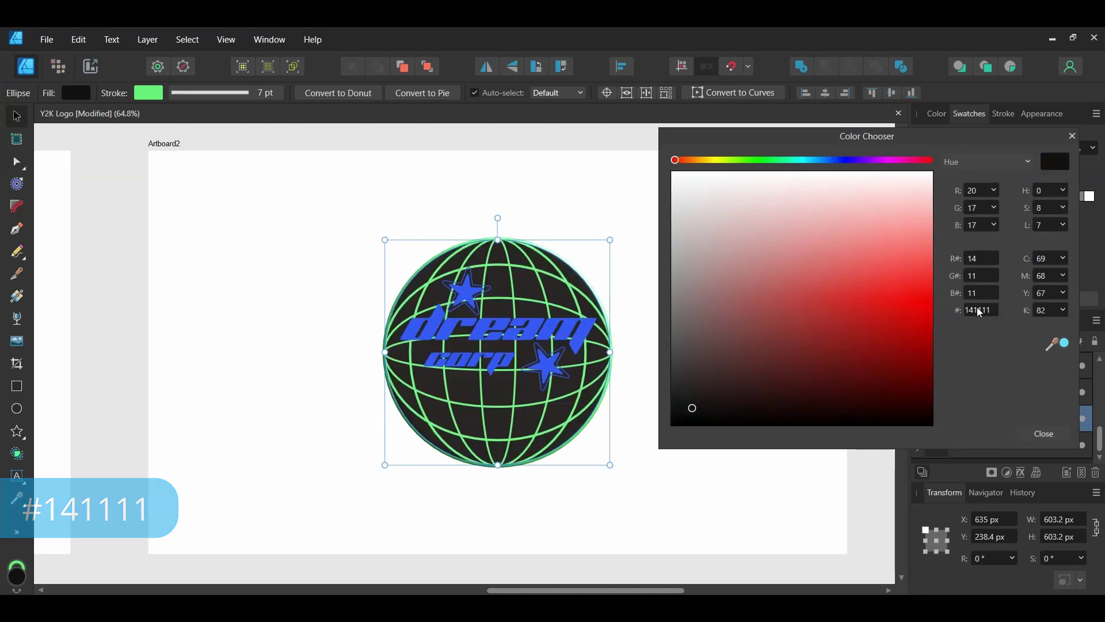
{"action": "left_click", "coordinate": [1052, 433]}
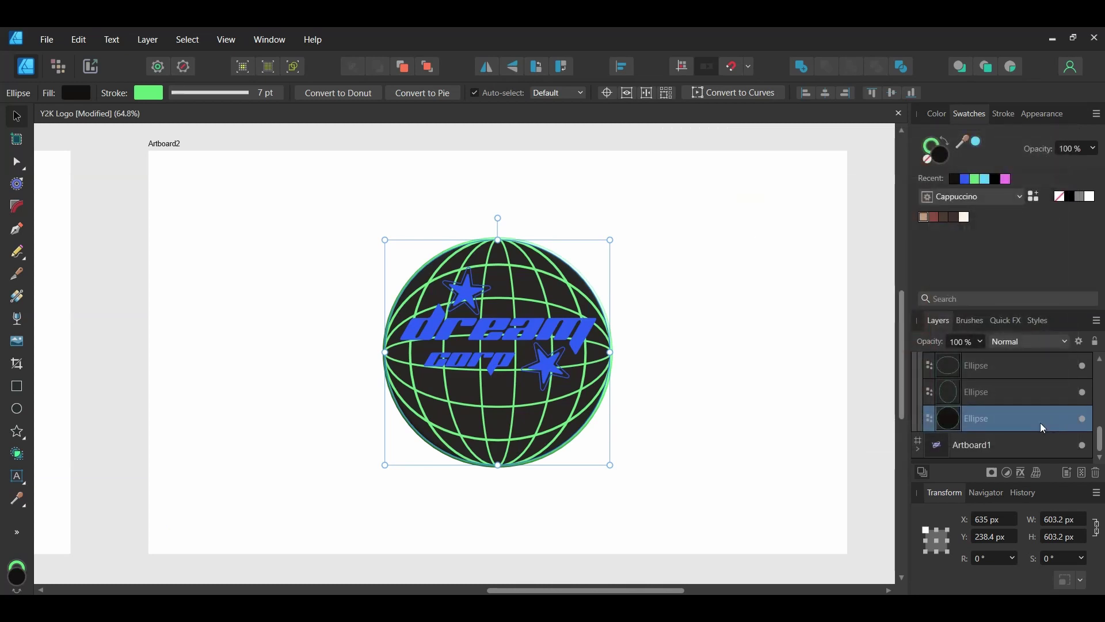
Step: Turn on a 3D layer effect with 3 px radius for the dream text
{"action": "left_click", "coordinate": [558, 324]}
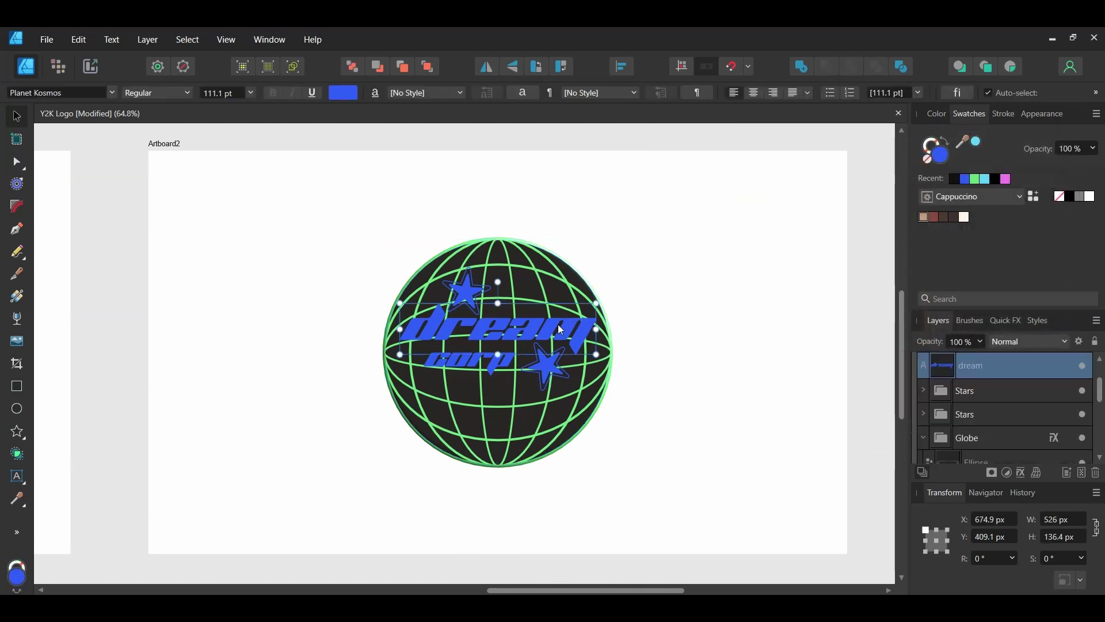
{"action": "left_click", "coordinate": [1022, 474]}
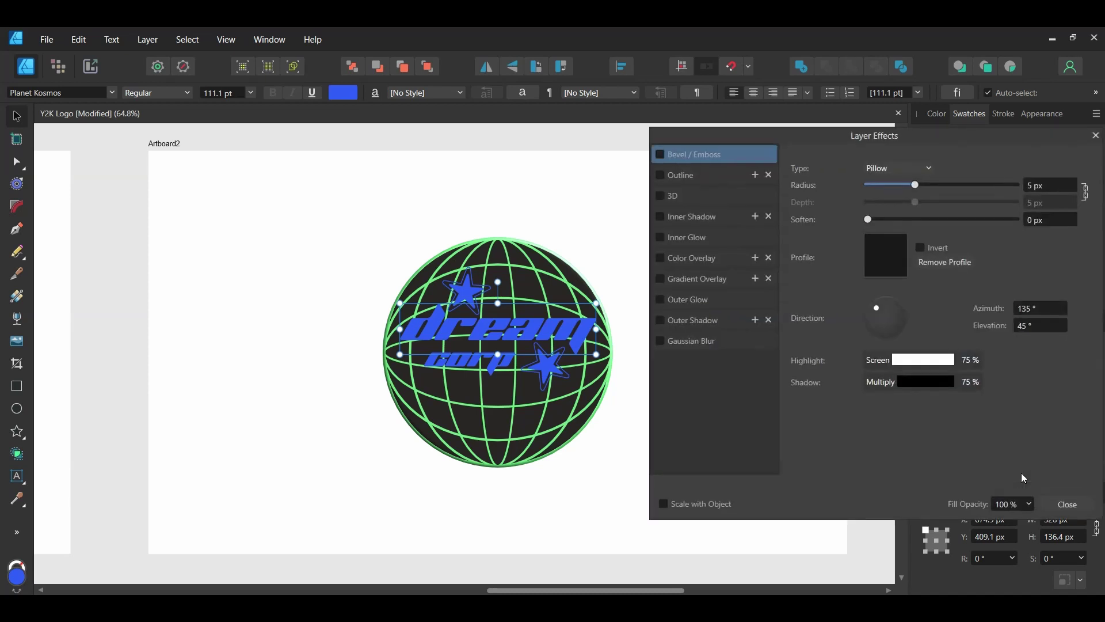
{"action": "left_click", "coordinate": [696, 196]}
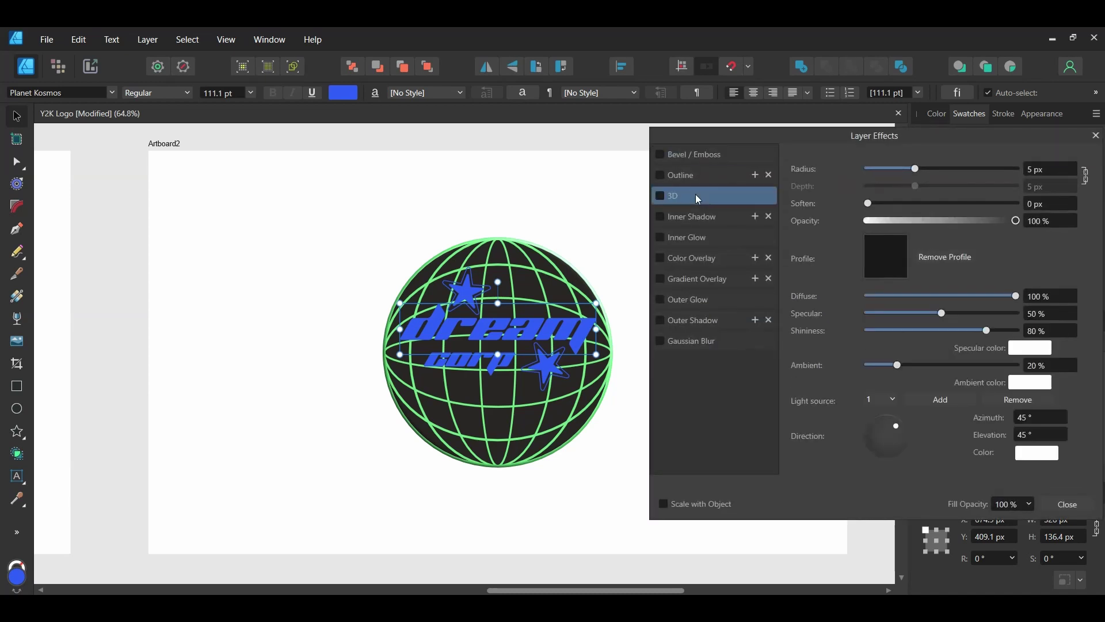
{"action": "left_click", "coordinate": [662, 196]}
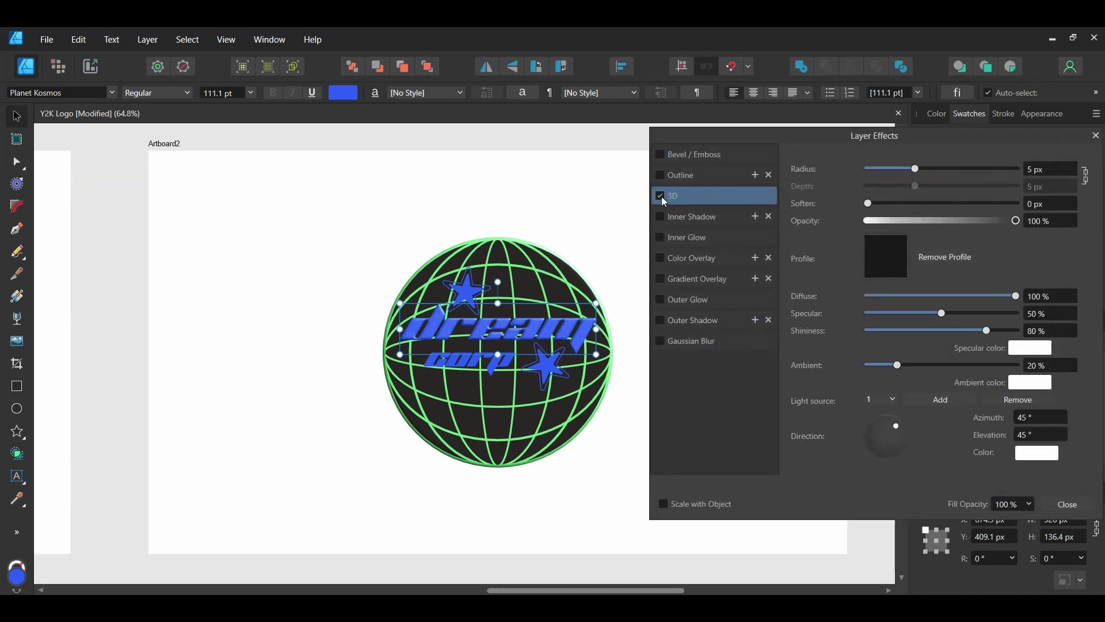
{"action": "left_click", "coordinate": [1061, 166]}
{"action": "type", "text": "3"}
{"action": "key", "text": "Return"}
Step: Add a 10 px white (FFFFFF) Outline effect to dream
{"action": "left_click", "coordinate": [706, 179]}
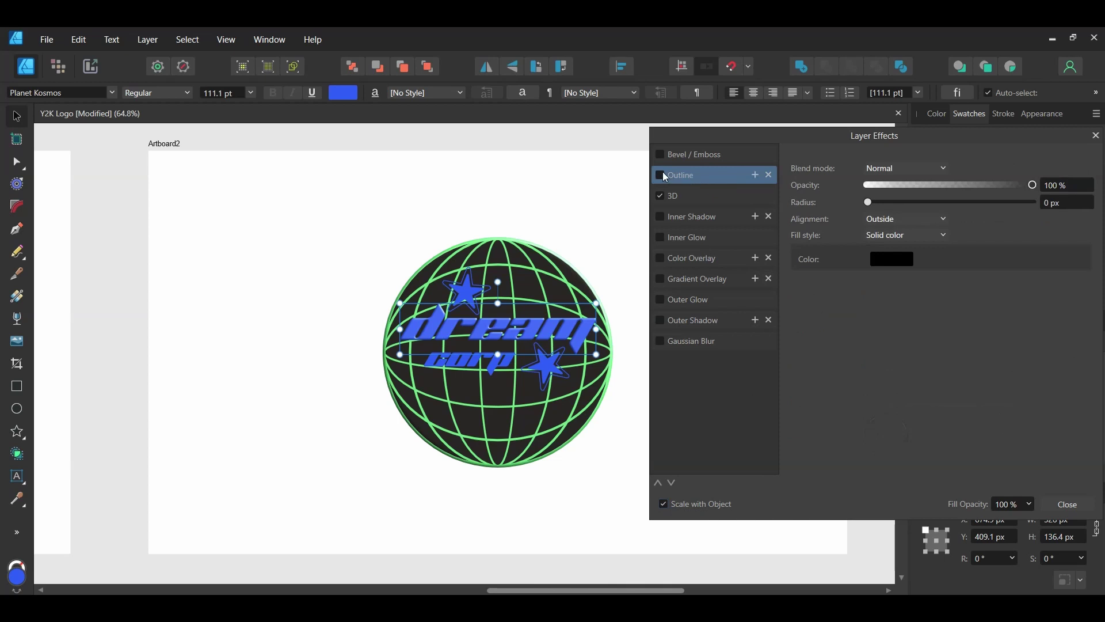
{"action": "left_click", "coordinate": [1073, 203]}
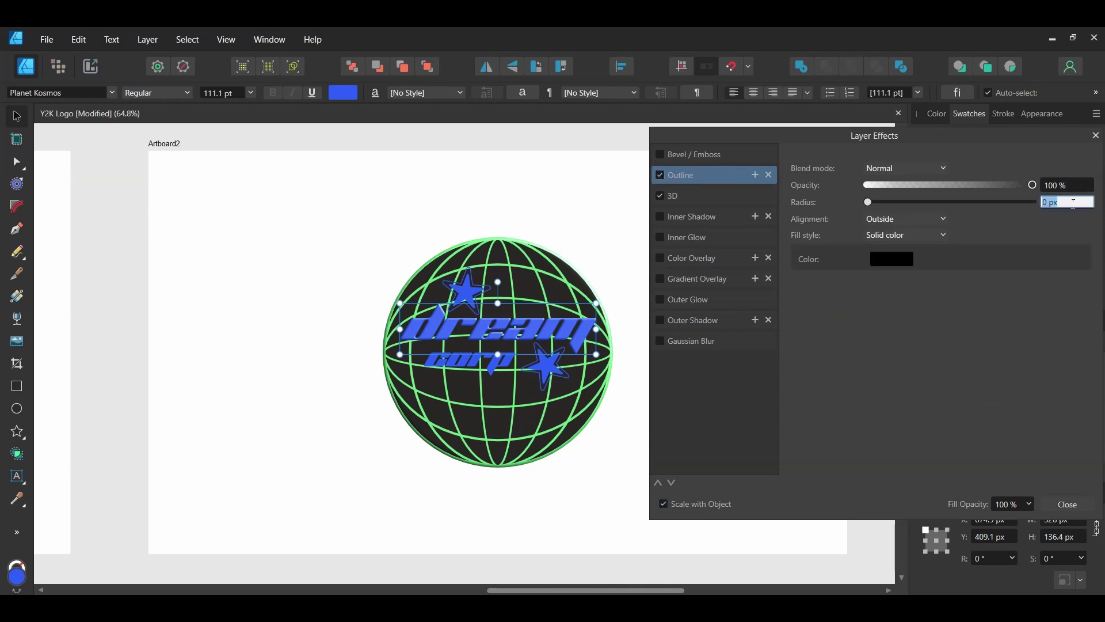
{"action": "type", "text": "10"}
{"action": "key", "text": "Return"}
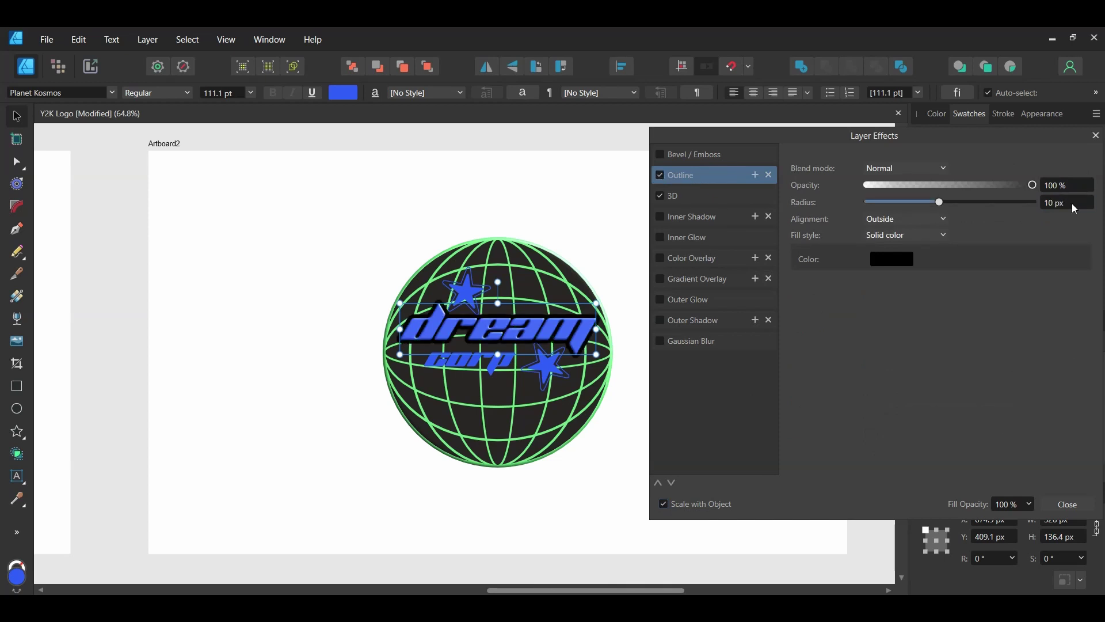
{"action": "left_click", "coordinate": [890, 263]}
{"action": "left_click_drag", "start_coordinate": [824, 307], "coordinate": [951, 316]}
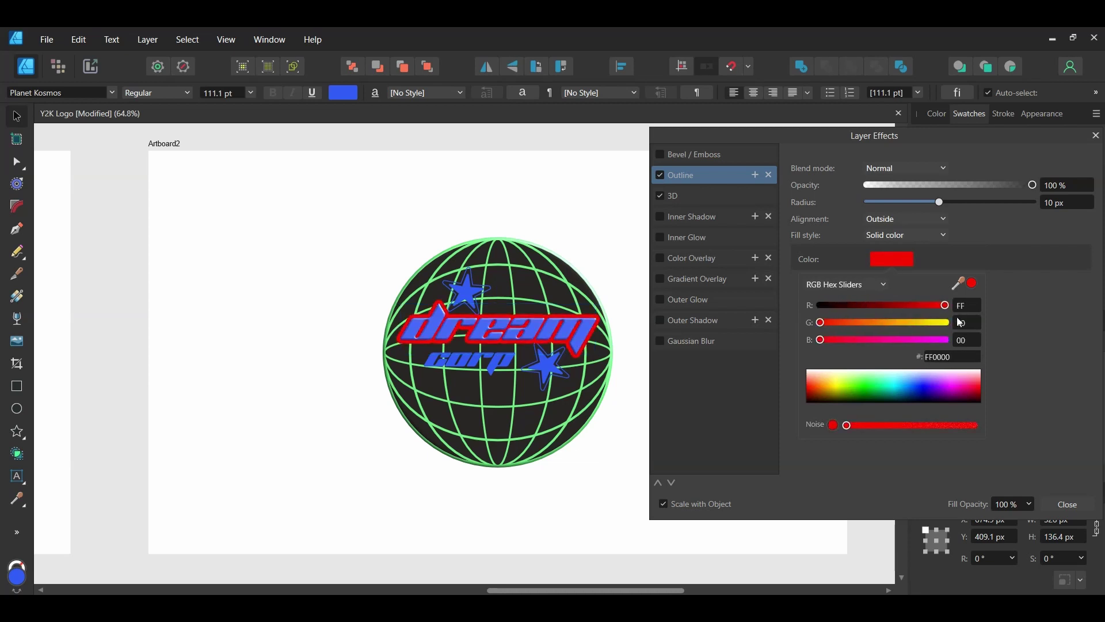
{"action": "left_click_drag", "start_coordinate": [821, 322], "coordinate": [958, 326]}
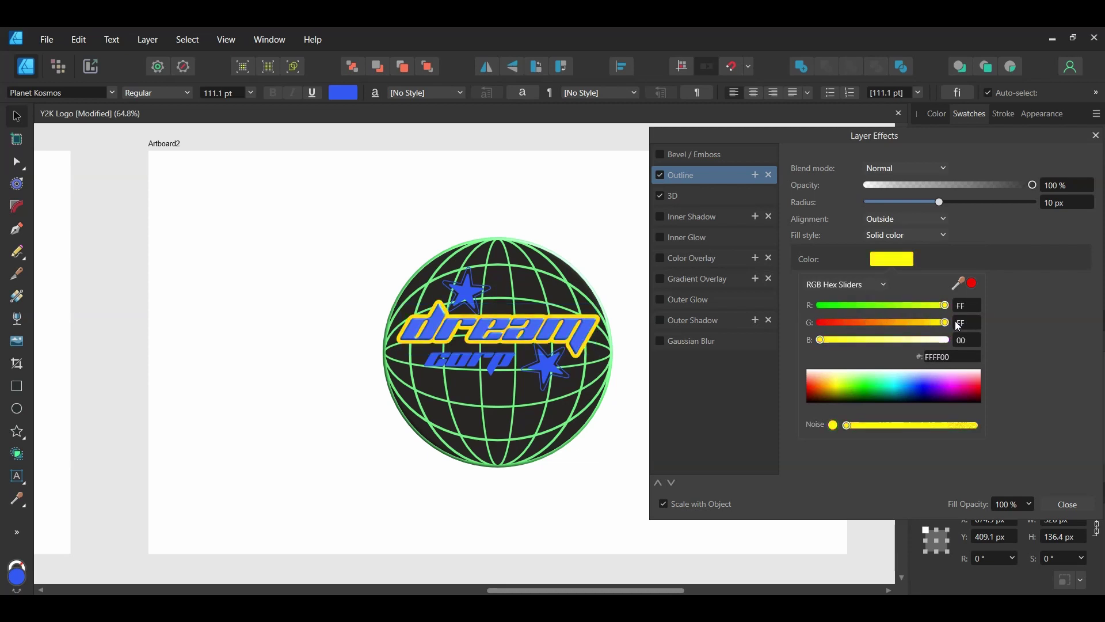
{"action": "left_click_drag", "start_coordinate": [820, 340], "coordinate": [959, 343]}
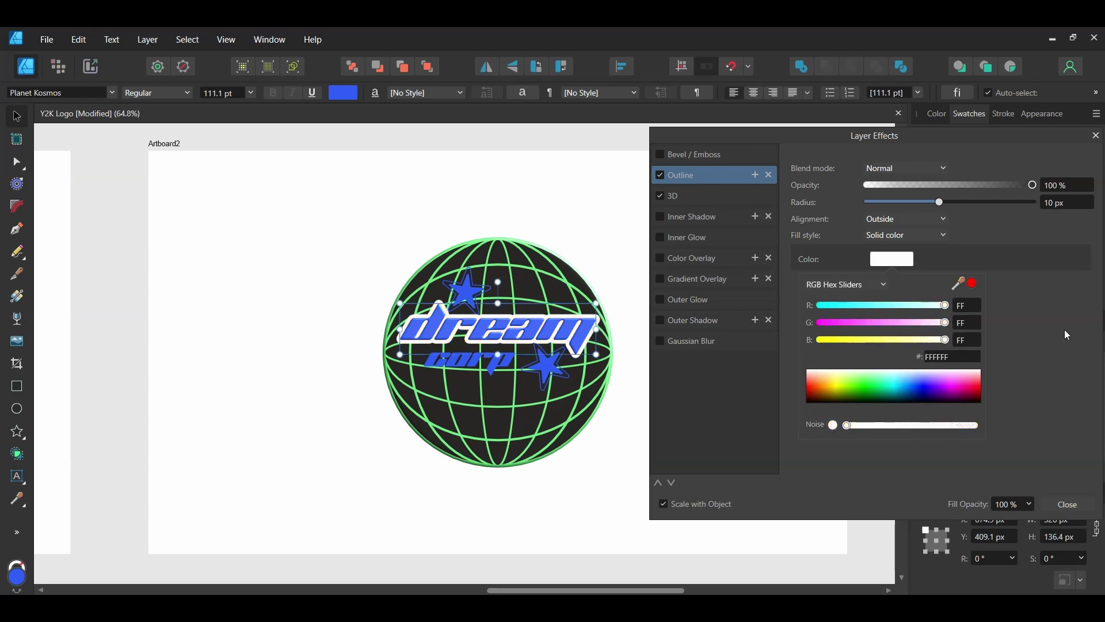
{"action": "left_click", "coordinate": [1076, 504]}
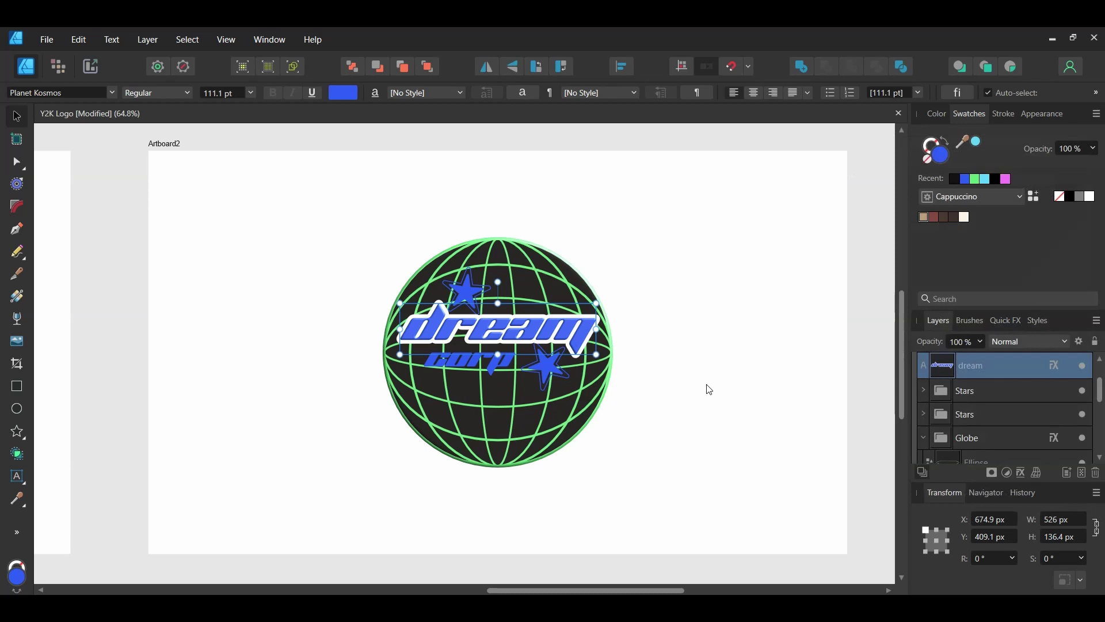
Step: Paste dream's effects onto the corp text and verify its 3D settings
{"action": "left_click", "coordinate": [492, 375]}
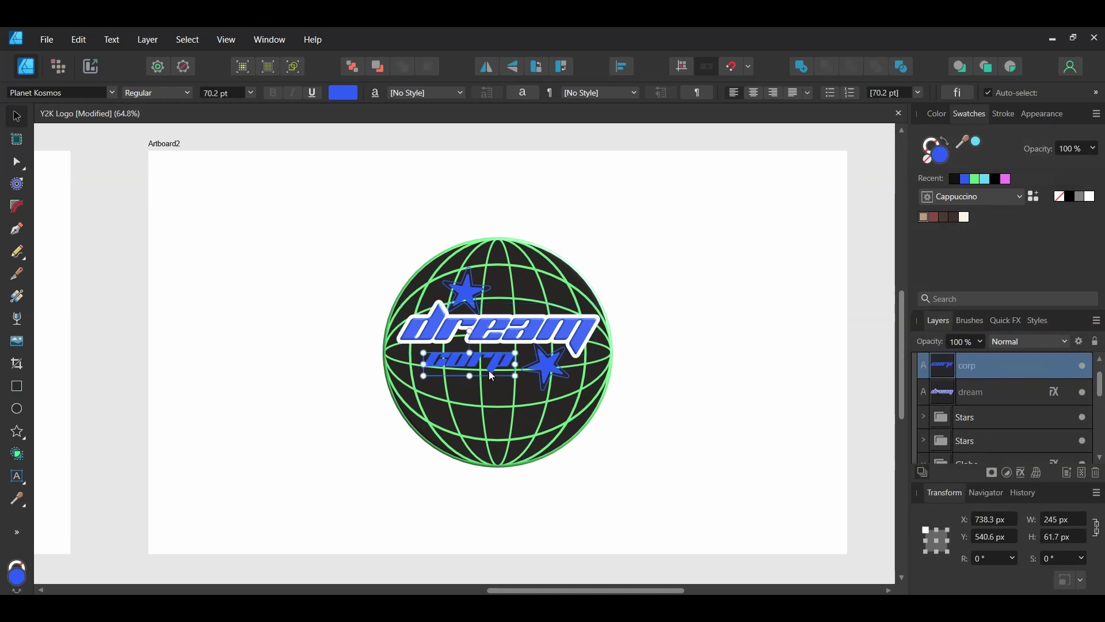
{"action": "left_click", "coordinate": [79, 39]}
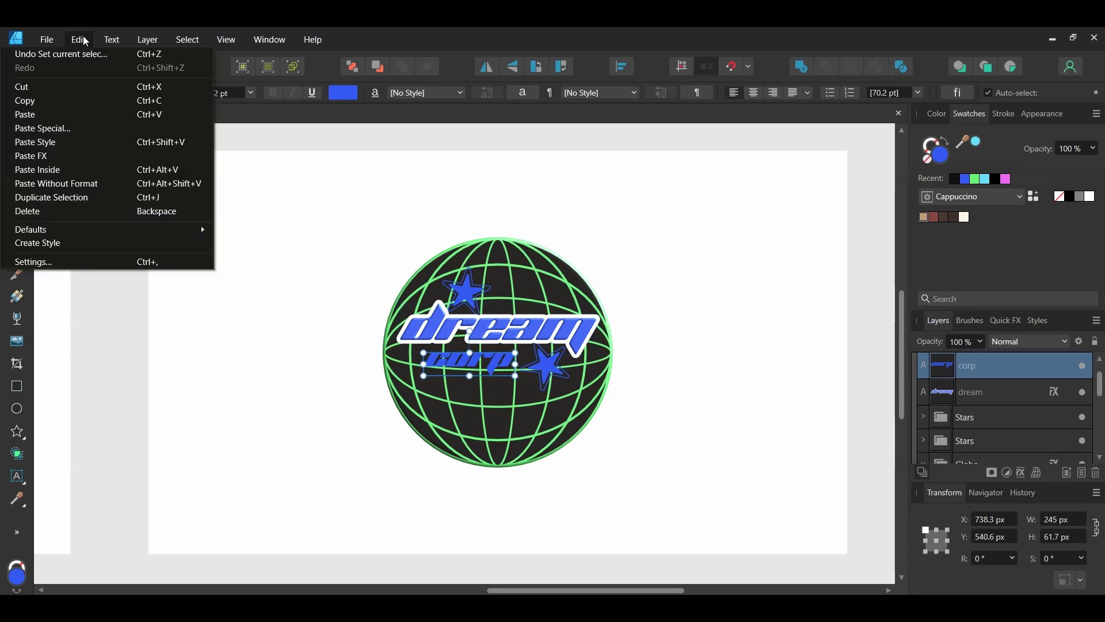
{"action": "key", "text": "Escape"}
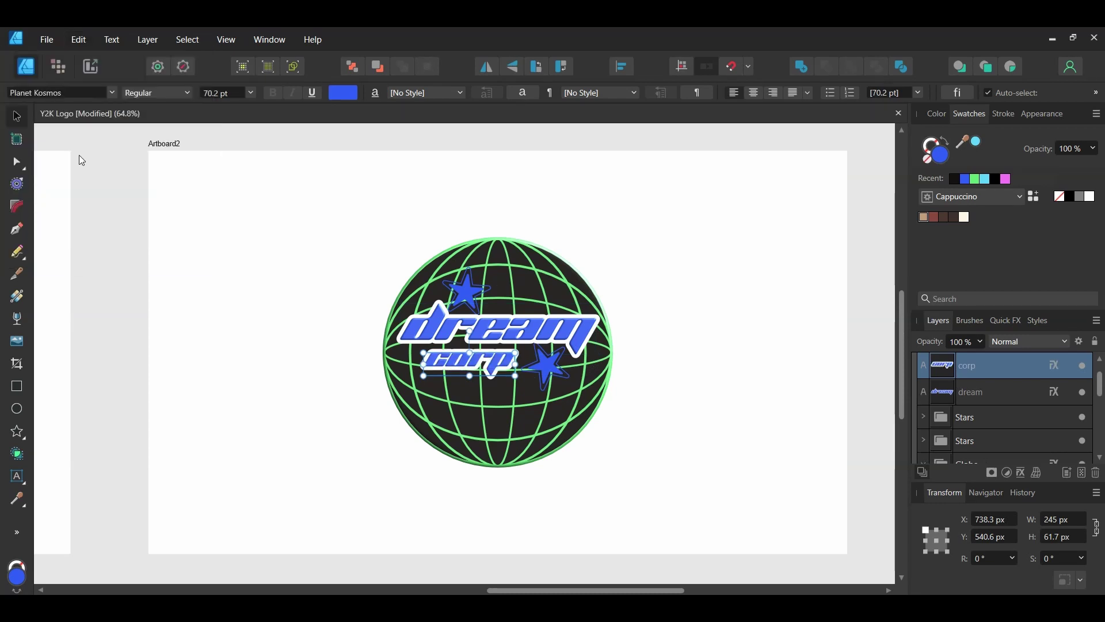
{"action": "left_click", "coordinate": [1054, 366]}
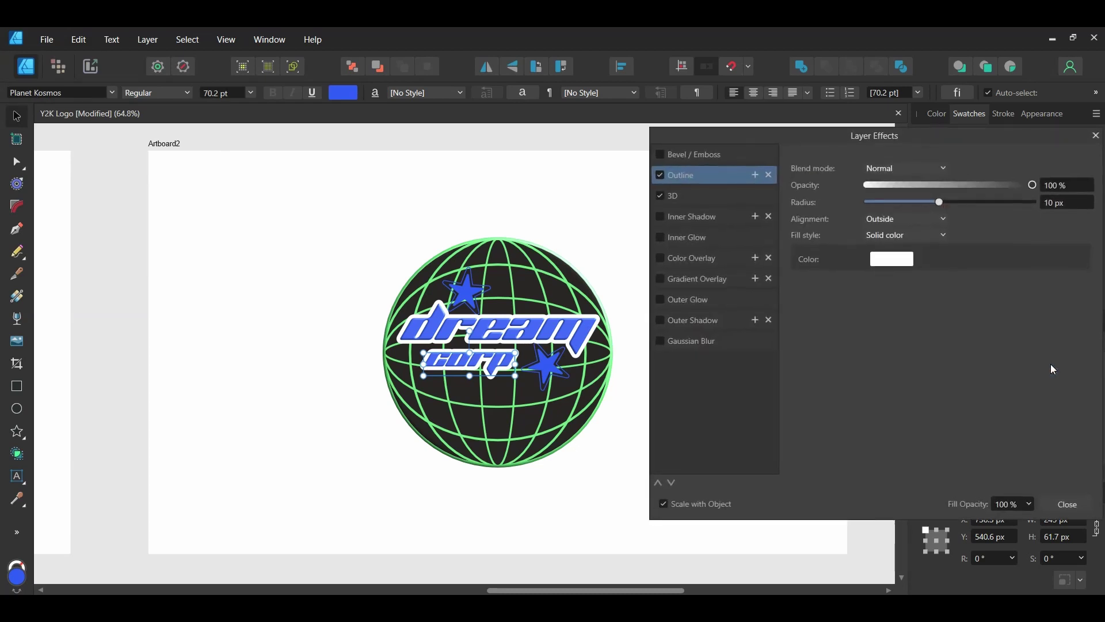
{"action": "left_click", "coordinate": [725, 199]}
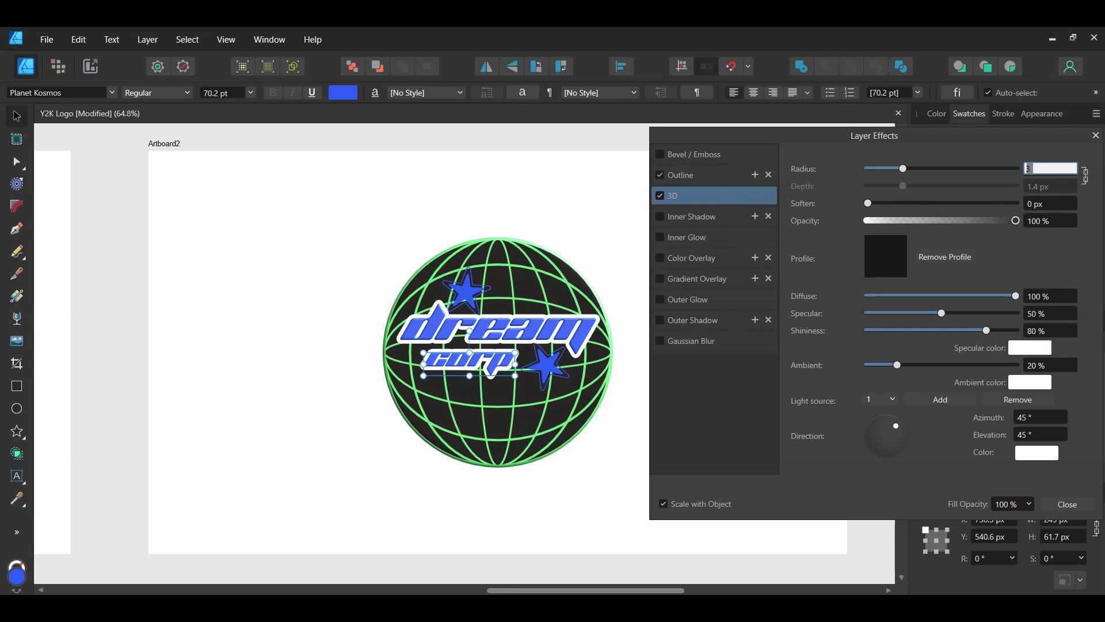
{"action": "key", "text": "Escape"}
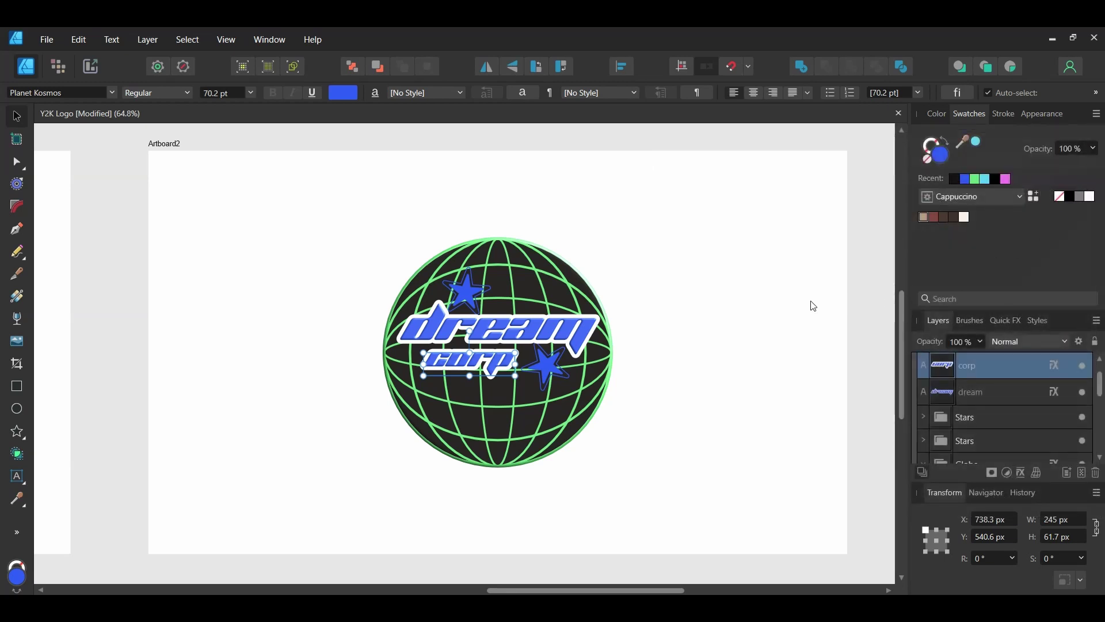
{"action": "left_click", "coordinate": [473, 282]}
Step: Make the upper back star white with no stroke and remove the lower back star's stroke
{"action": "double_click", "coordinate": [473, 284]}
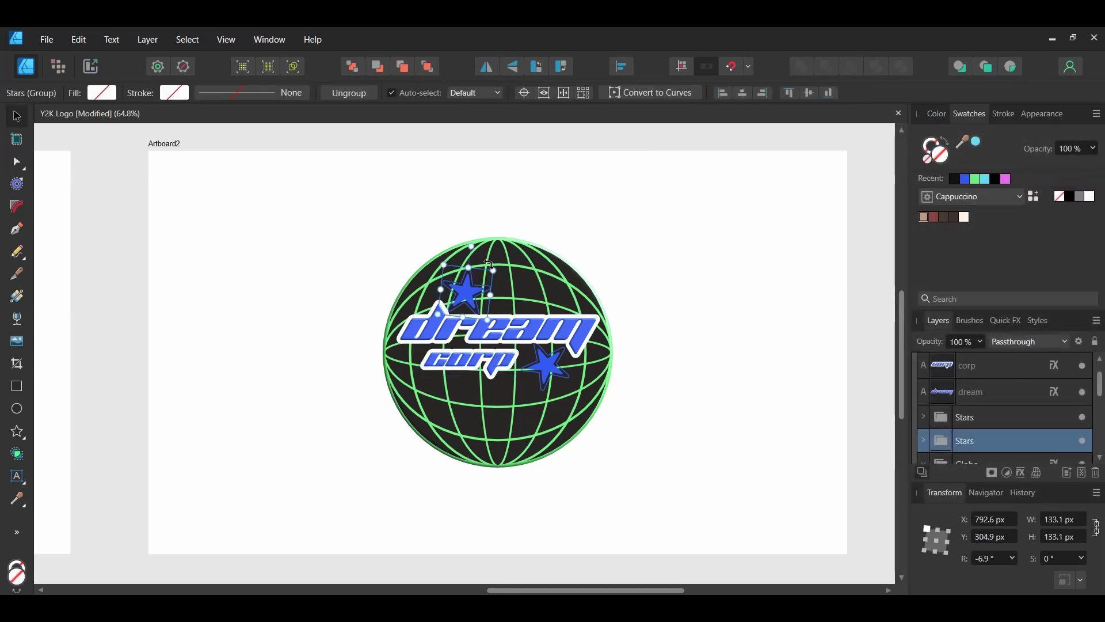
{"action": "scroll", "coordinate": [469, 282], "scroll_direction": "up", "scroll_amount": 1}
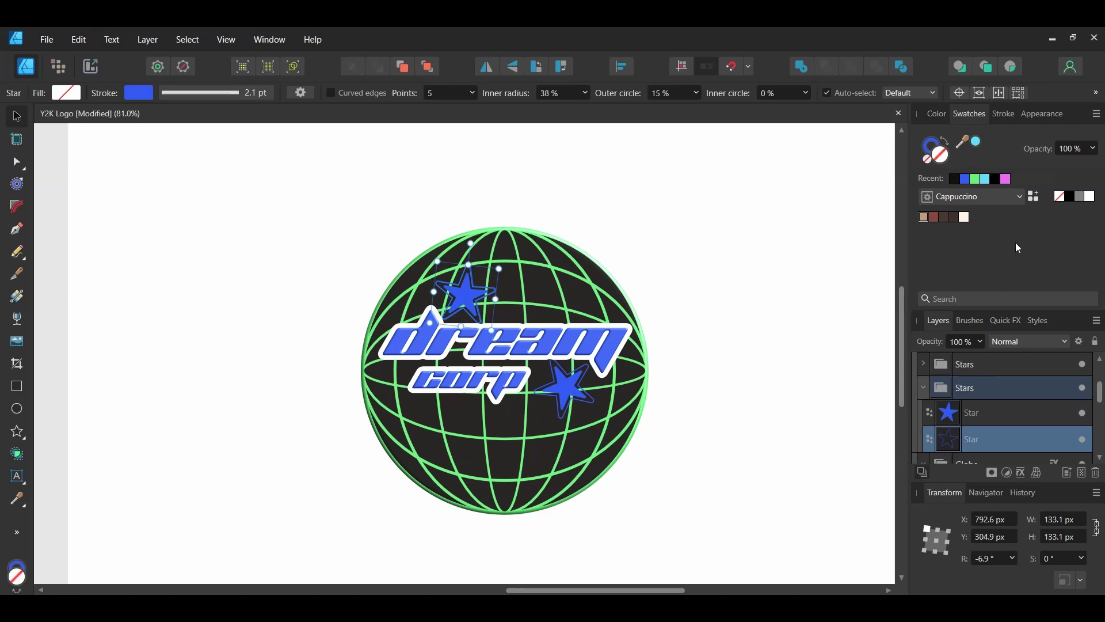
{"action": "left_click", "coordinate": [1091, 196]}
{"action": "left_click", "coordinate": [945, 141]}
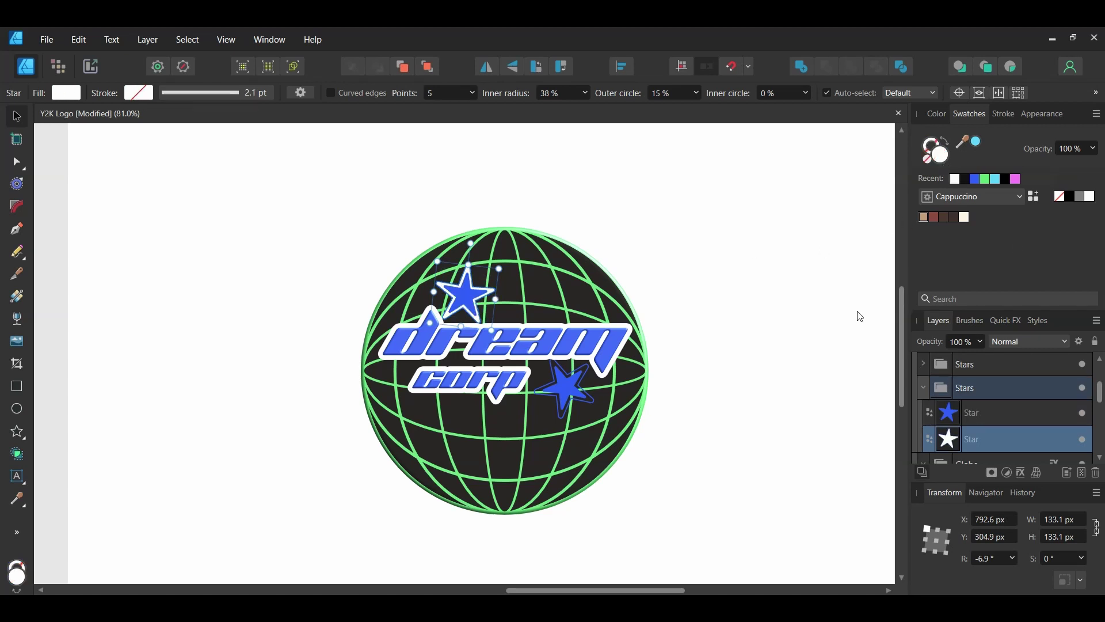
{"action": "left_click", "coordinate": [592, 400]}
{"action": "left_click", "coordinate": [928, 161]}
{"action": "left_click", "coordinate": [928, 160]}
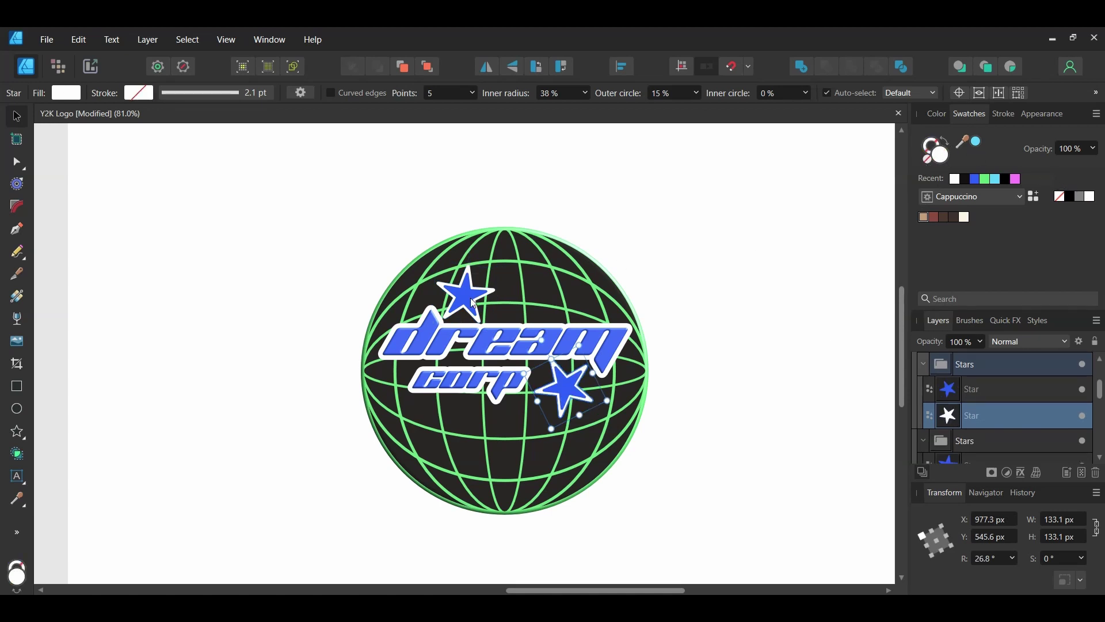
{"action": "left_click", "coordinate": [502, 477]}
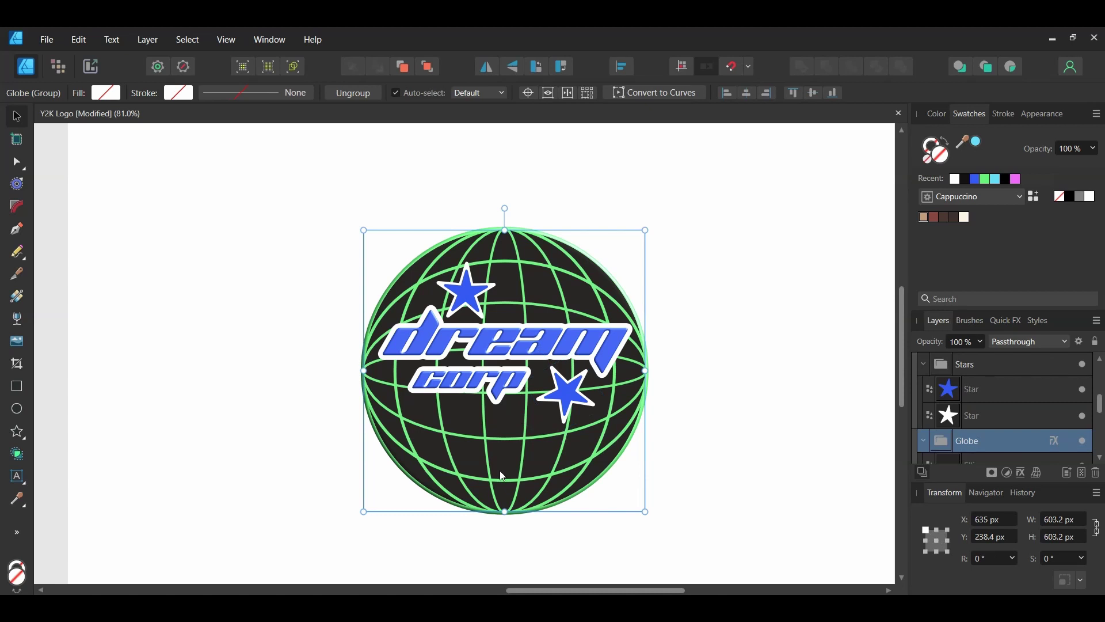
Step: Paste the copied effects onto both Stars groups, then marquee-select all five logo objects
{"action": "left_click", "coordinate": [467, 287]}
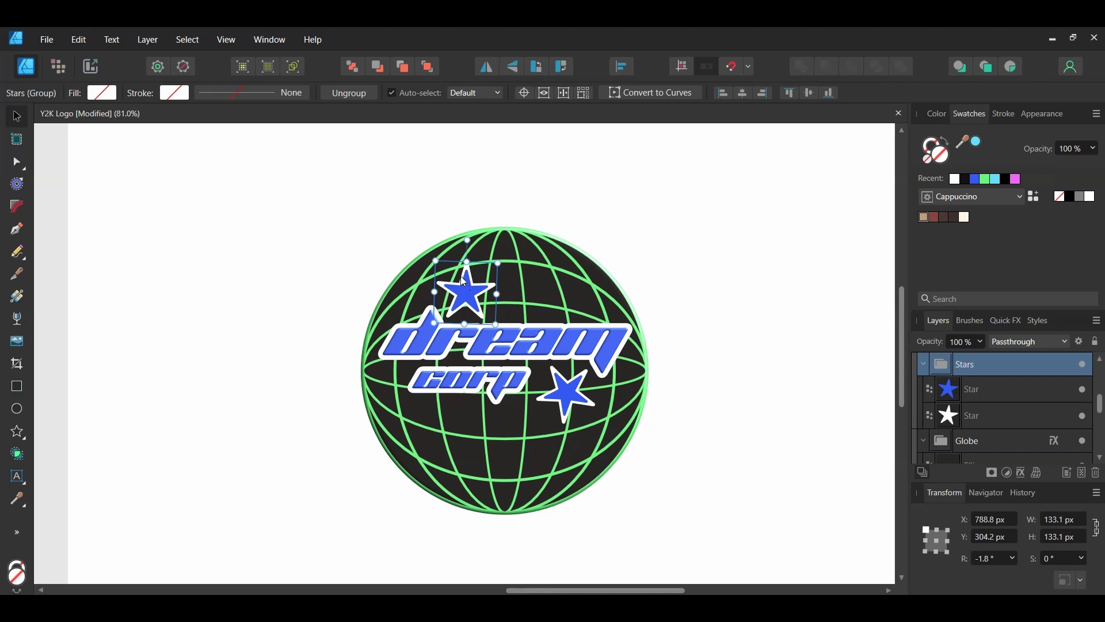
{"action": "left_click", "coordinate": [78, 41]}
{"action": "left_click", "coordinate": [67, 154]}
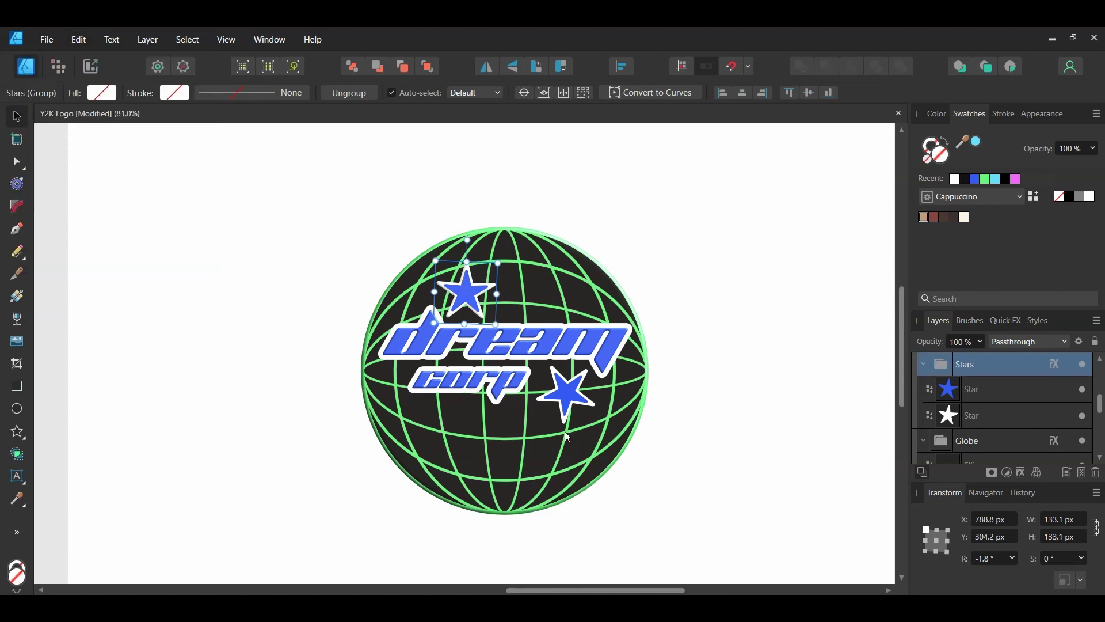
{"action": "left_click", "coordinate": [571, 396]}
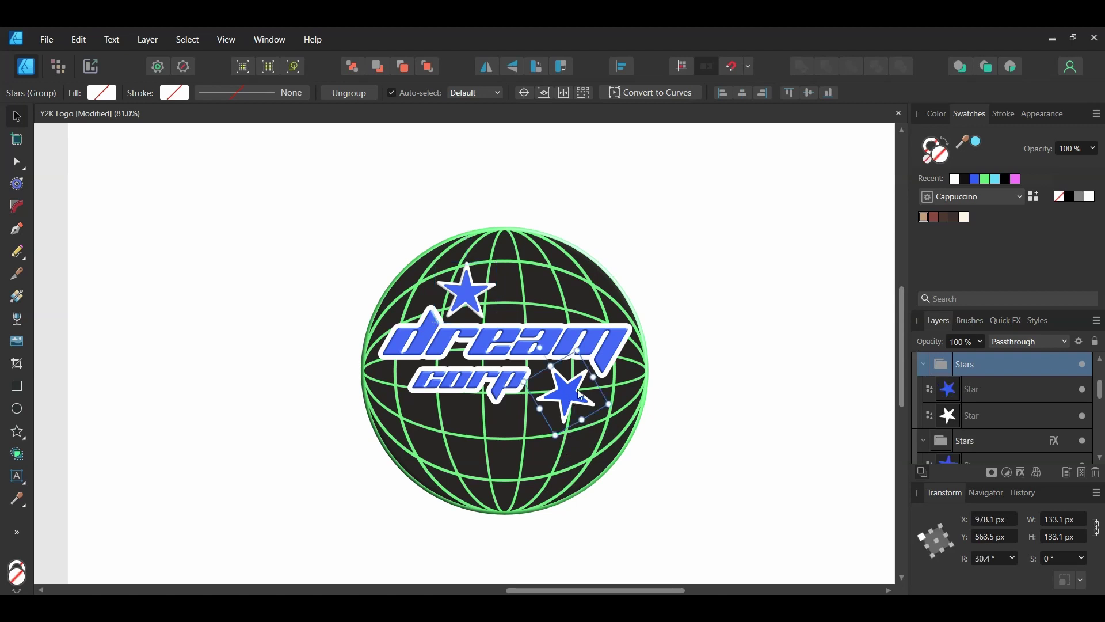
{"action": "left_click", "coordinate": [79, 40]}
{"action": "left_click", "coordinate": [72, 155]}
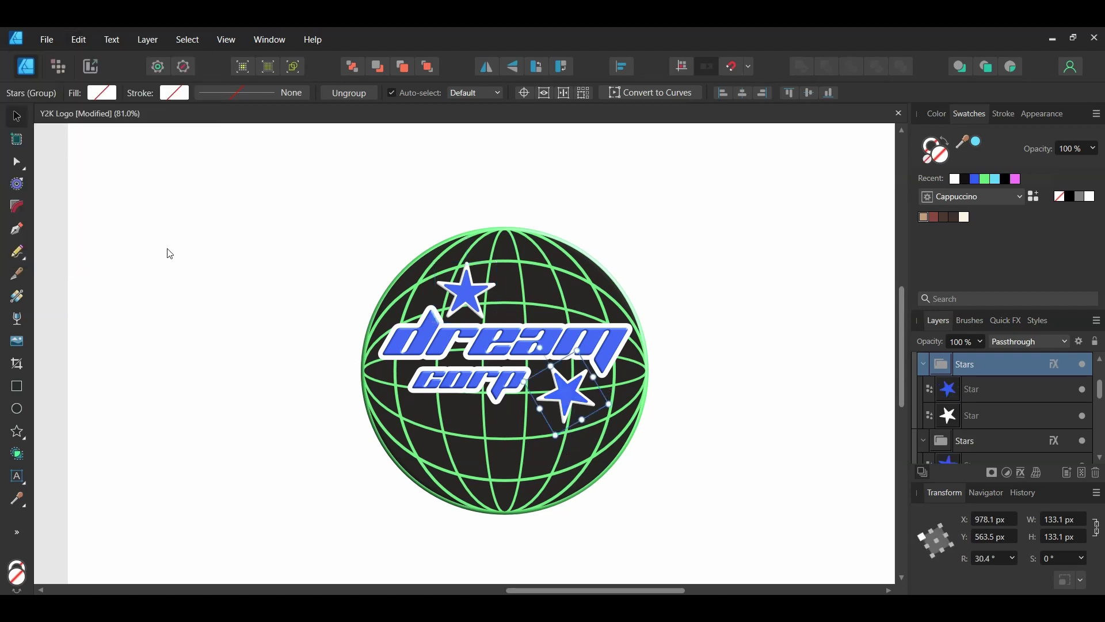
{"action": "left_click", "coordinate": [713, 521]}
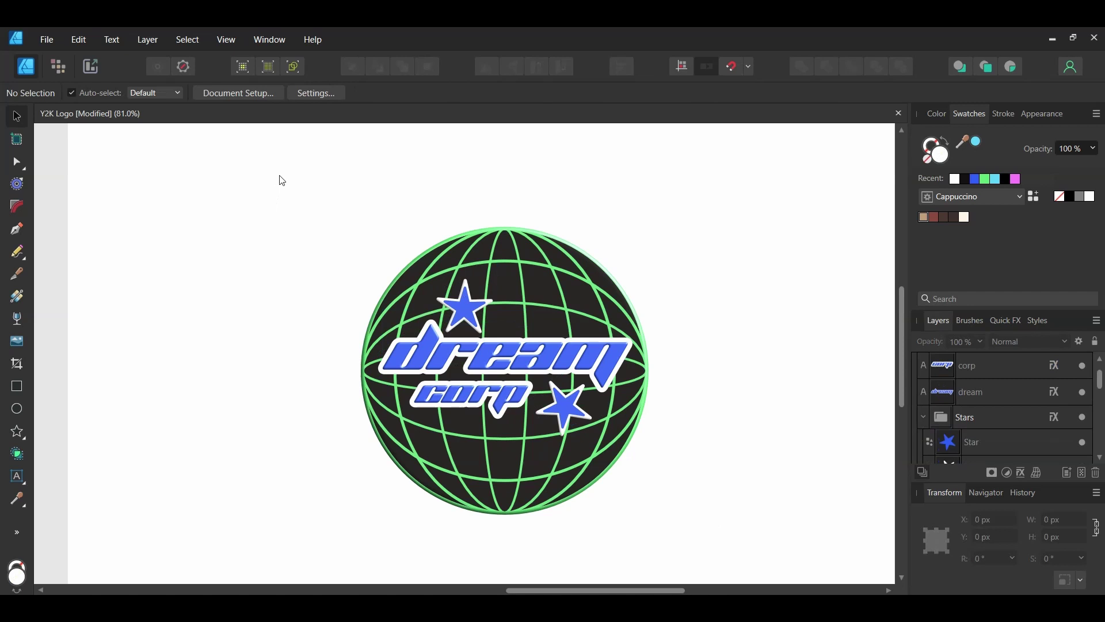
{"action": "left_click_drag", "start_coordinate": [283, 181], "coordinate": [705, 569]}
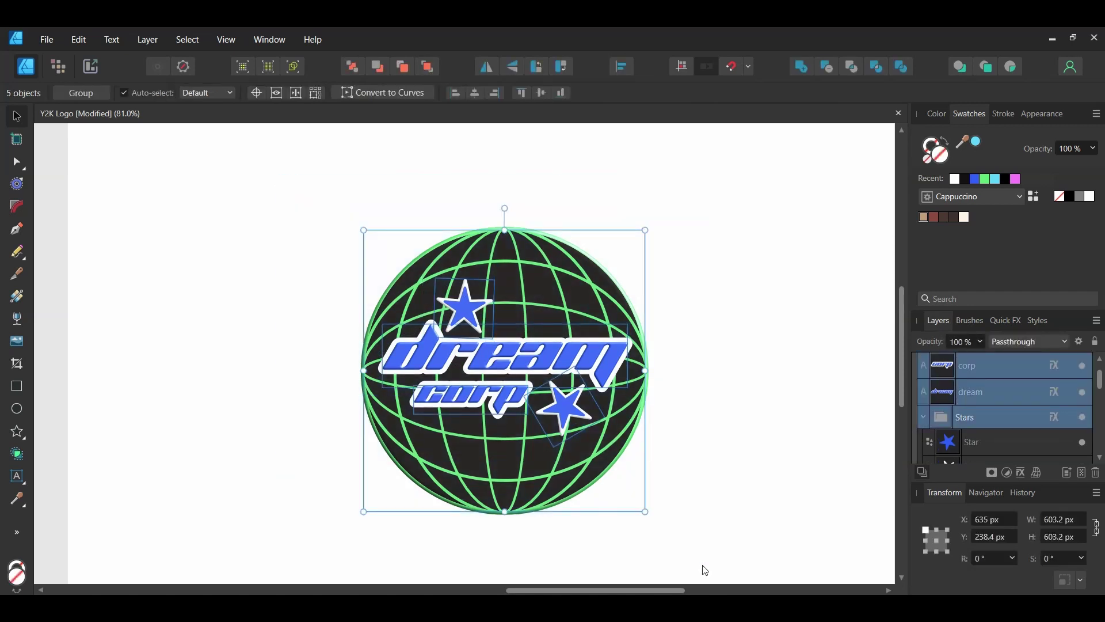